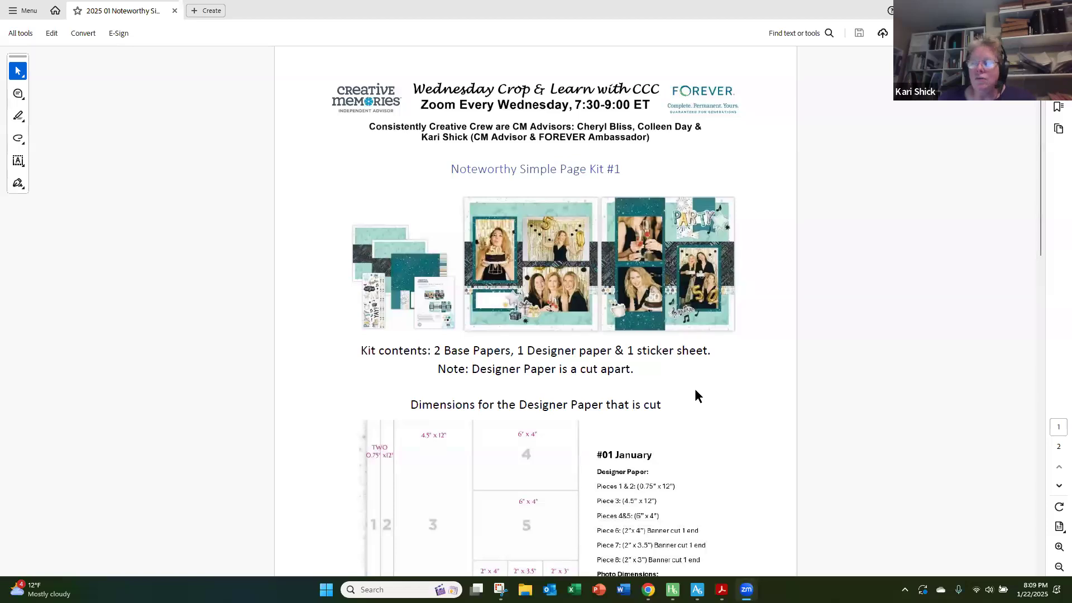
# - Review the page kit PDF for the designer paper cuts, photo sizes, base paper design and final layout dimensions
pyautogui.scroll(-1, 695, 395)
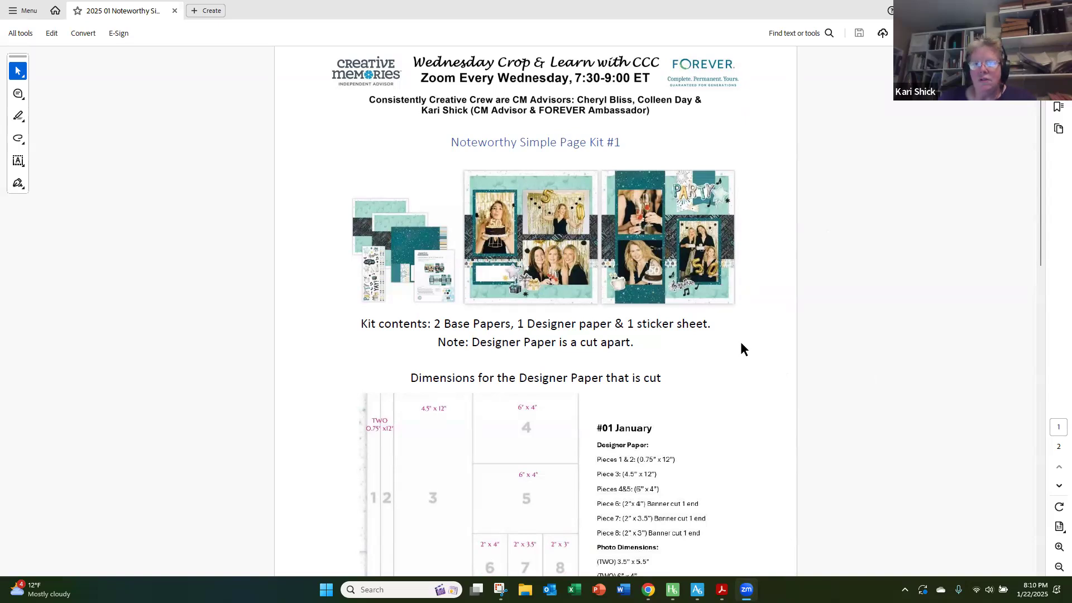
pyautogui.scroll(-4, 742, 350)
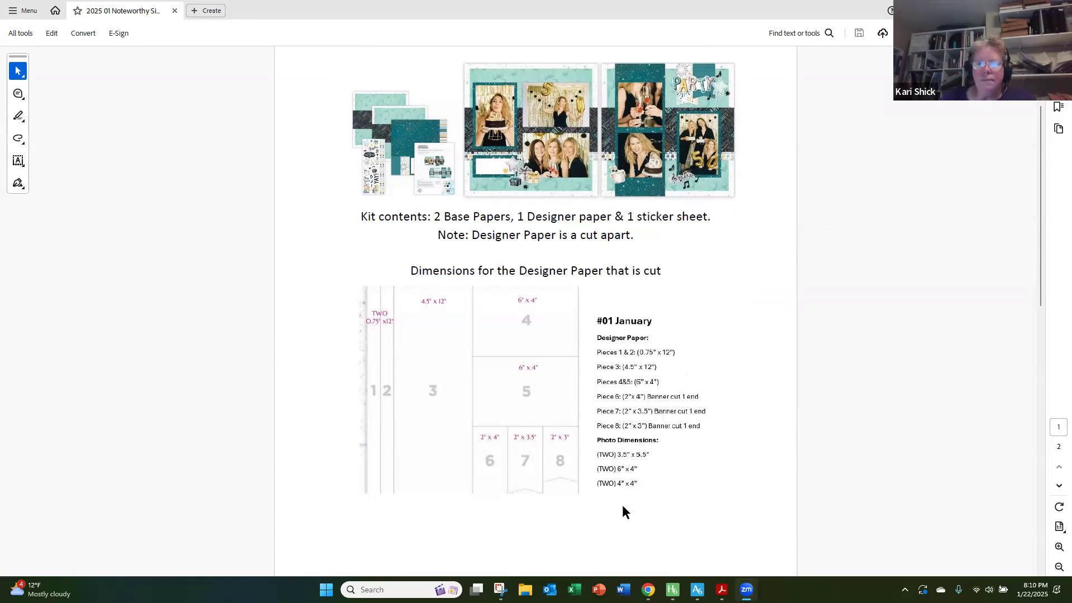
pyautogui.scroll(-7, 623, 506)
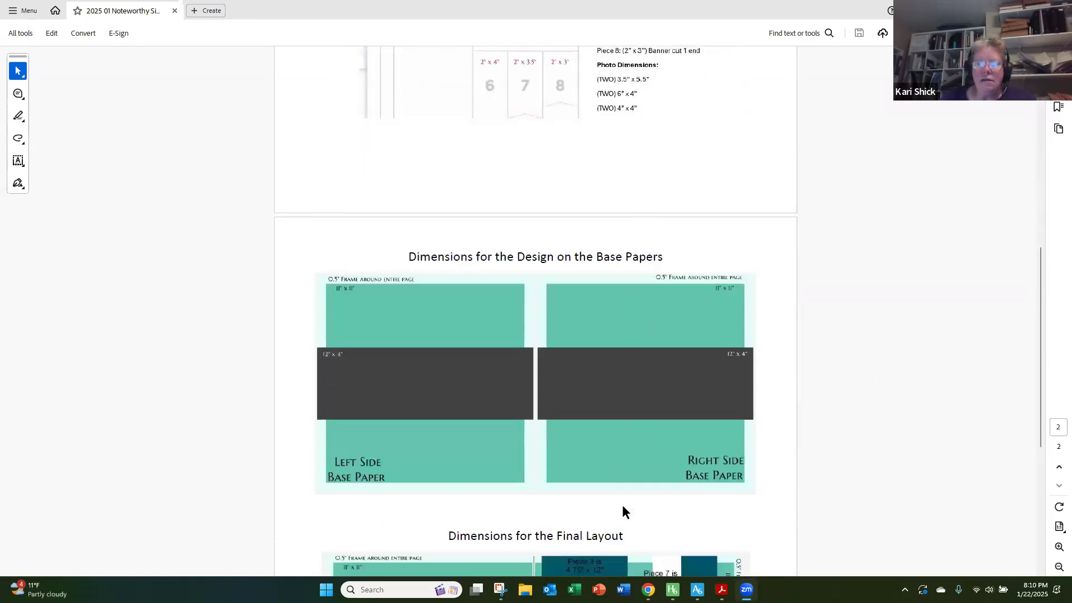
pyautogui.scroll(-1, 622, 505)
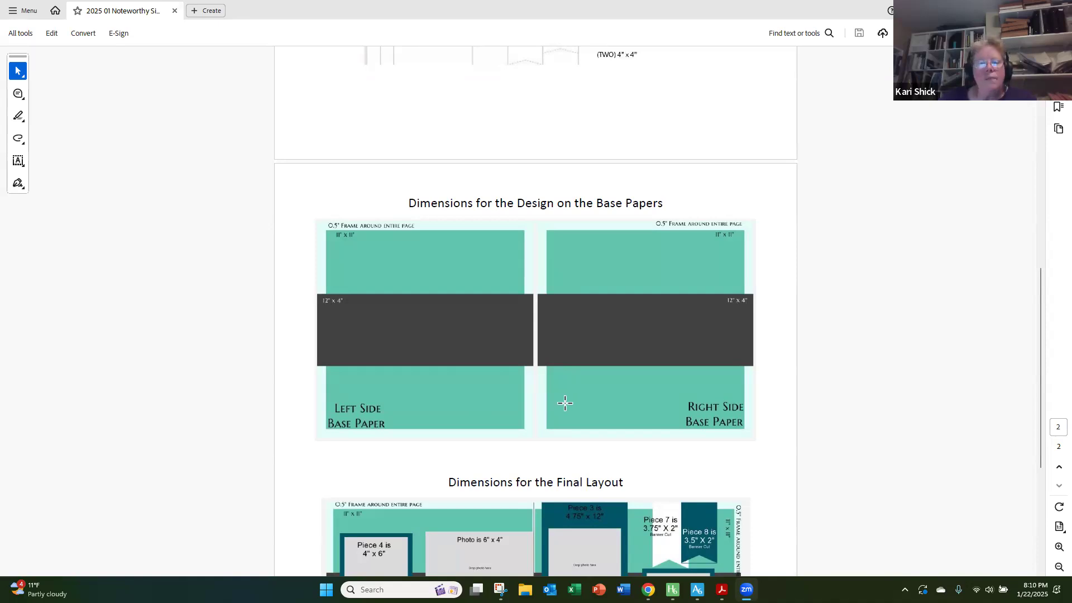
pyautogui.scroll(-3, 566, 403)
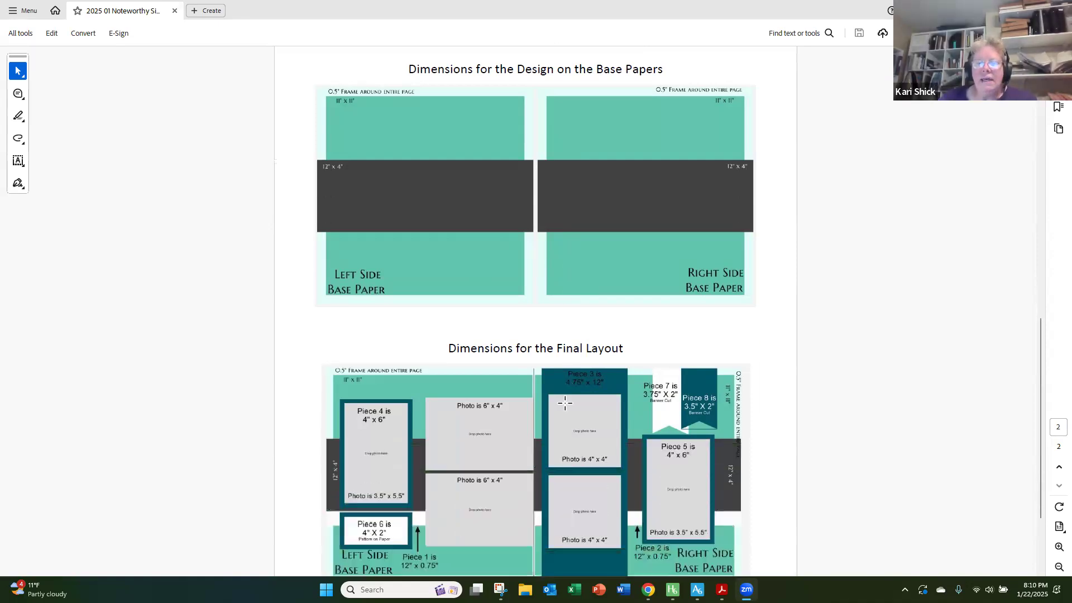
pyautogui.scroll(-1, 565, 404)
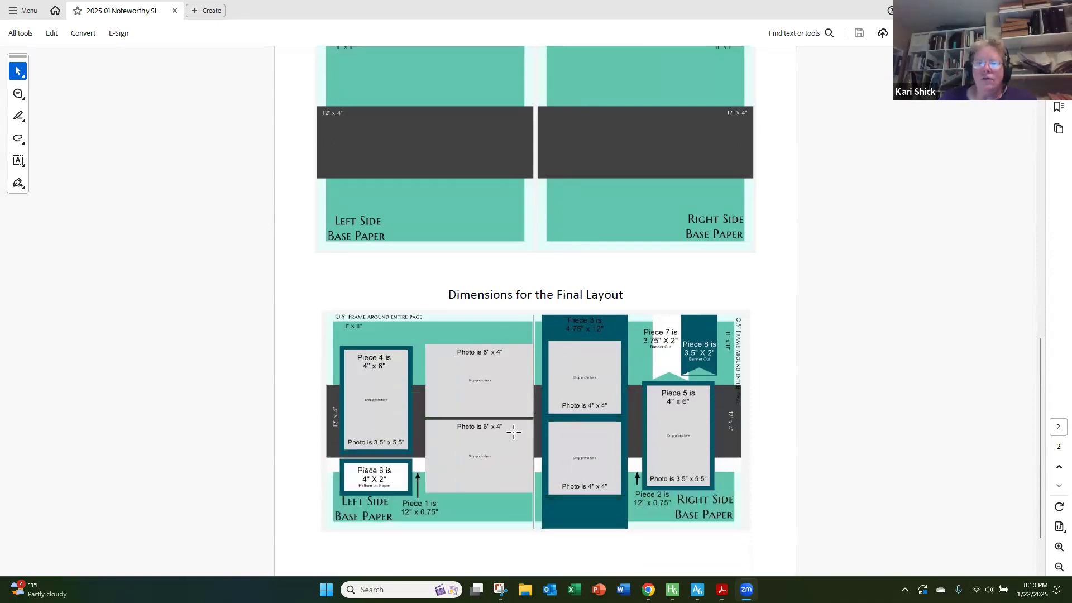
pyautogui.scroll(-1, 514, 432)
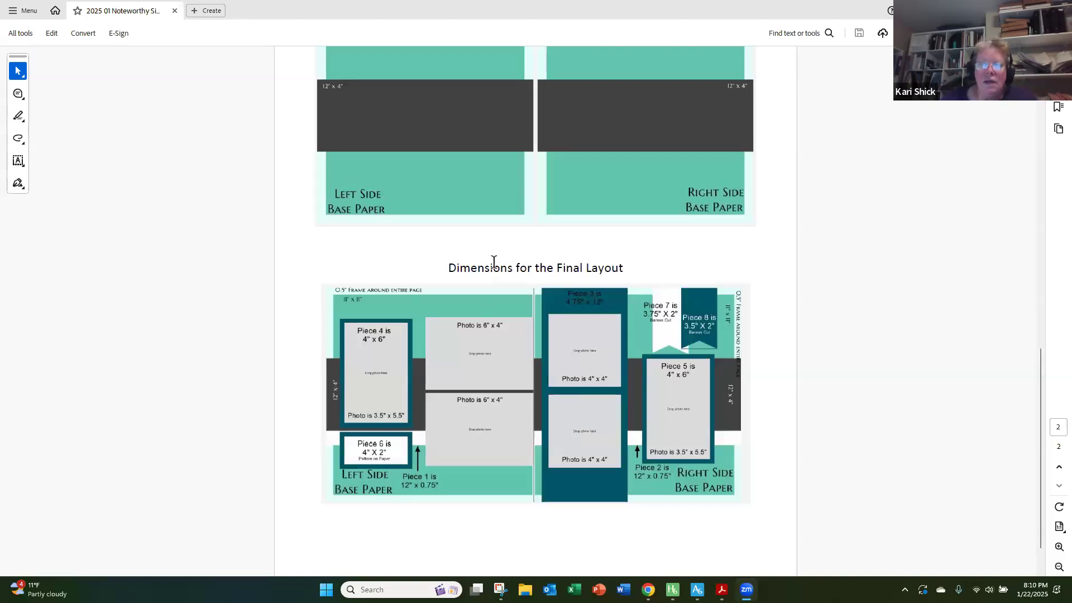
pyautogui.scroll(3, 494, 262)
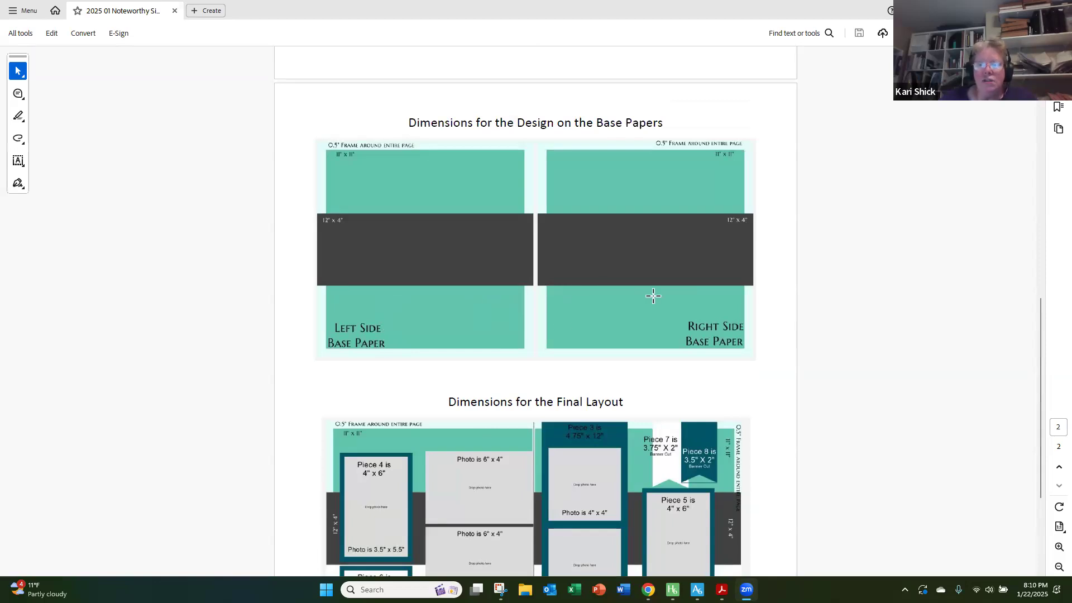
pyautogui.scroll(-3, 653, 296)
pyautogui.scroll(1, 652, 296)
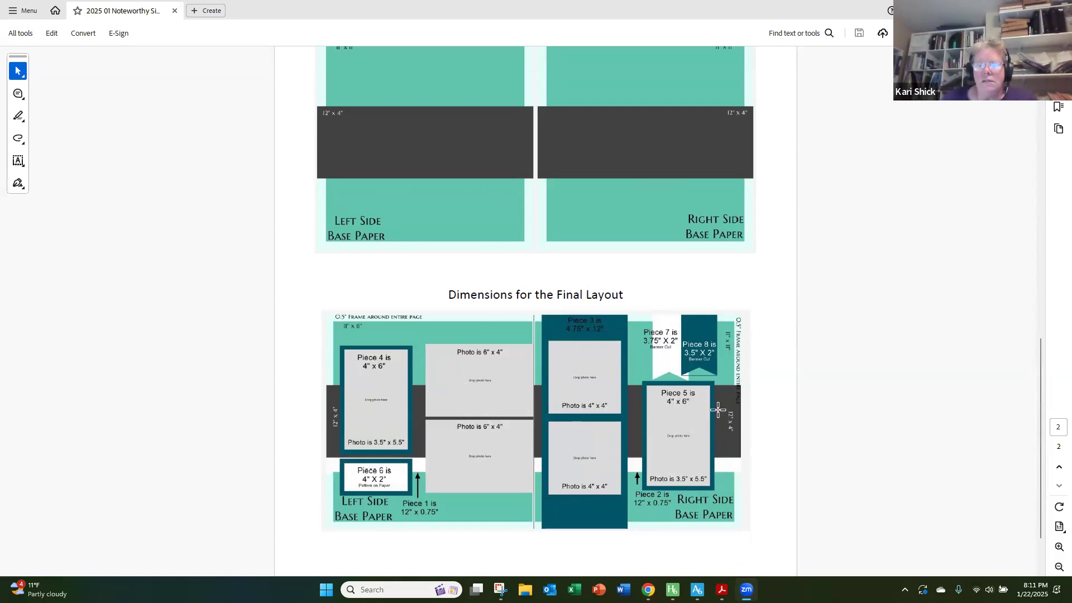
pyautogui.scroll(2, 718, 411)
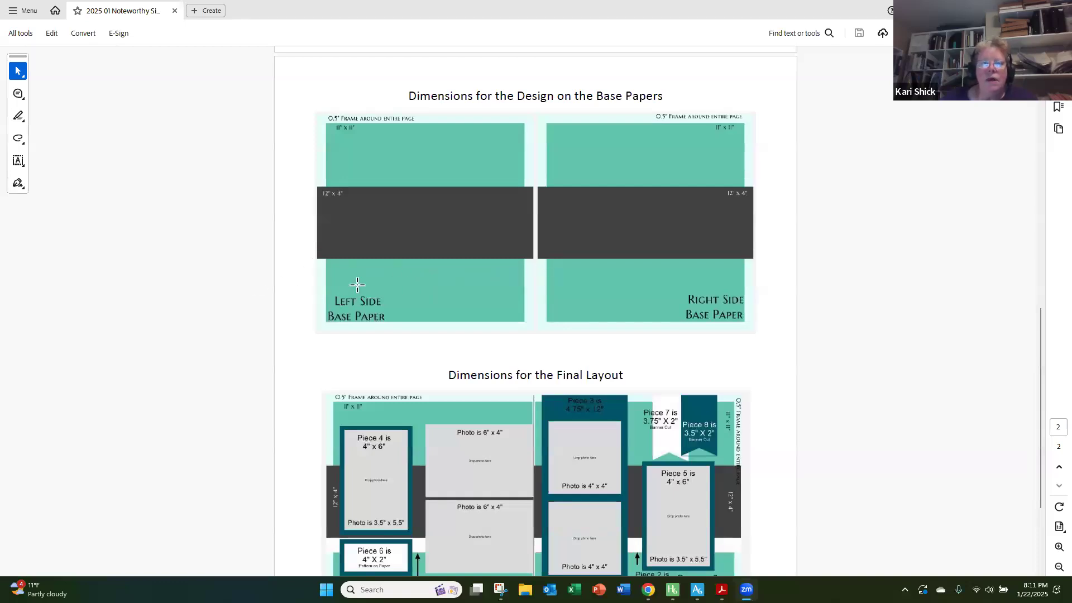
pyautogui.scroll(8, 359, 283)
pyautogui.moveTo(381, 210); pyautogui.dragTo(360, 221)
pyautogui.click(403, 184)
pyautogui.click(340, 195)
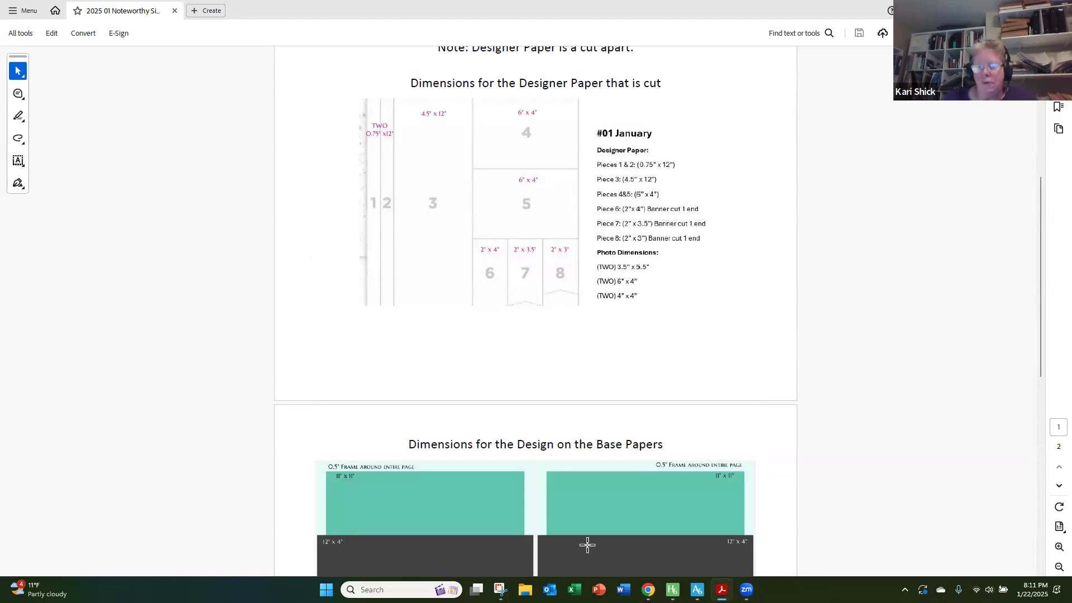
# - Switch to the 12x12 book project in Artisan 6, with blank page 12 in view
pyautogui.moveTo(698, 590)
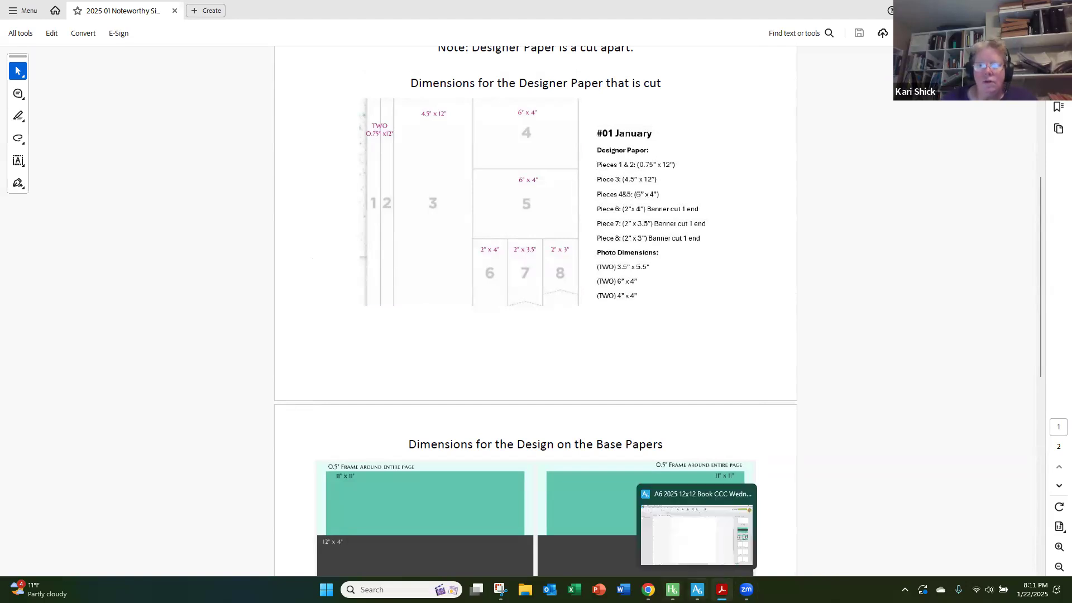
pyautogui.click(698, 590)
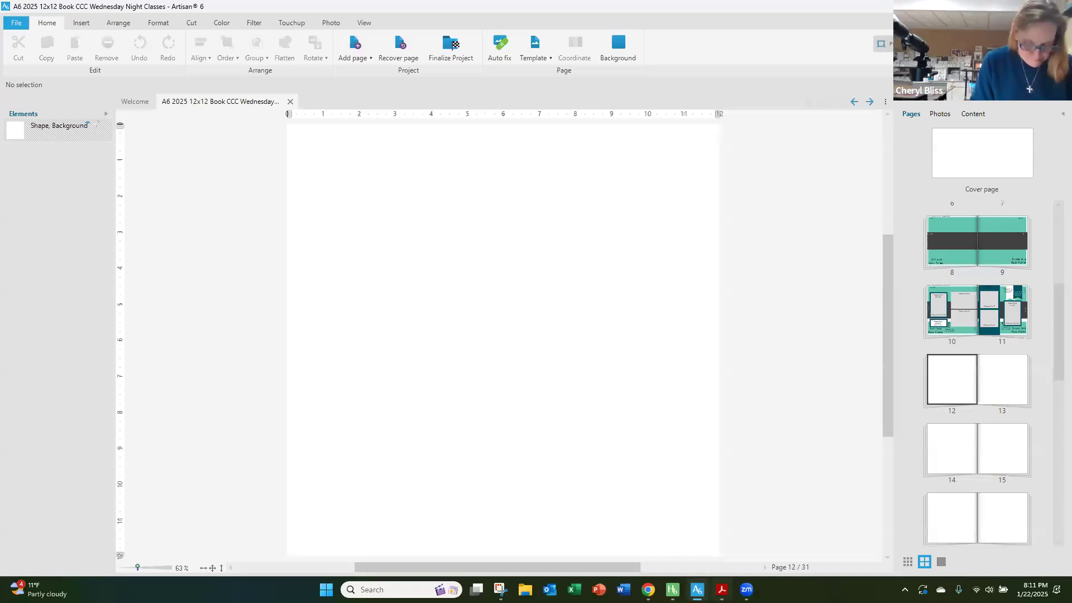
pyautogui.click(723, 589)
pyautogui.moveTo(672, 10); pyautogui.dragTo(1071, 3)
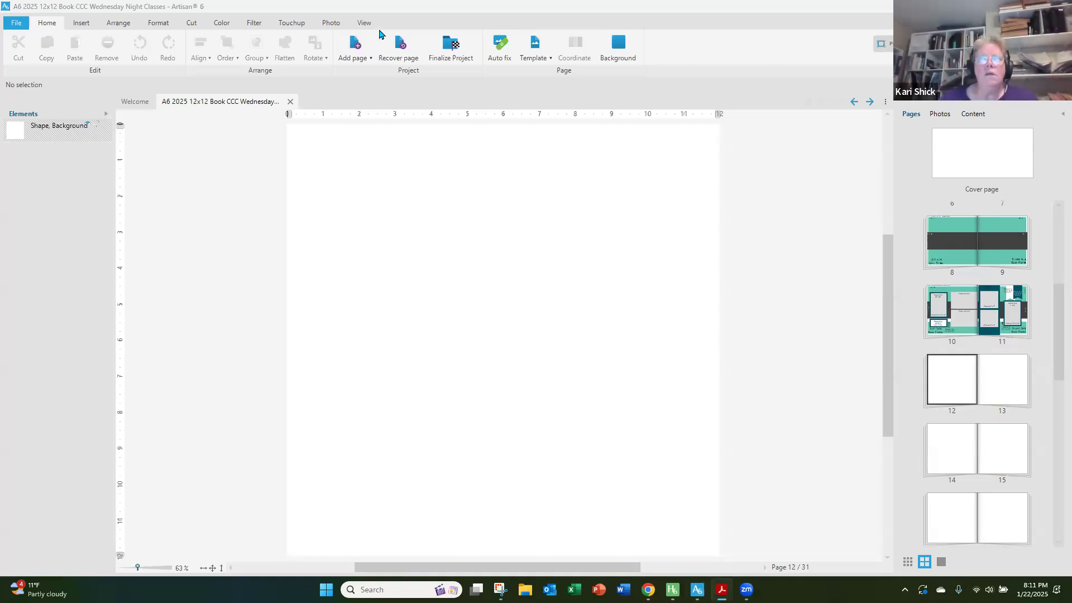
pyautogui.scroll(-1, 389, 318)
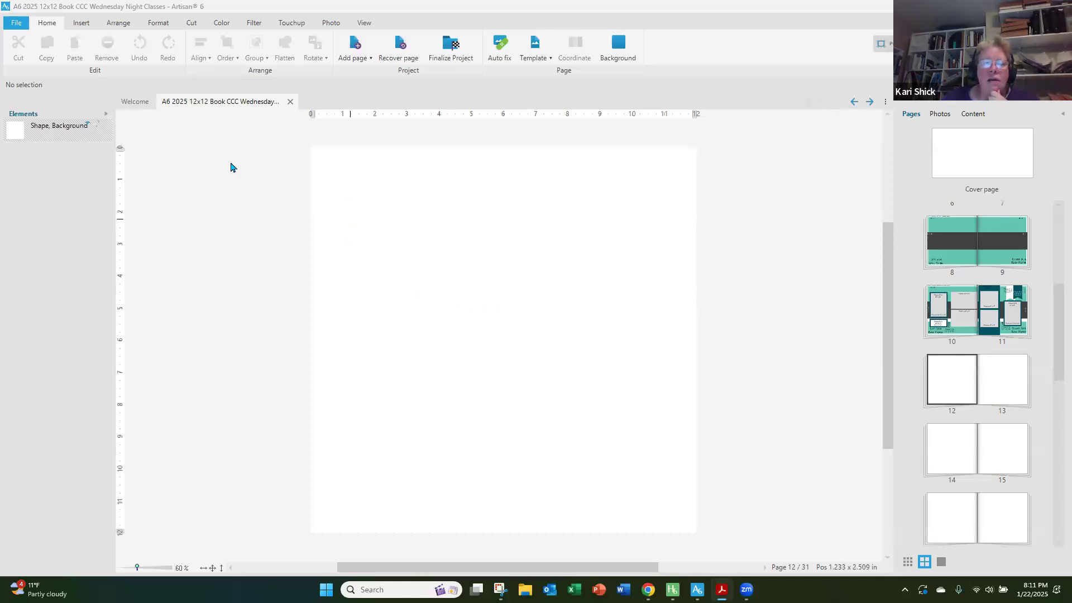
# - Insert a square shape on page 12 and set its size to 12 x 12 inches
pyautogui.click(88, 24)
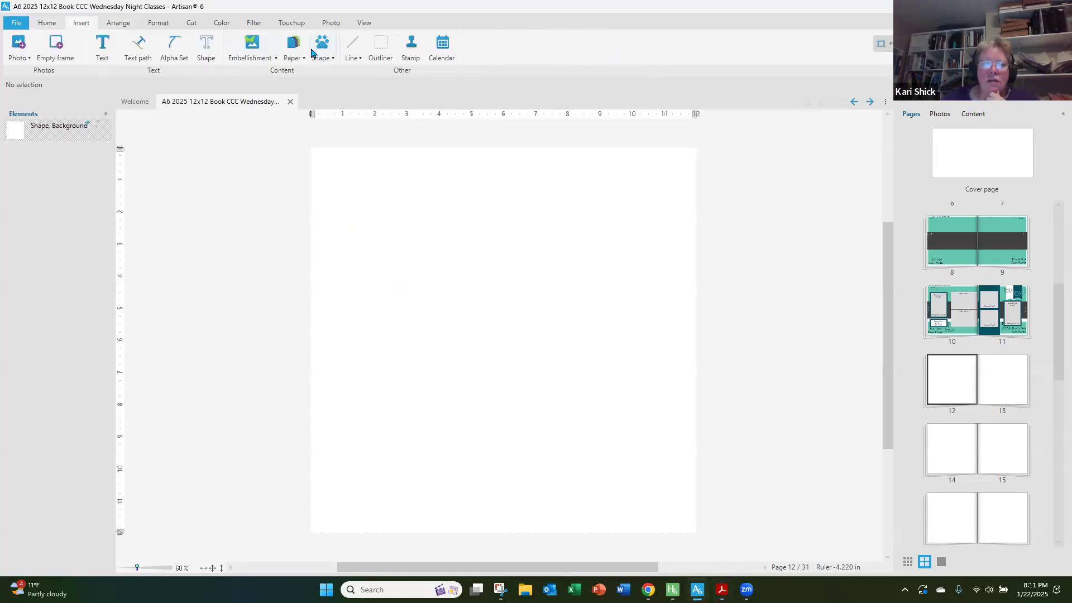
pyautogui.click(315, 57)
pyautogui.click(328, 69)
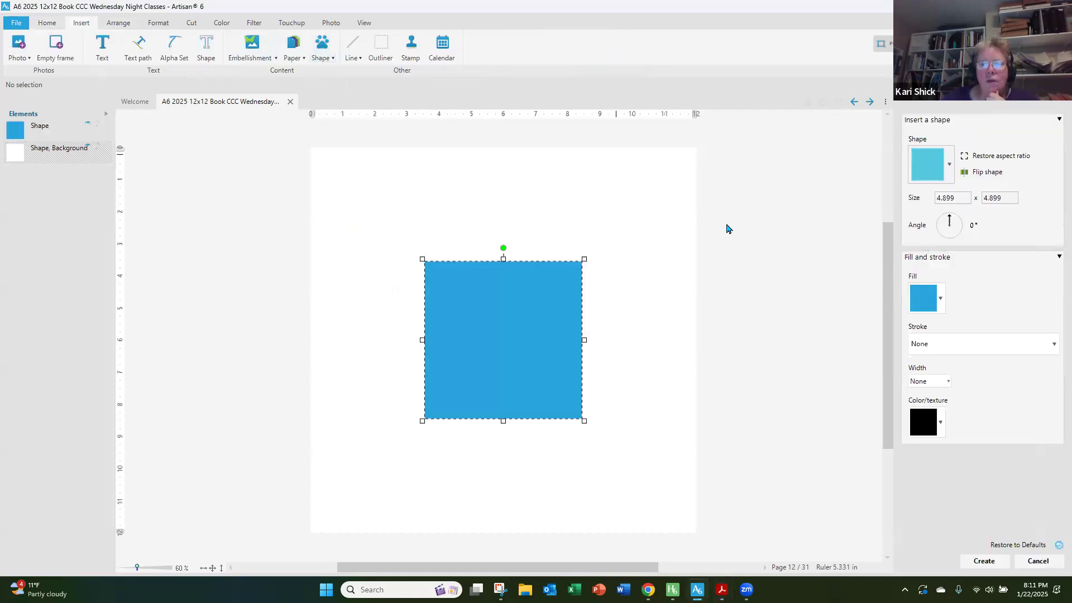
pyautogui.click(965, 202)
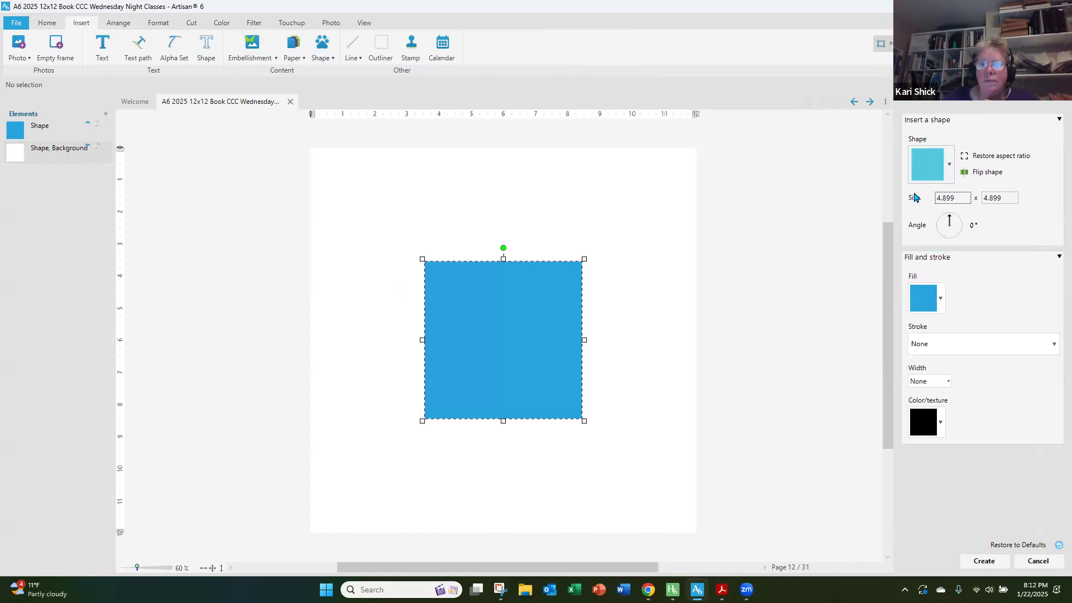
pyautogui.write('4')
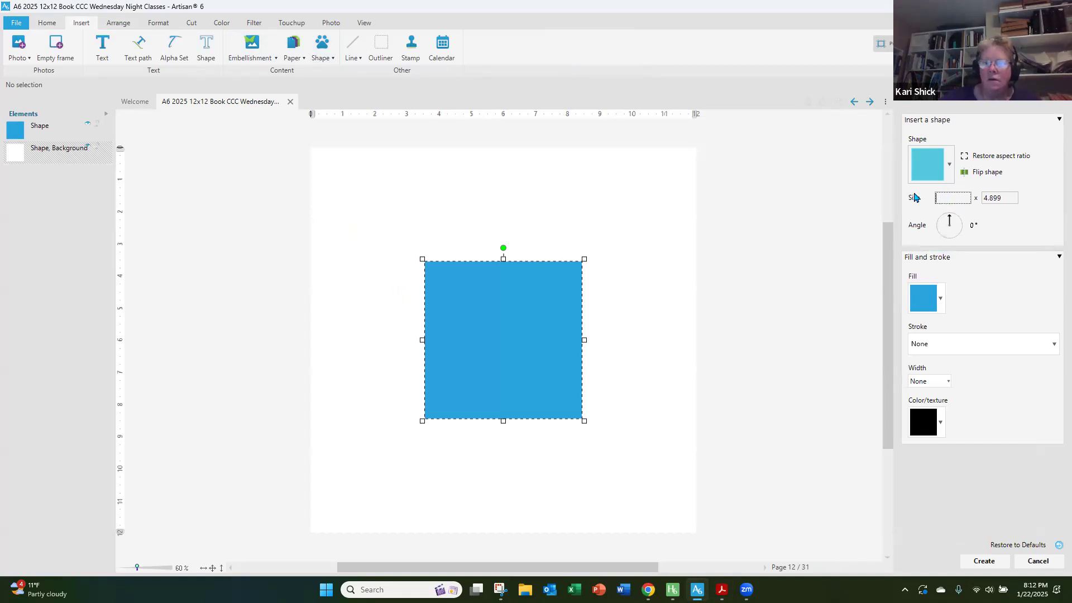
pyautogui.write('2')
pyautogui.press('Tab')
pyautogui.write('12')
pyautogui.press('Tab')
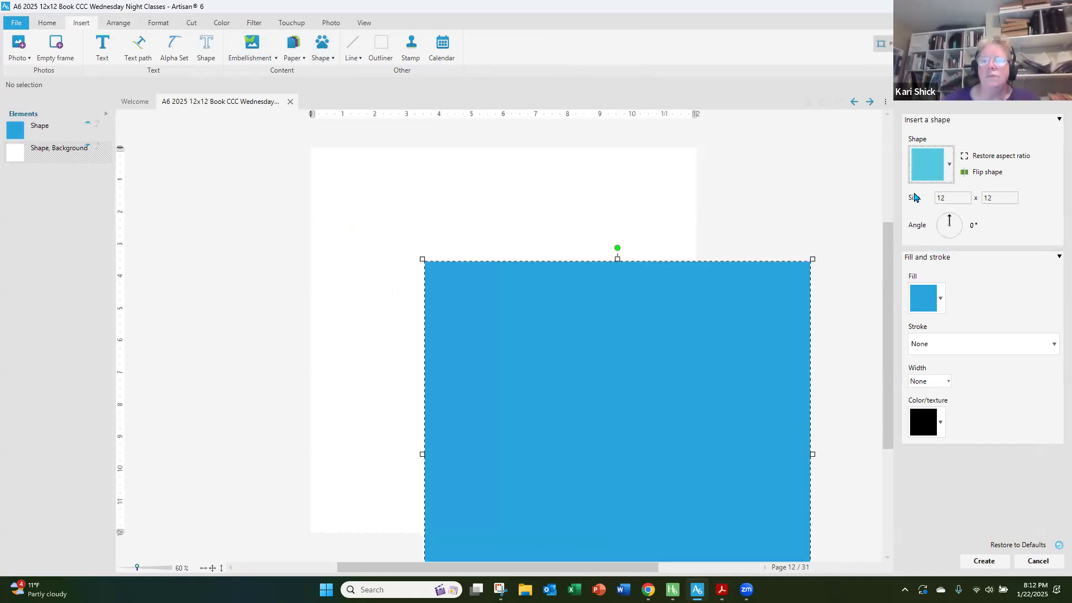
# - Fill the new square with the recent pale mint solid color and create the shape
pyautogui.click(944, 304)
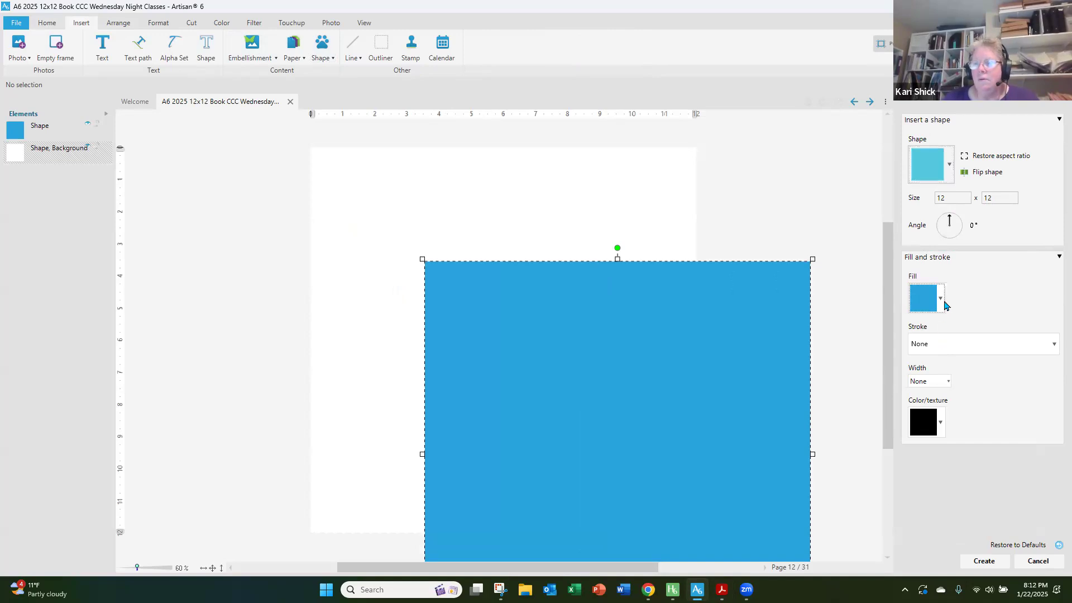
pyautogui.click(944, 321)
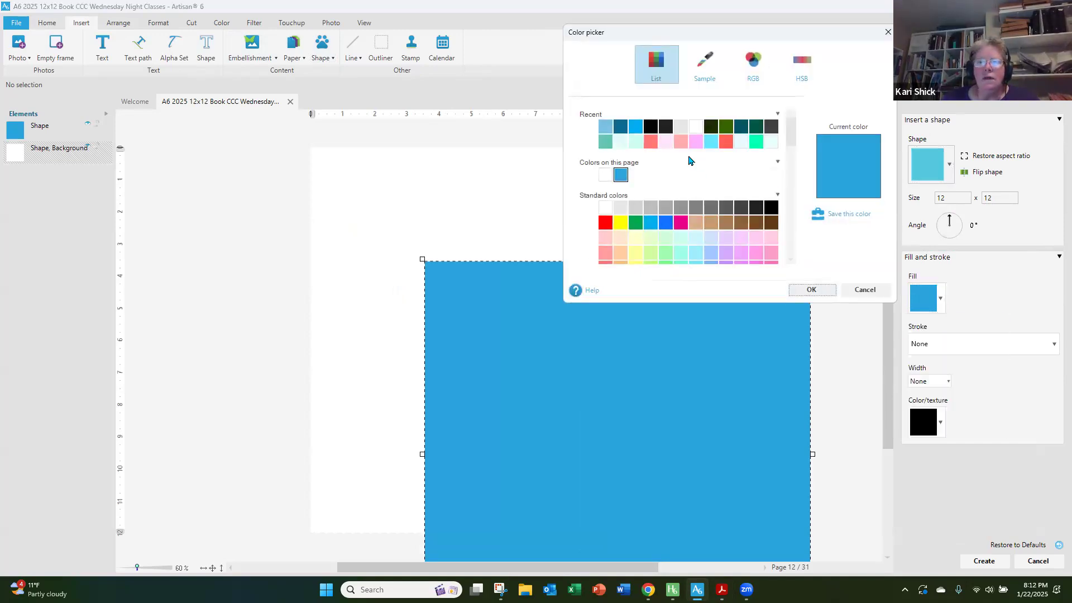
pyautogui.click(621, 143)
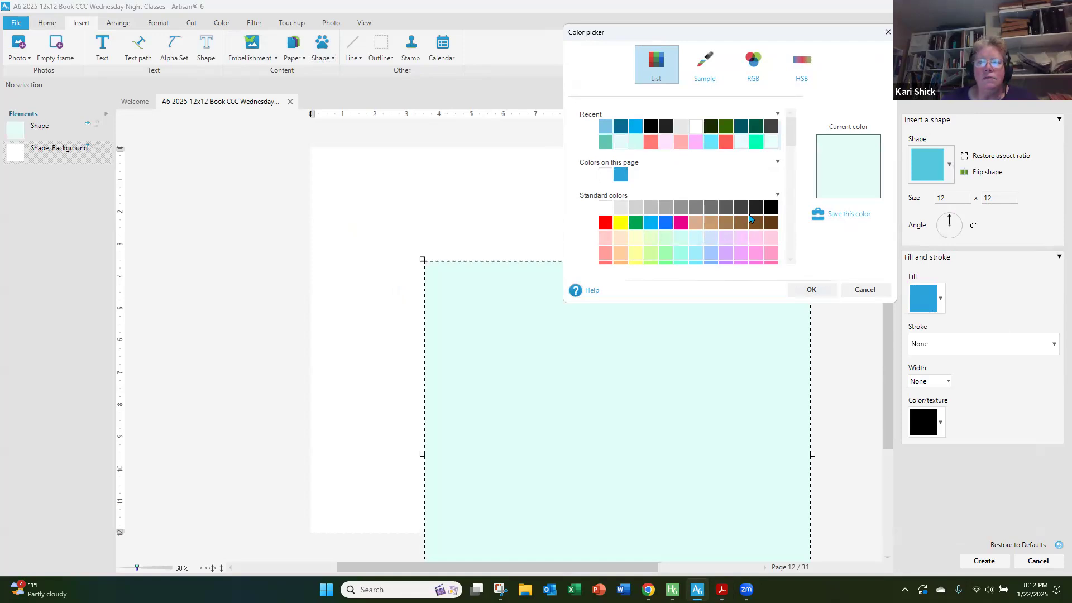
pyautogui.click(804, 290)
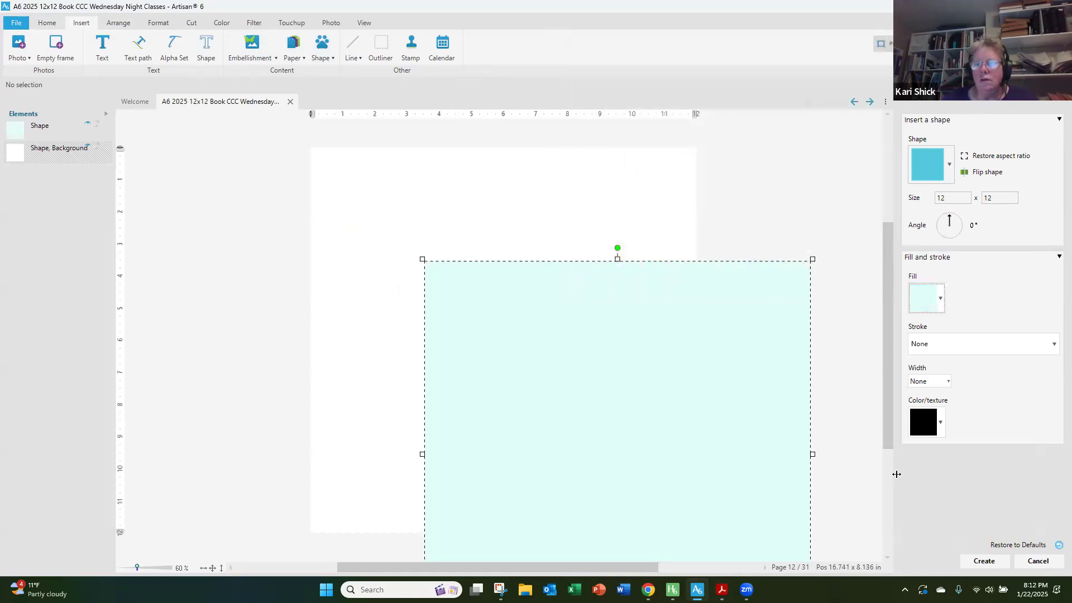
pyautogui.click(983, 563)
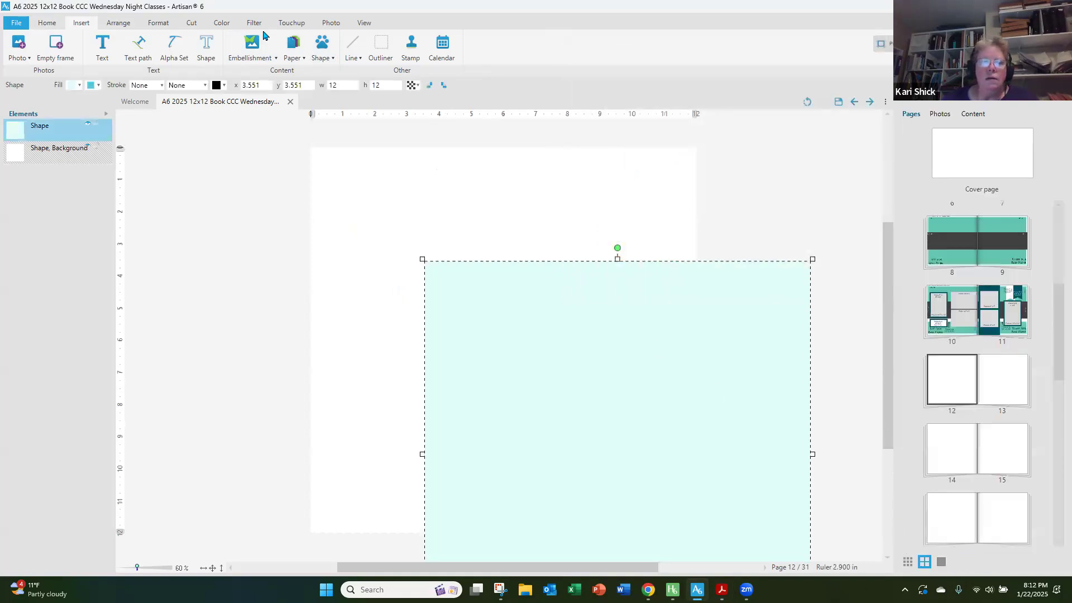
# - Position the pale mint square at x 0, y 0 so it covers the page, and deselect it
pyautogui.doubleClick(263, 85)
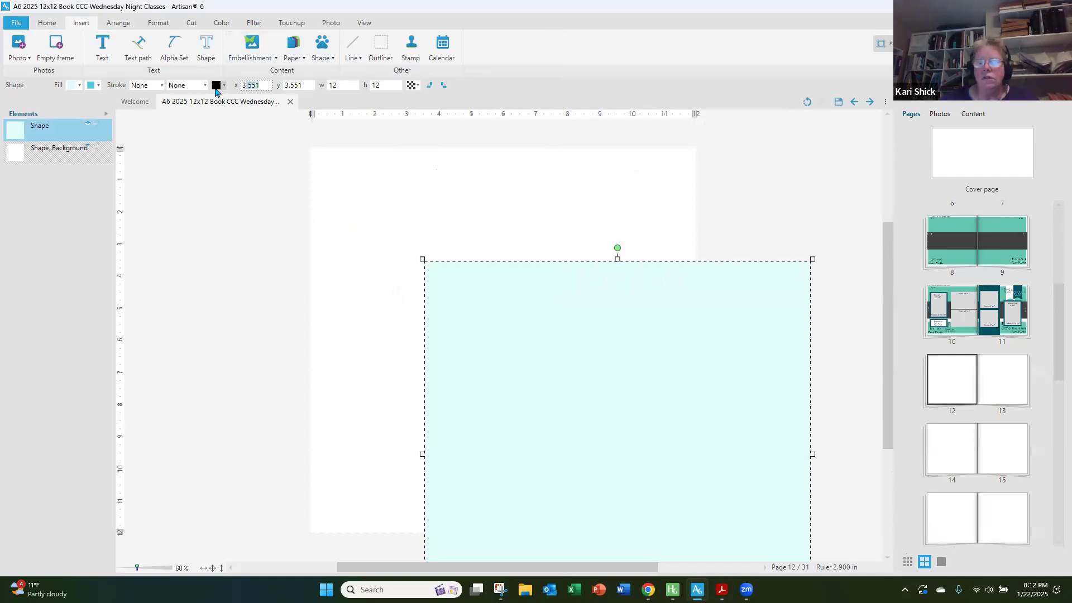
pyautogui.press('BackSpace')
pyautogui.write('0')
pyautogui.press('Tab')
pyautogui.write('0')
pyautogui.press('Tab')
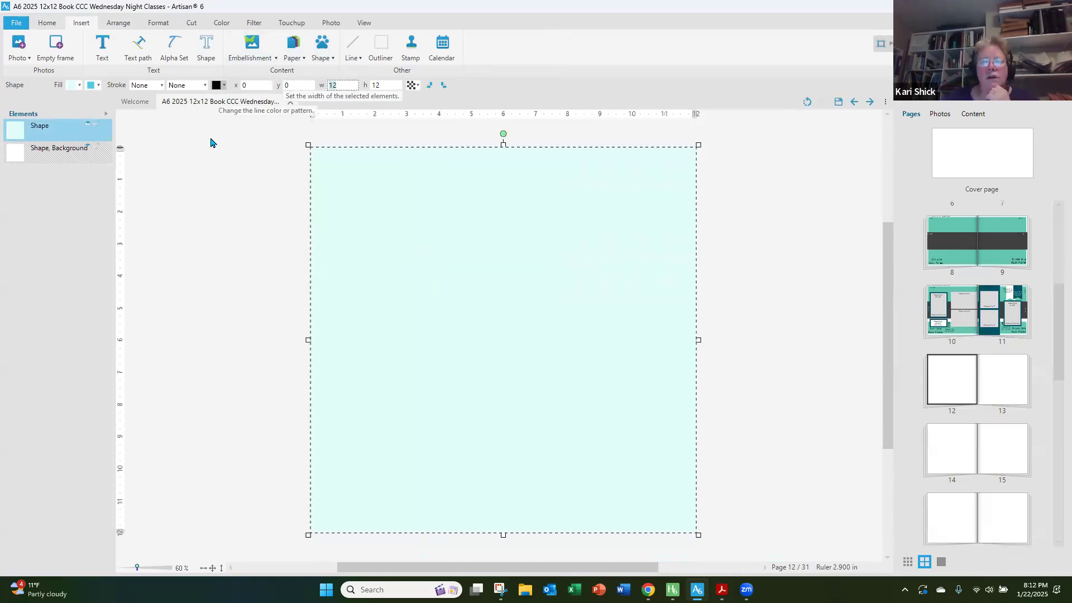
pyautogui.click(206, 193)
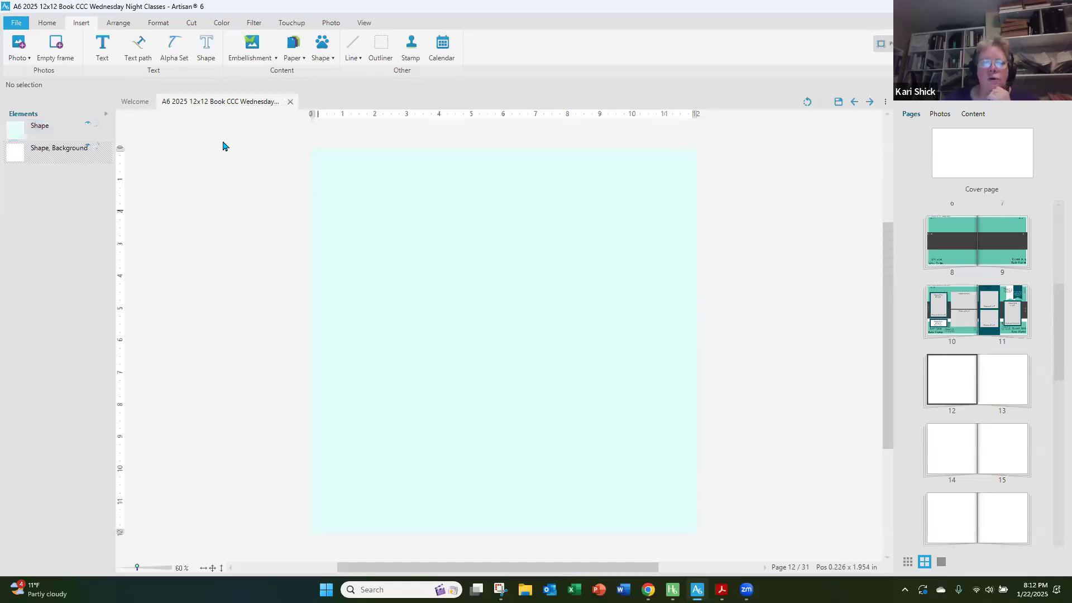
# - Insert another rectangle shape on page 12 and set its size to 11 x 11 inches
pyautogui.click(46, 25)
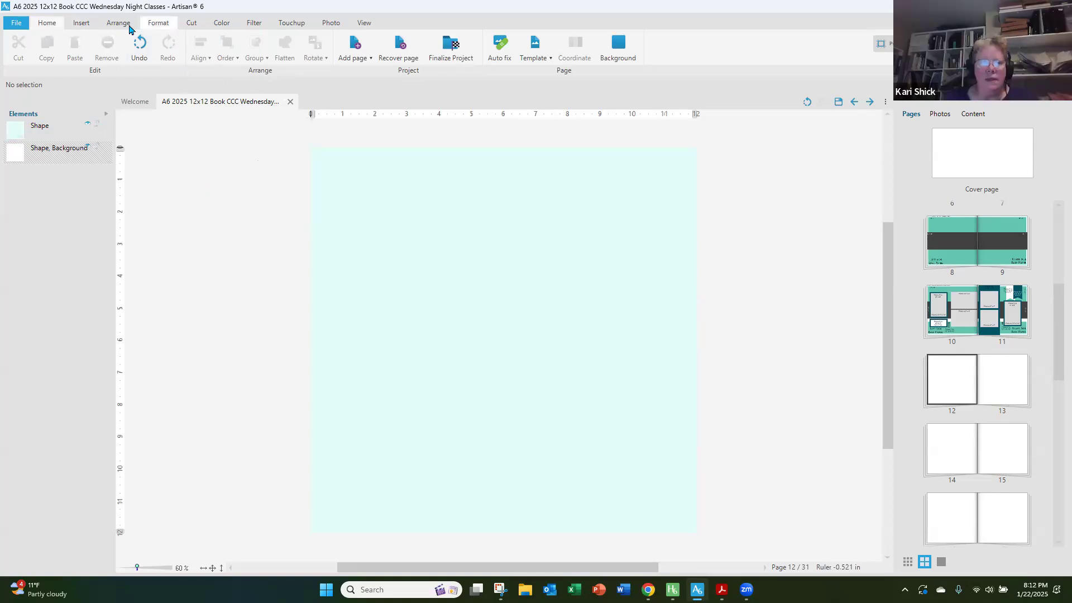
pyautogui.click(83, 24)
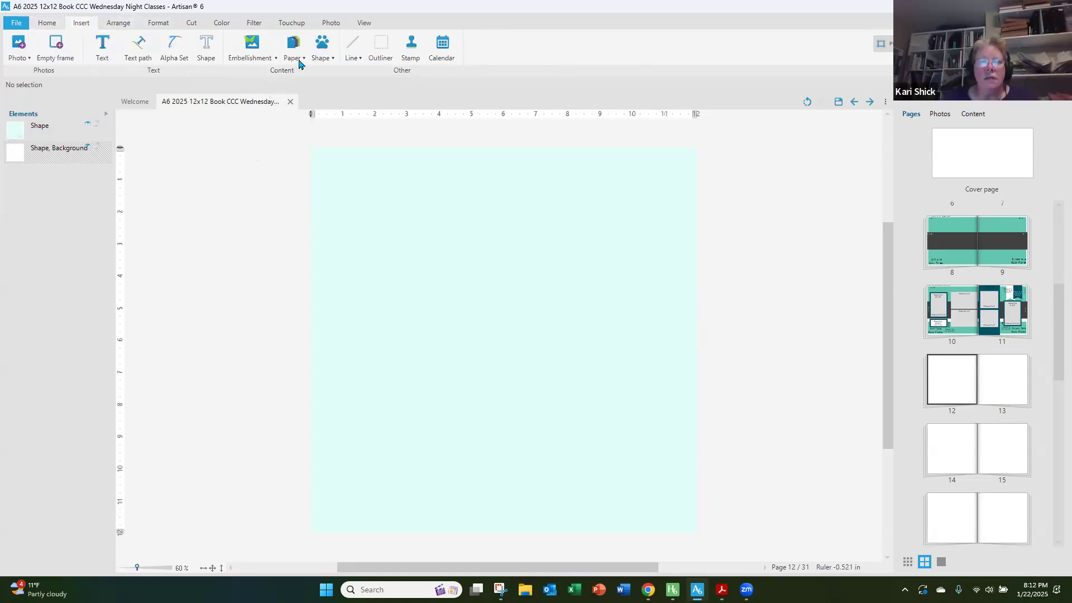
pyautogui.click(322, 53)
pyautogui.click(343, 71)
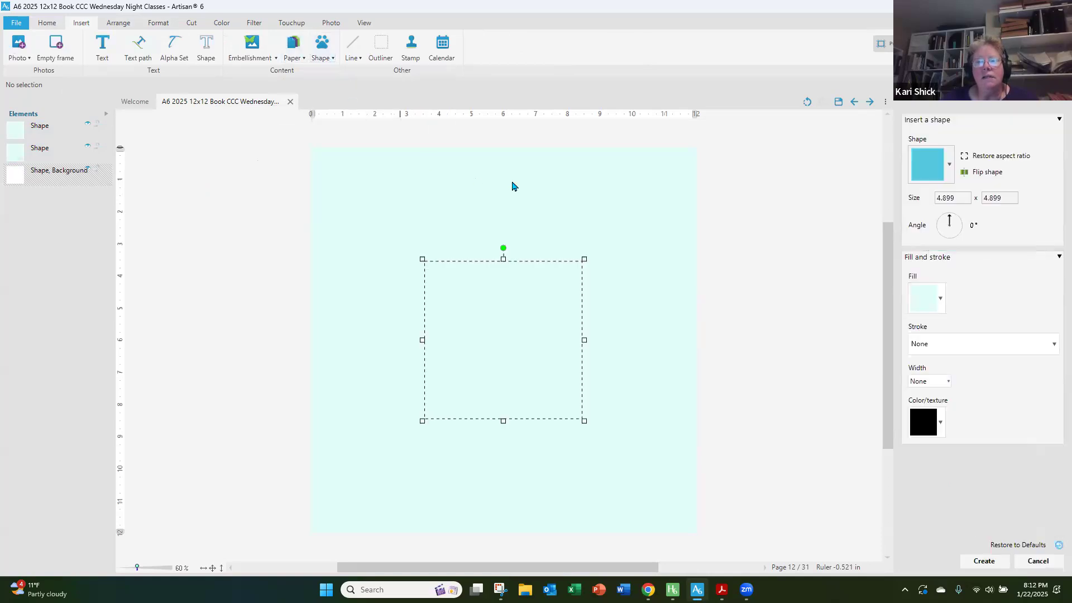
pyautogui.click(942, 302)
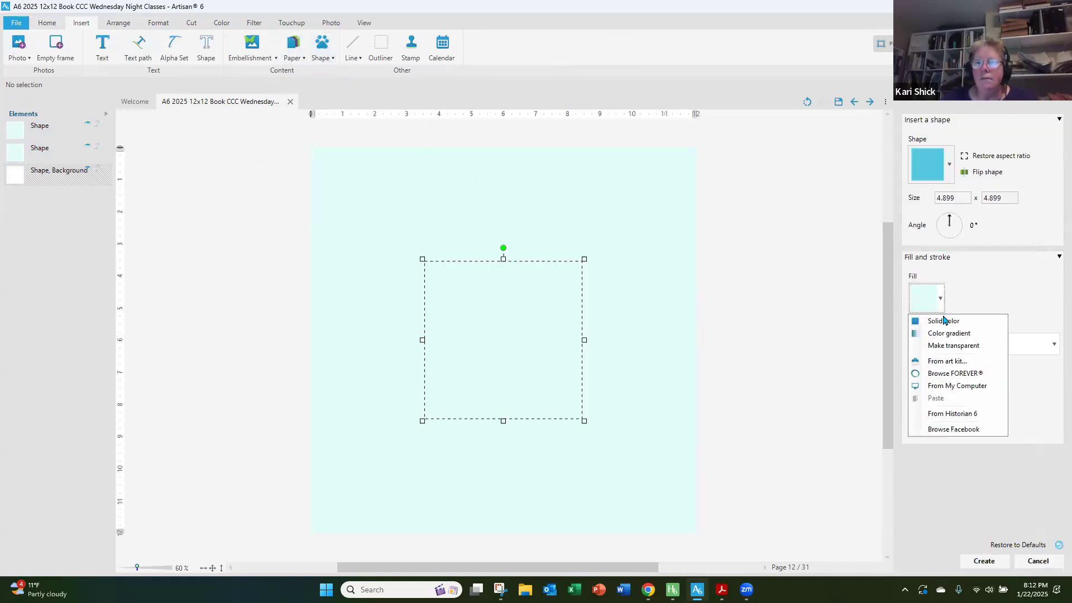
pyautogui.click(968, 200)
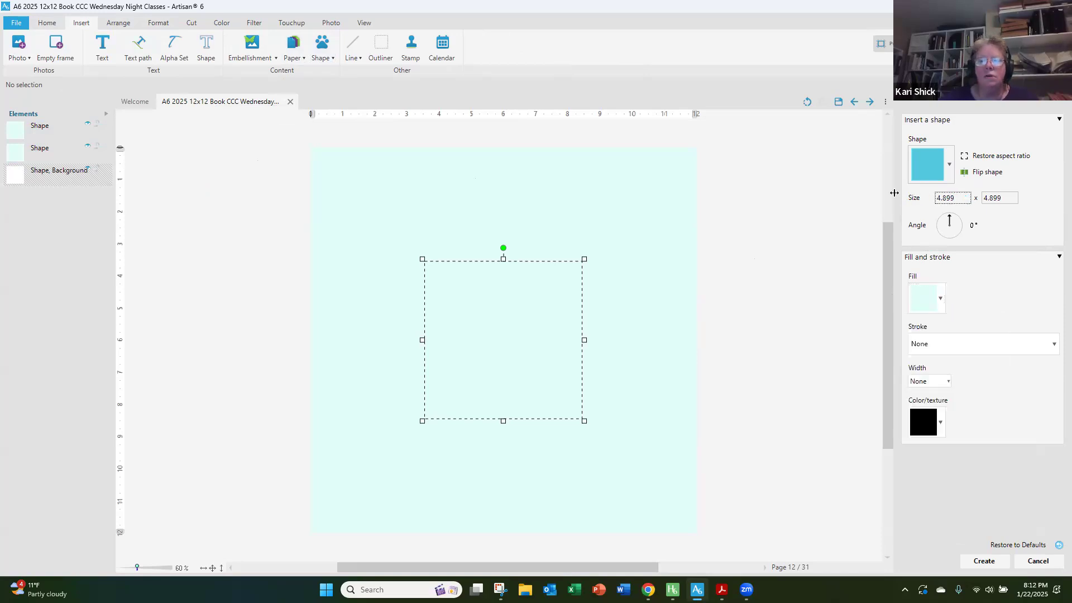
pyautogui.press('BackSpace')
pyautogui.press('BackSpace')
pyautogui.press('BackSpace')
pyautogui.press('BackSpace')
pyautogui.press('BackSpace')
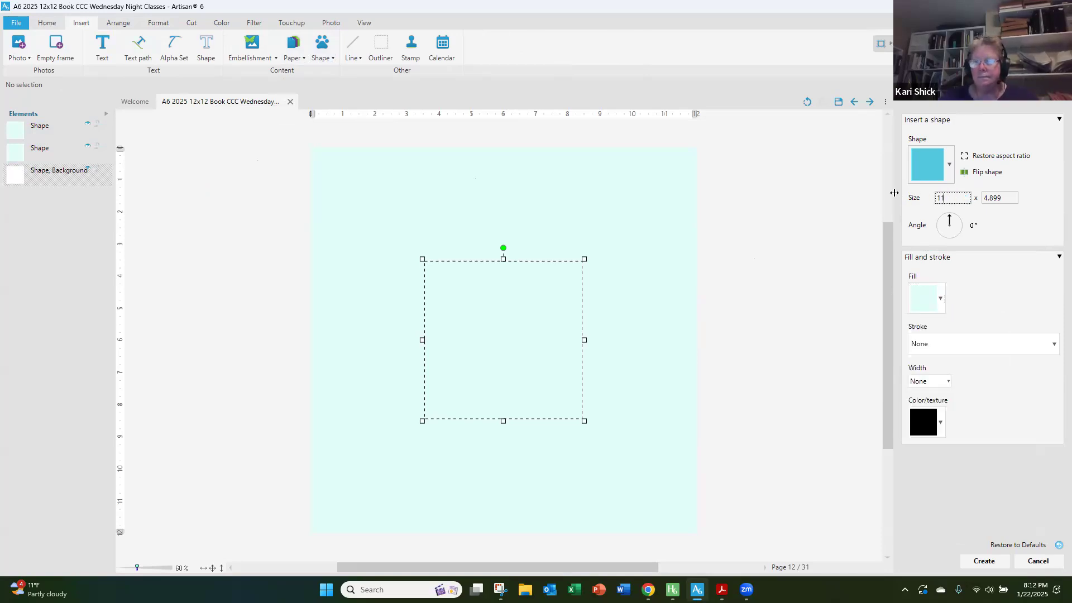
pyautogui.press('Tab')
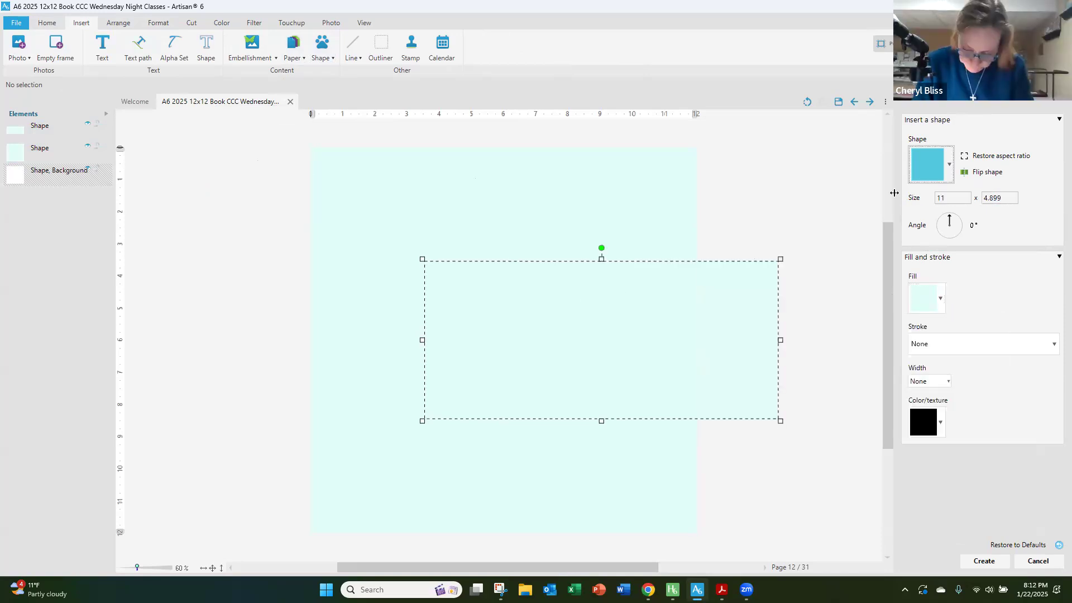
pyautogui.doubleClick(1001, 196)
pyautogui.write('11')
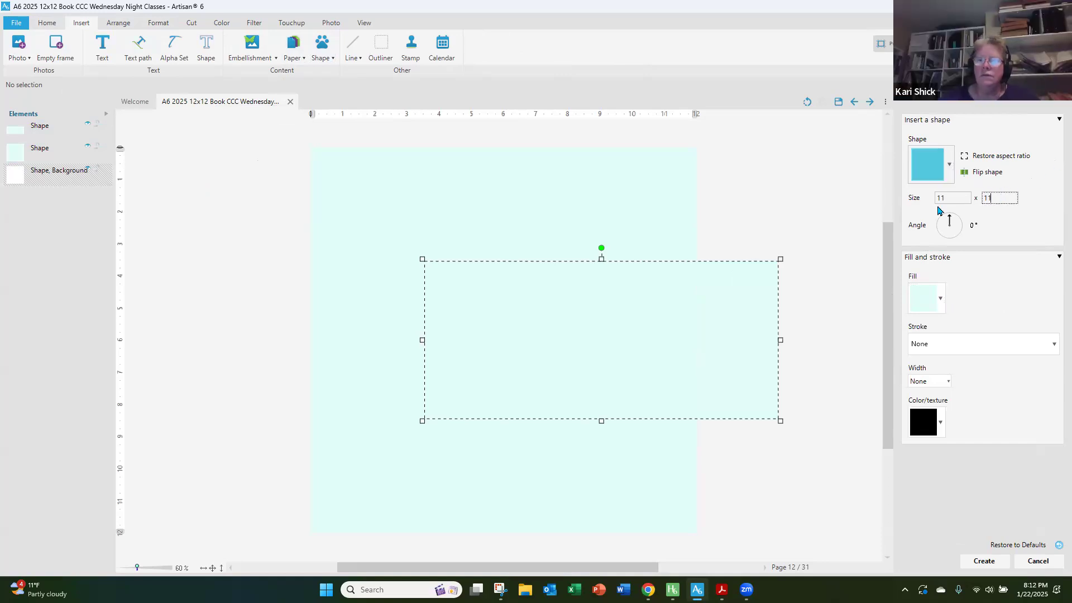
pyautogui.press('Tab')
# - Fill the 11-inch square with the recent medium teal-green solid color and create the shape
pyautogui.click(940, 299)
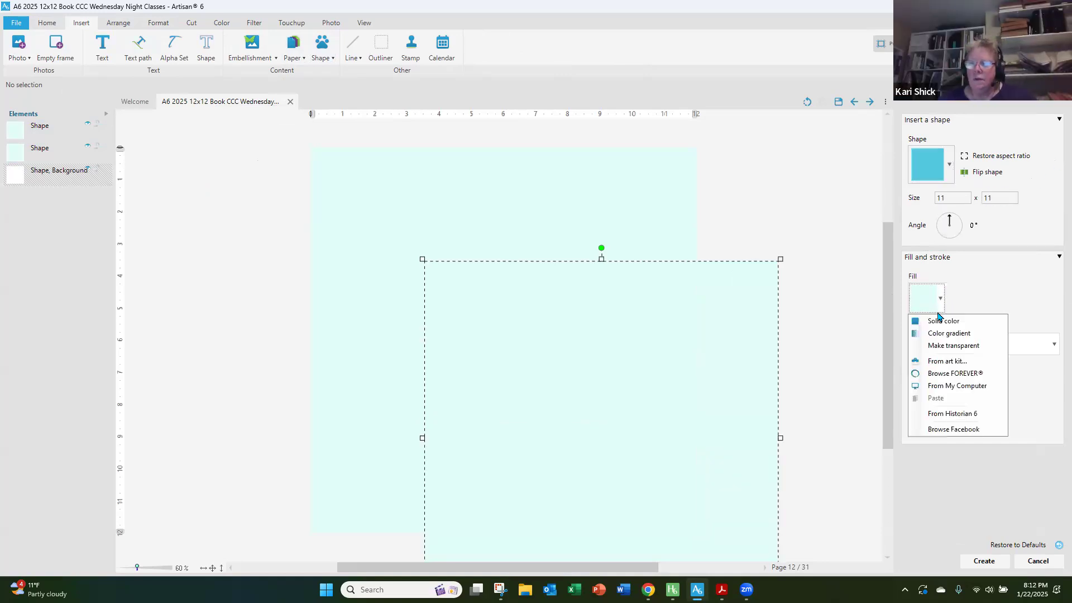
pyautogui.click(943, 321)
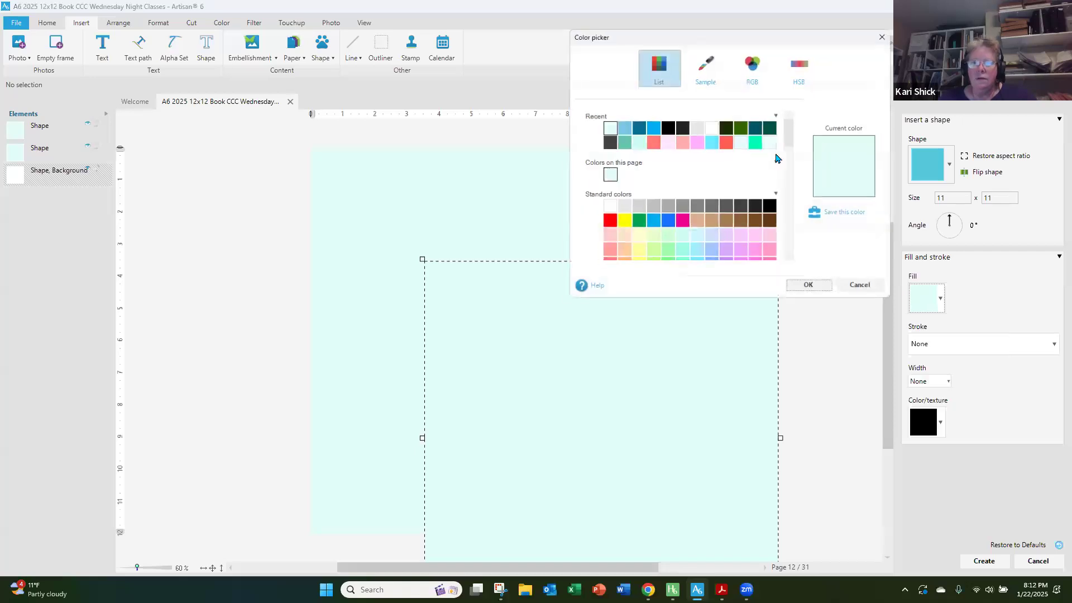
pyautogui.click(622, 142)
pyautogui.click(811, 290)
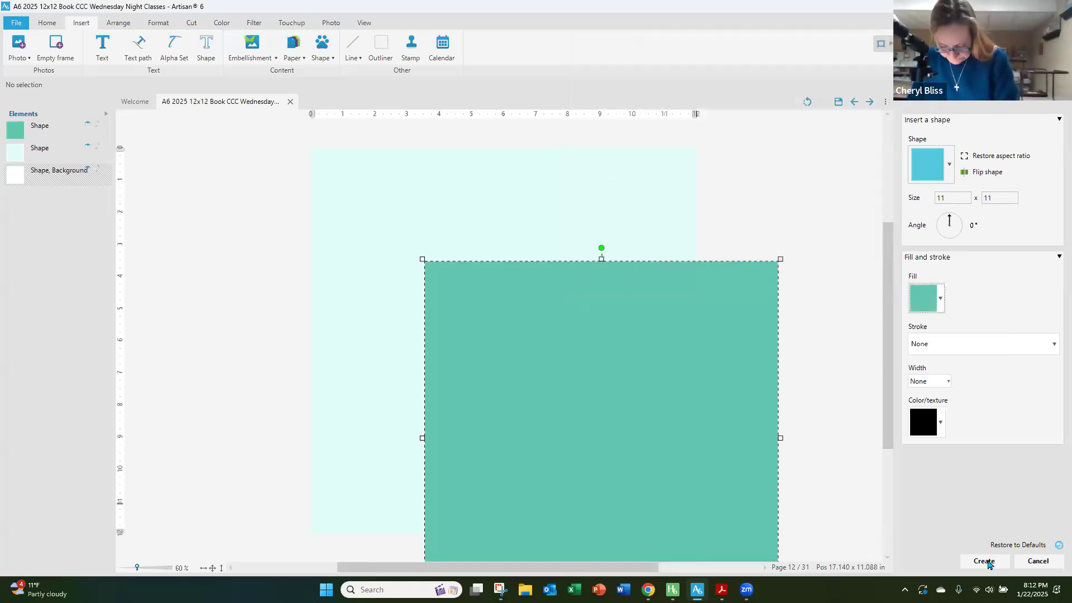
pyautogui.click(985, 561)
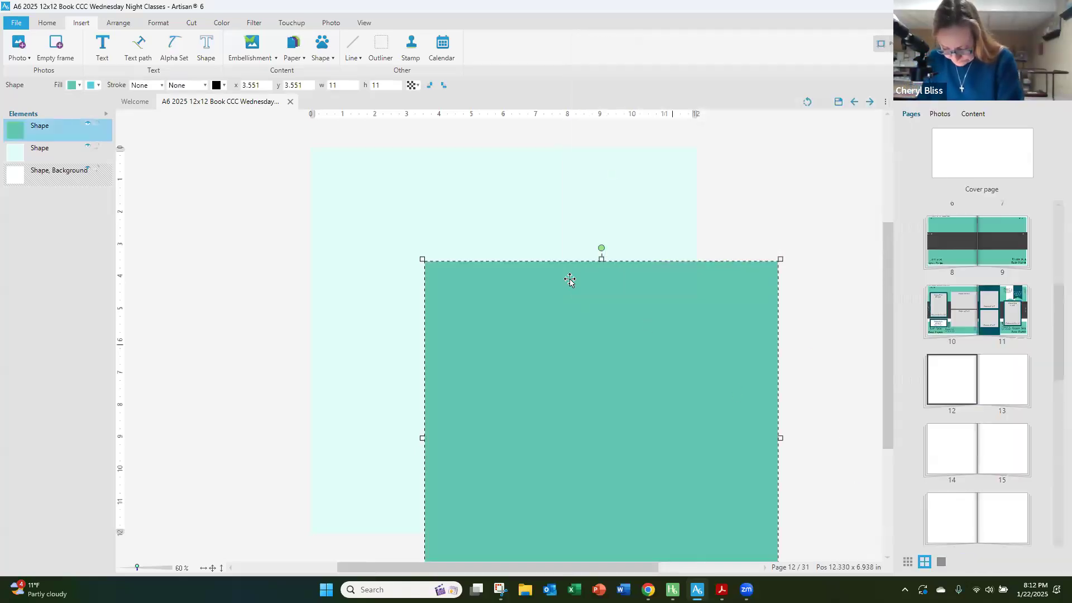
# - Center the teal-green square on the page, and deselect it
pyautogui.click(37, 25)
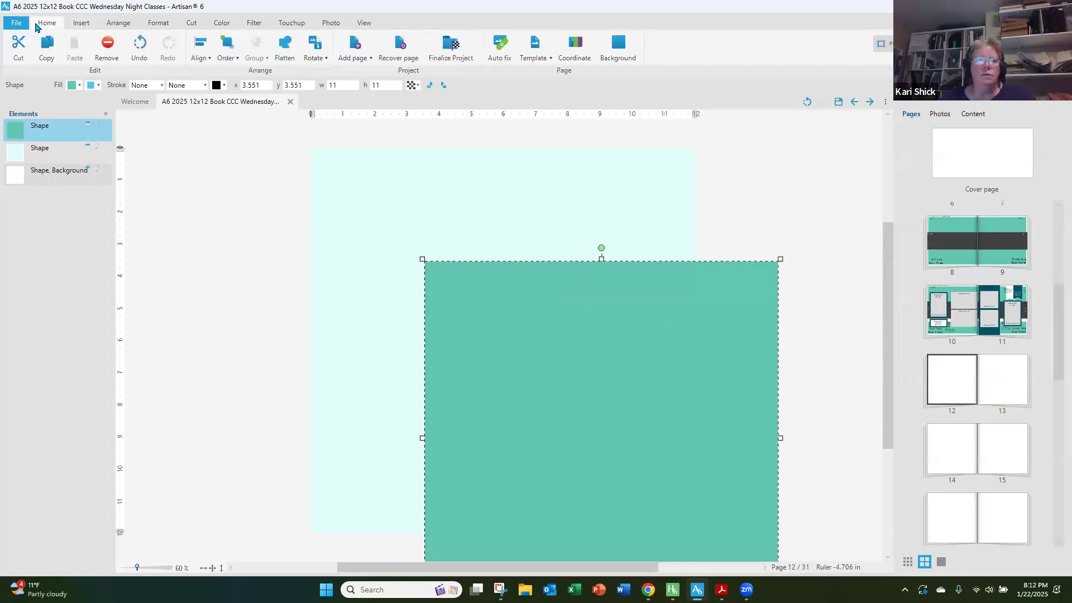
pyautogui.click(200, 53)
pyautogui.click(218, 245)
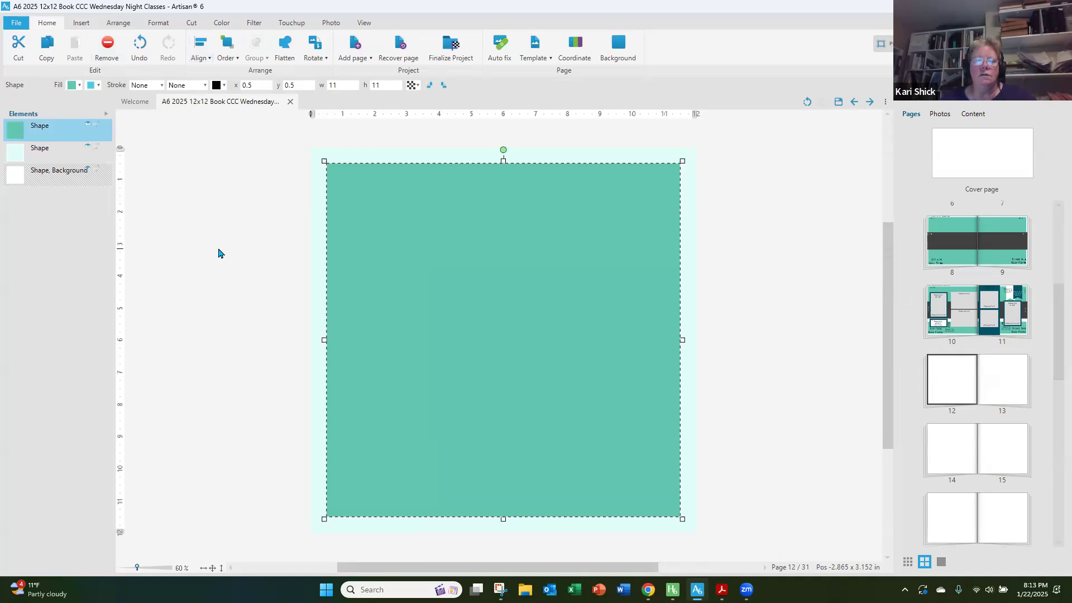
pyautogui.click(286, 191)
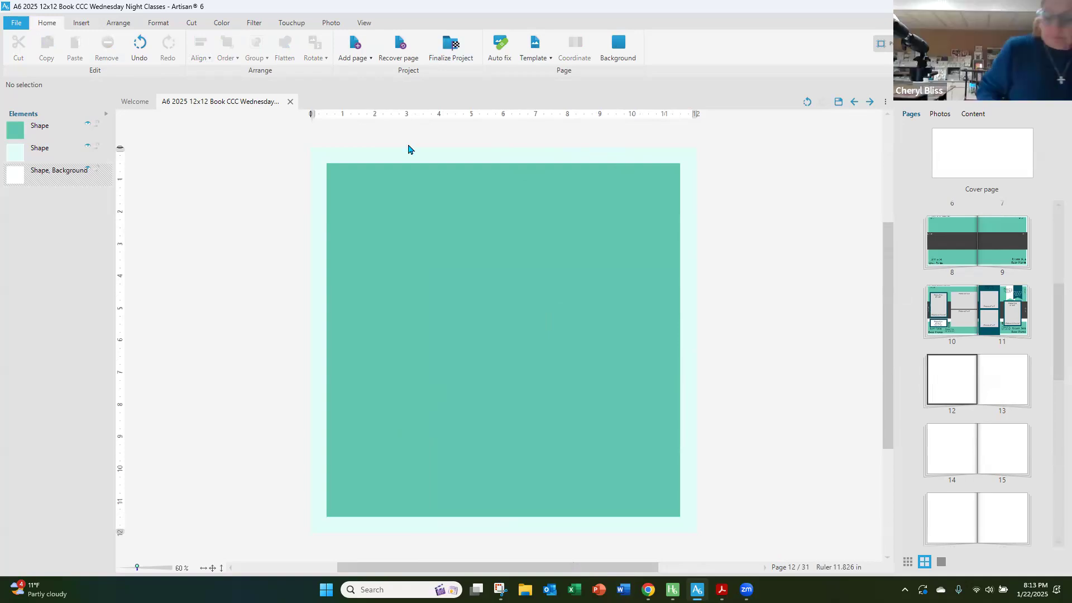
# - Insert a rectangle shape and set its size to 12 inches wide by 4 inches high
pyautogui.click(84, 26)
pyautogui.click(322, 47)
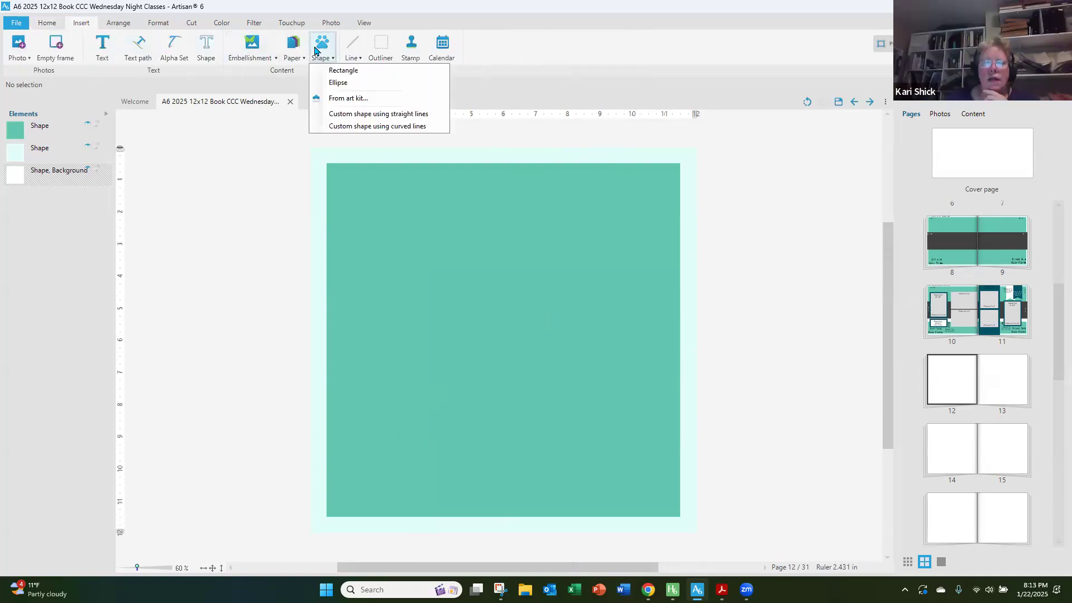
pyautogui.click(354, 71)
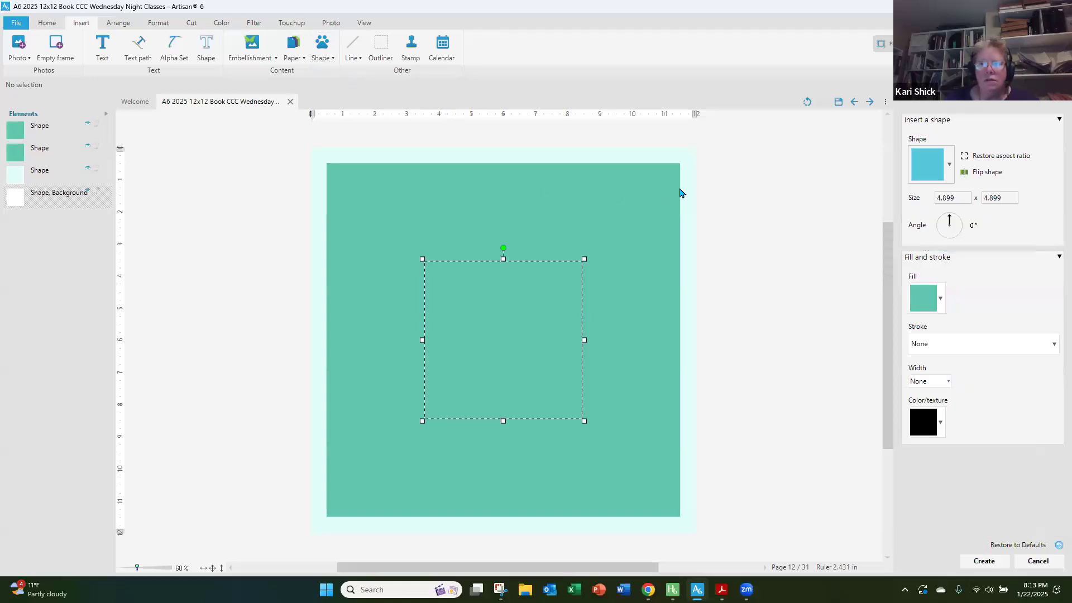
pyautogui.moveTo(962, 199); pyautogui.dragTo(895, 197)
pyautogui.write('14')
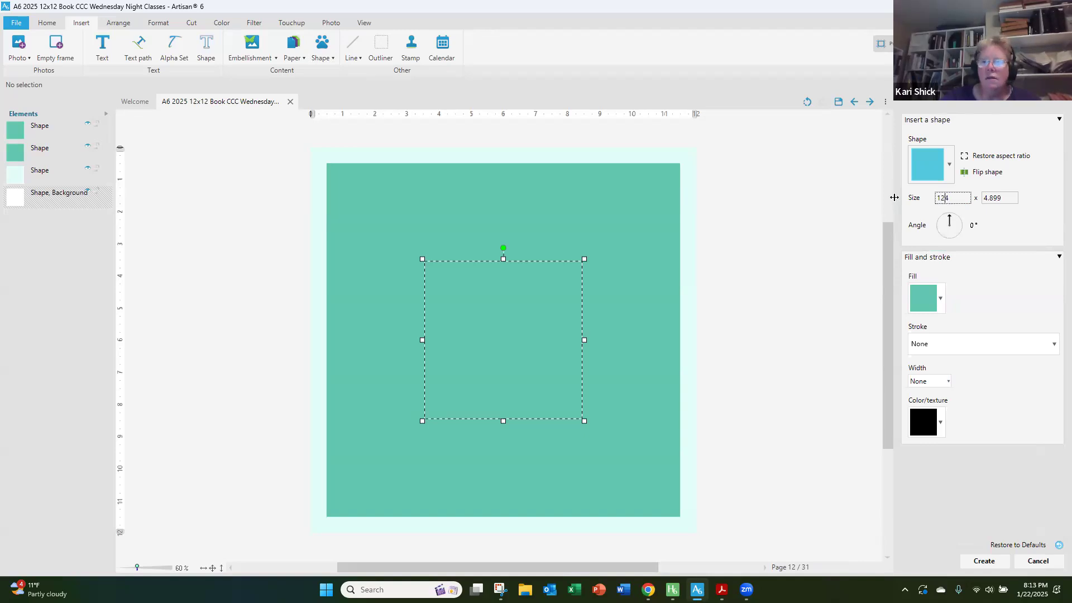
pyautogui.press('Tab')
pyautogui.write('4')
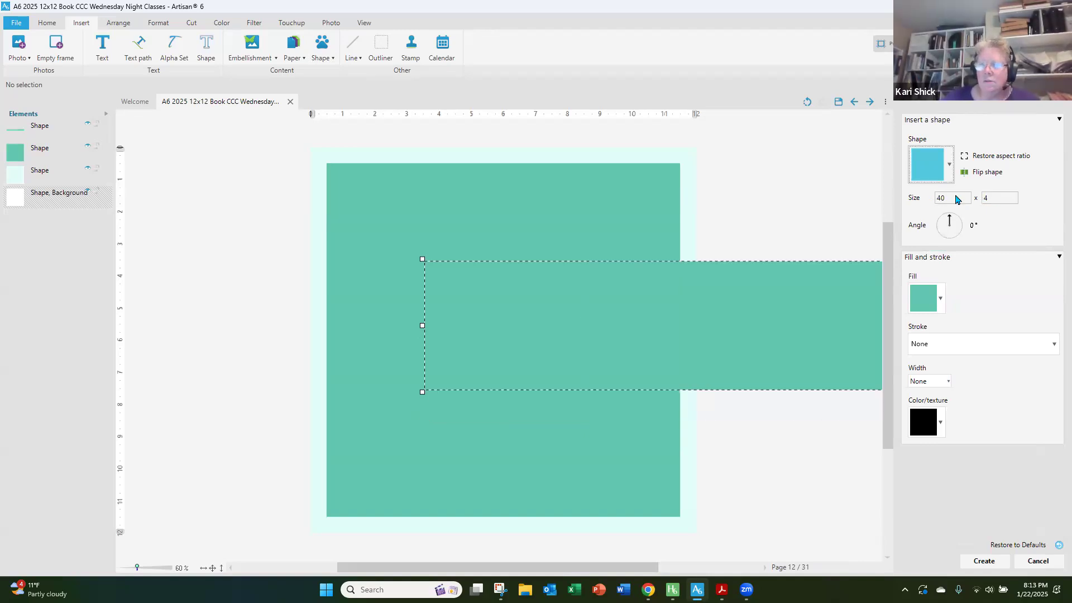
pyautogui.moveTo(949, 199); pyautogui.dragTo(901, 202)
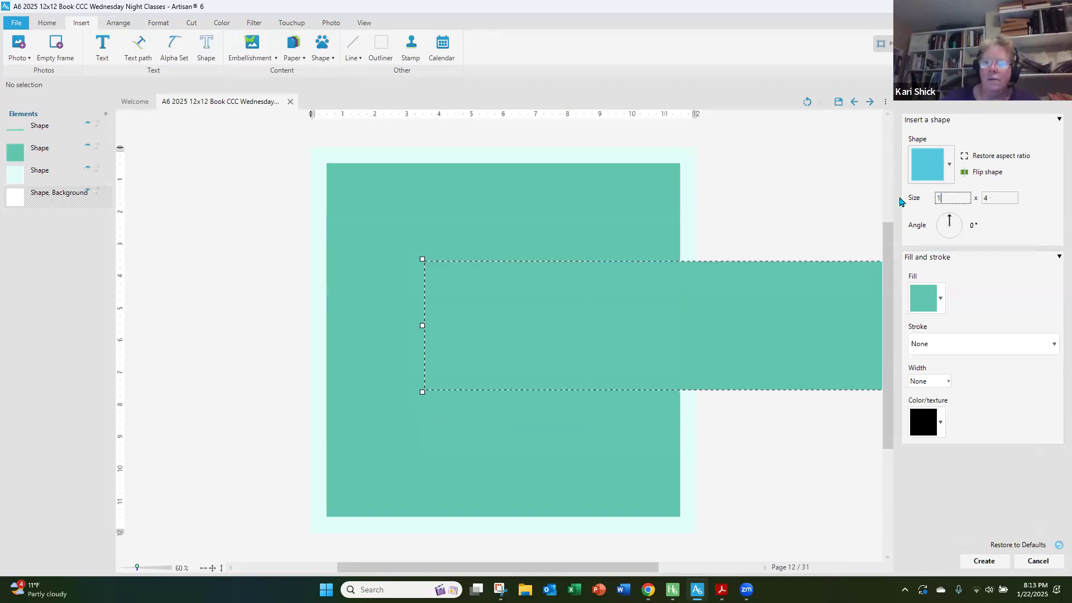
# - Fill the 12 x 4 inch rectangle with the standard dark gray solid color and create the shape
pyautogui.click(940, 299)
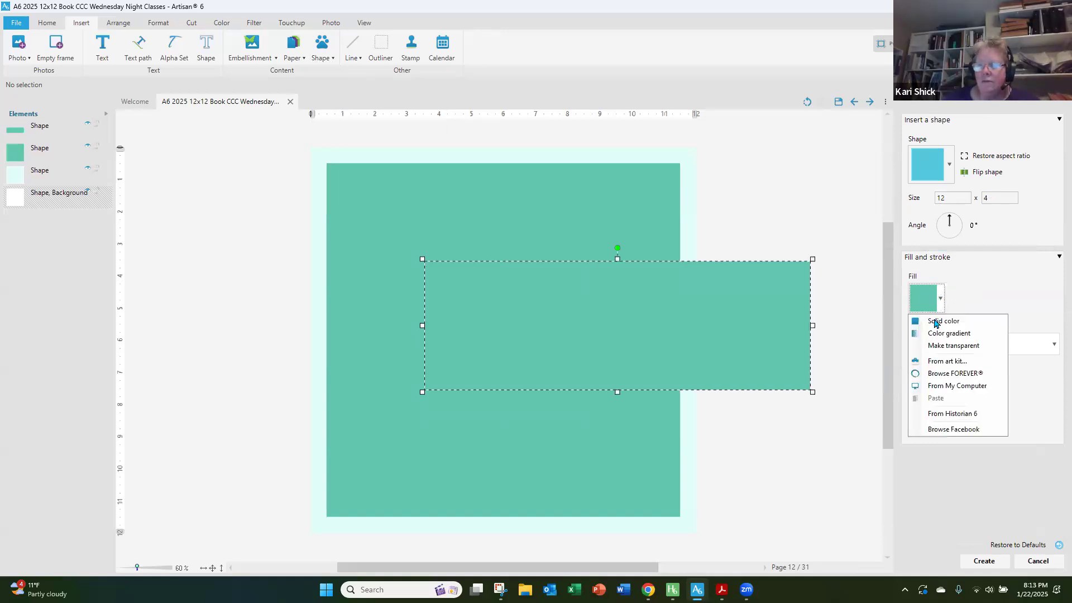
pyautogui.click(935, 322)
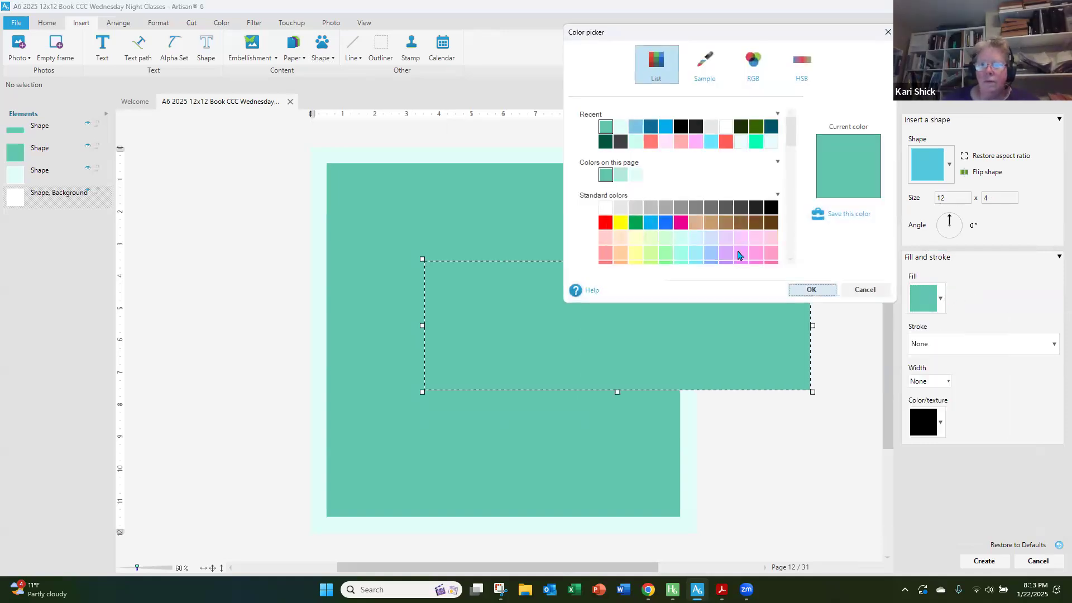
pyautogui.click(739, 211)
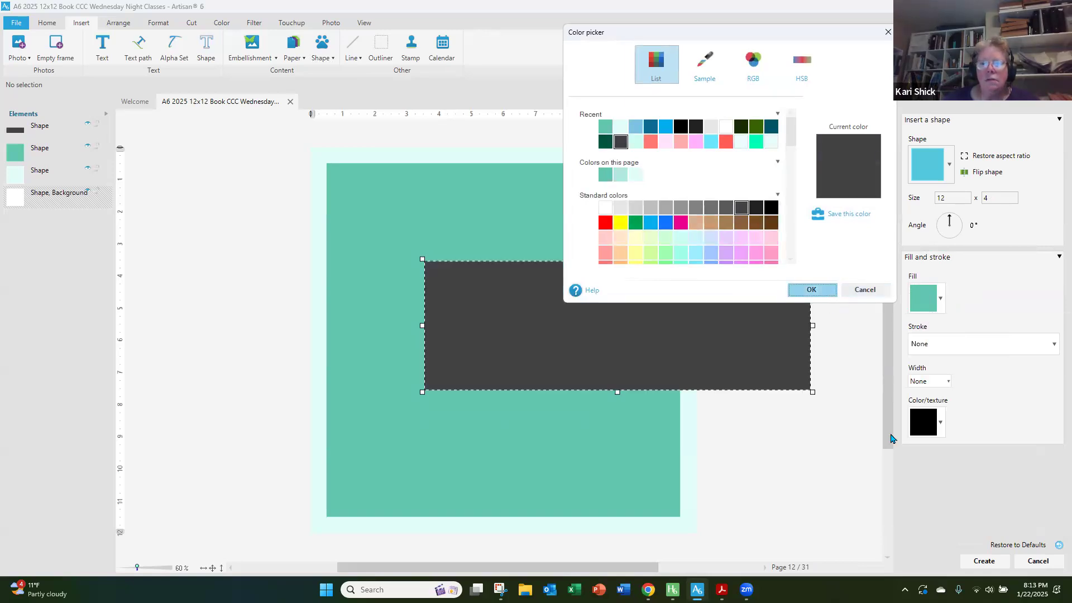
pyautogui.press('Return')
pyautogui.click(984, 561)
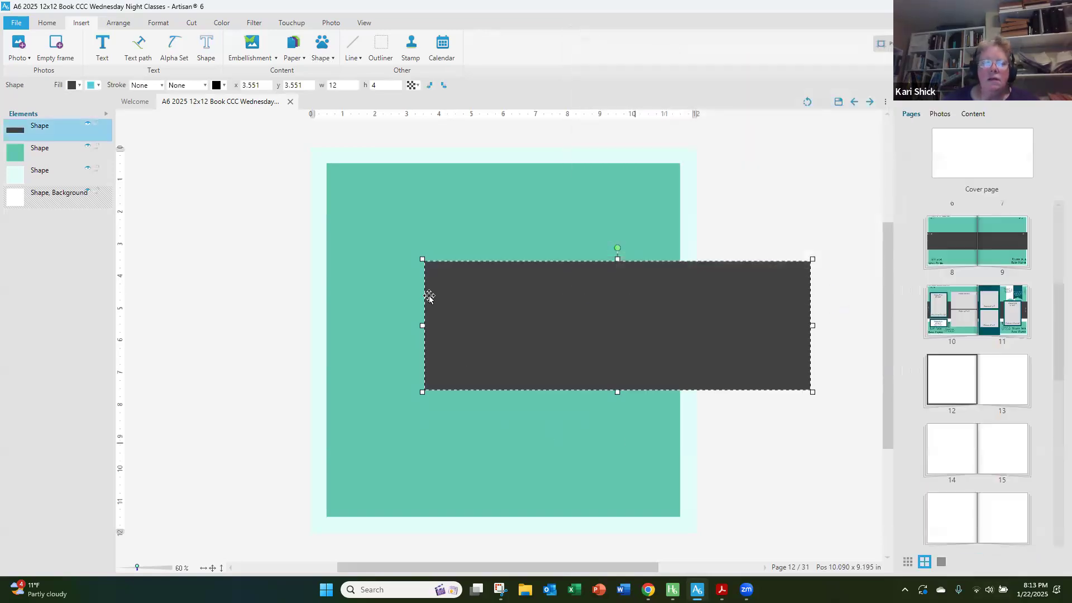
# - Center the dark gray band on the page, and deselect it
pyautogui.click(46, 24)
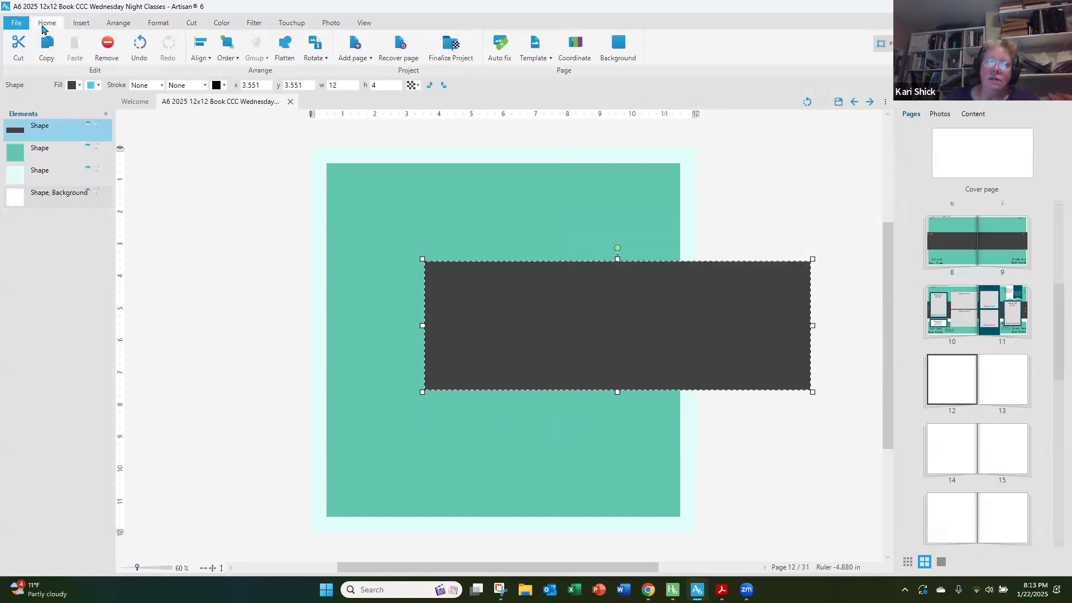
pyautogui.click(200, 53)
pyautogui.click(231, 243)
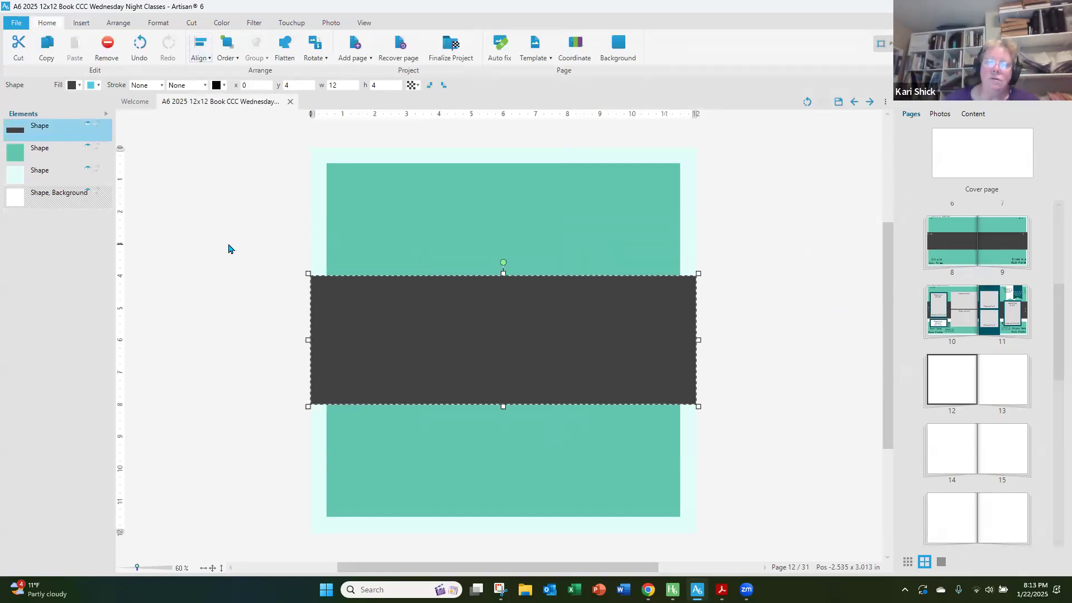
pyautogui.click(247, 343)
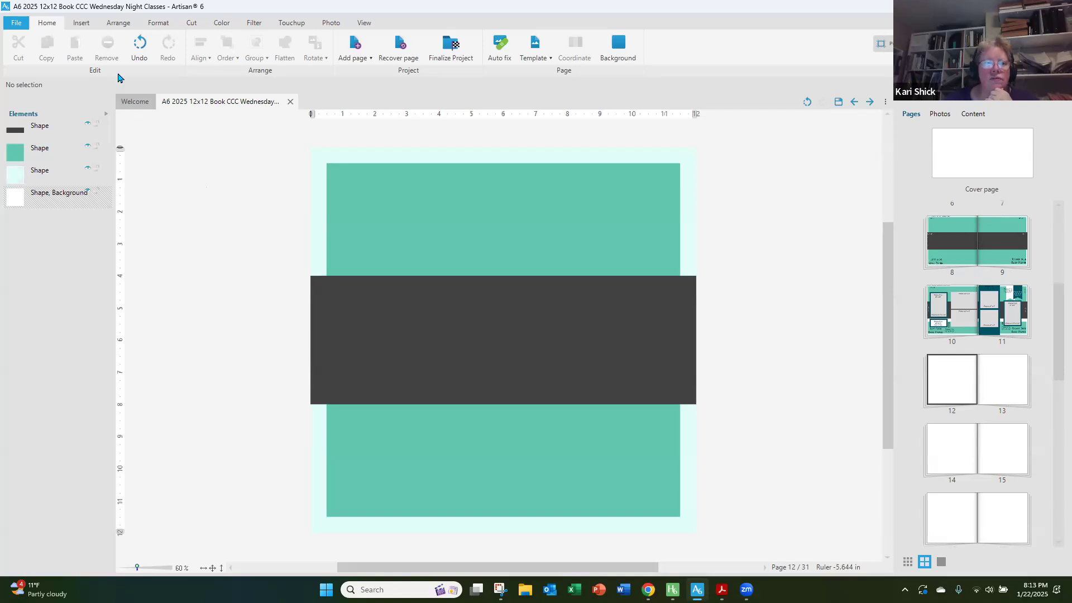
# - Insert a further rectangle shape on page 12 above the dark gray band
pyautogui.click(82, 22)
pyautogui.click(322, 50)
pyautogui.click(335, 71)
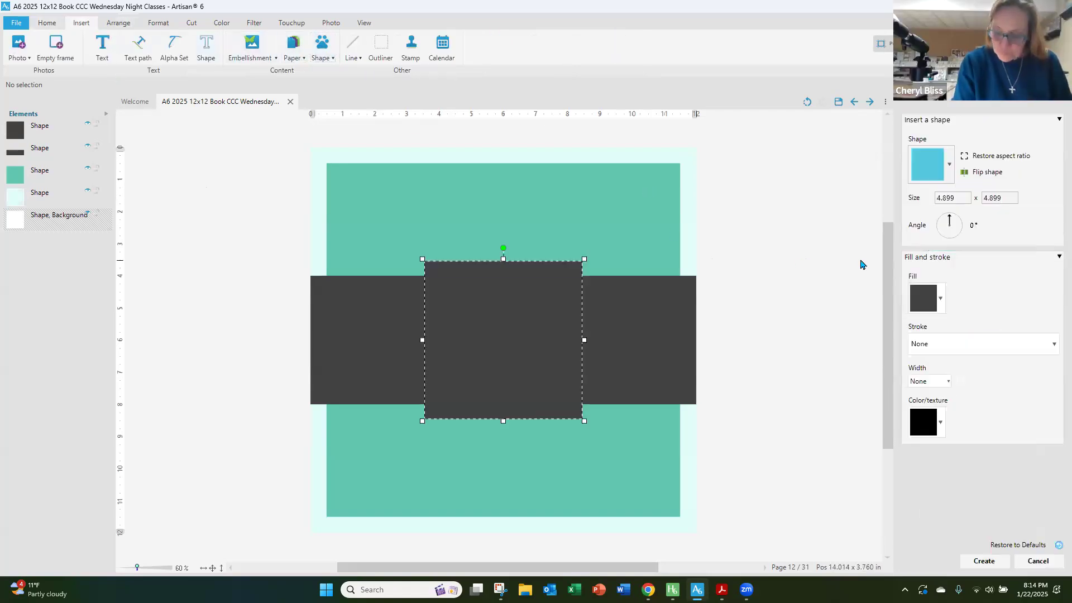
# - Set the new rectangle's size to 0.75 inch wide by 12 inches high
pyautogui.click(955, 199)
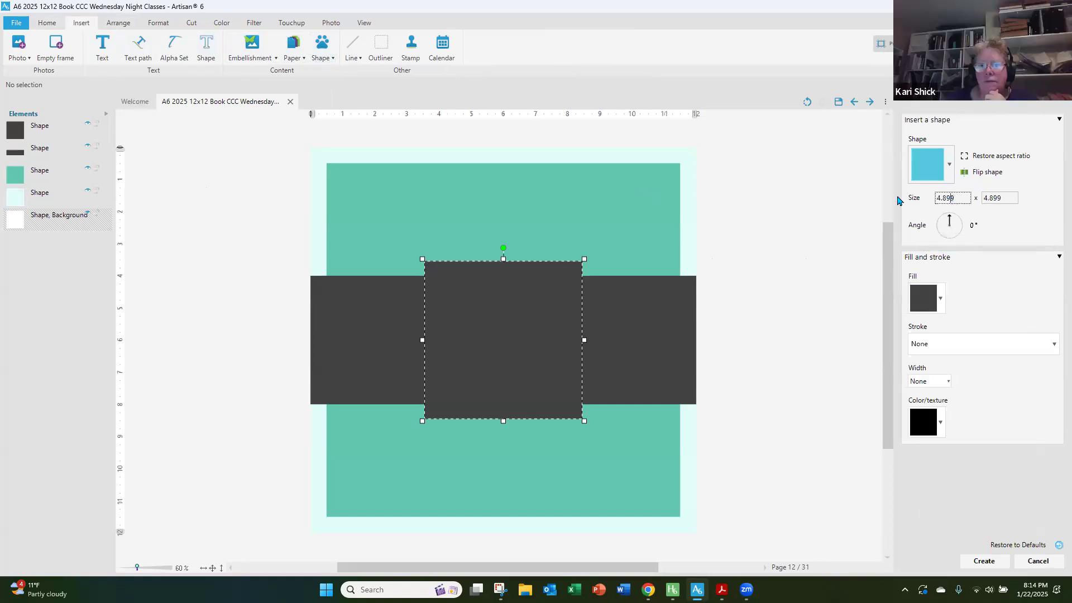
pyautogui.write('0.75')
pyautogui.press('Tab')
pyautogui.write('12')
pyautogui.press('Tab')
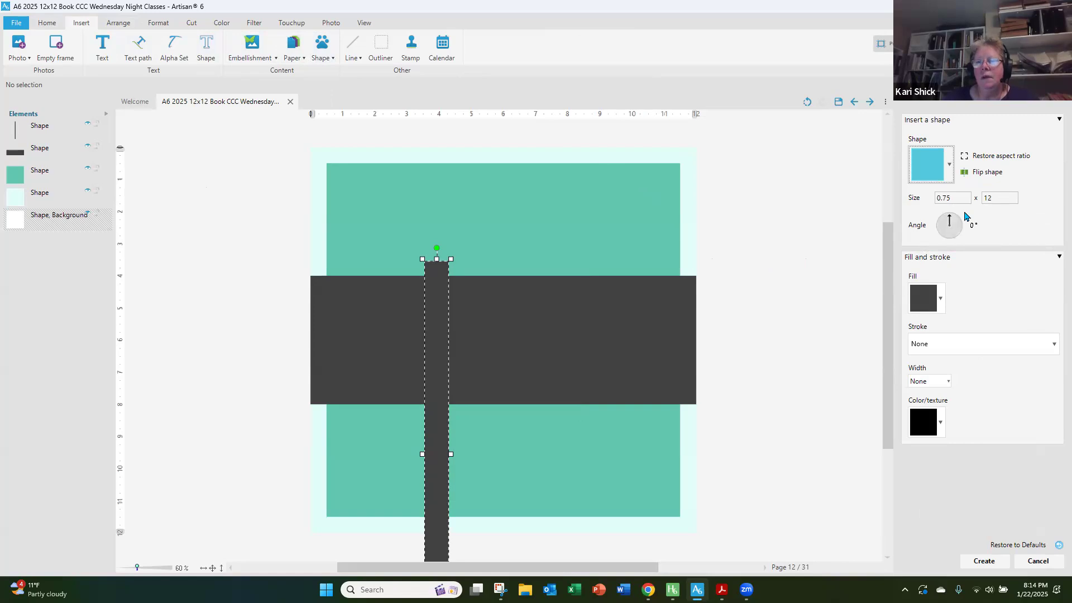
# - Change the new rectangle's size to 12 inches wide by 0.75 inch high
pyautogui.click(944, 202)
pyautogui.write('12')
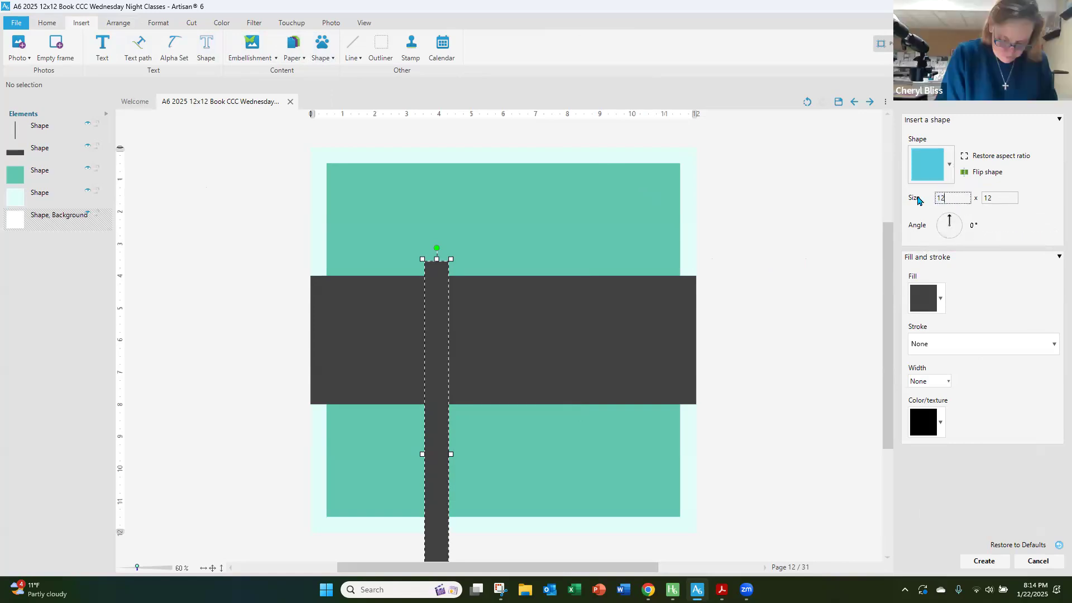
pyautogui.press('Tab')
pyautogui.write('120.78')
pyautogui.moveTo(1009, 199); pyautogui.dragTo(942, 199)
pyautogui.write('0')
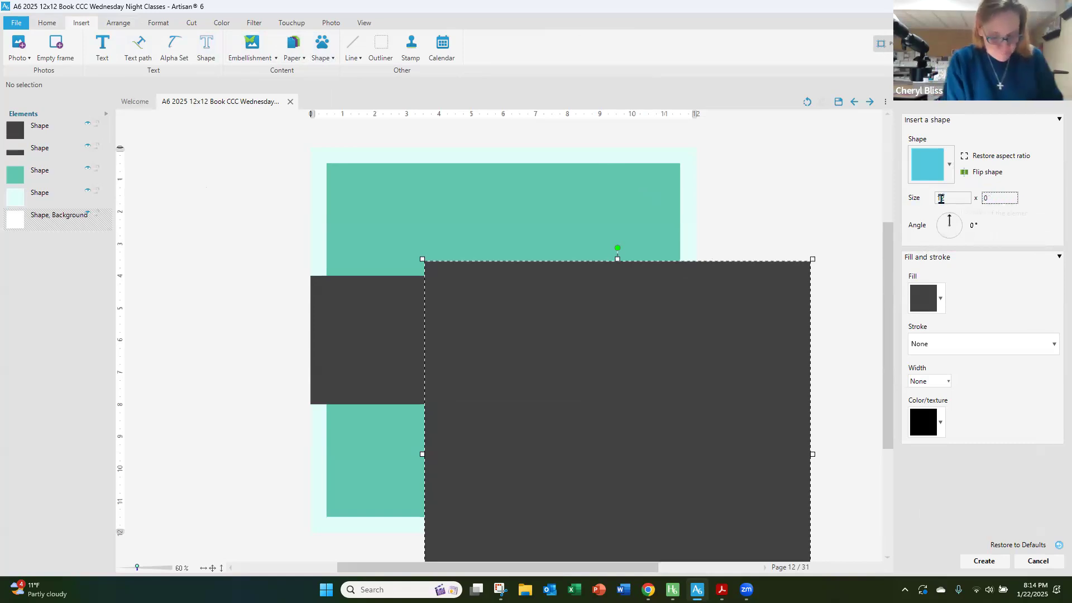
pyautogui.write('.75')
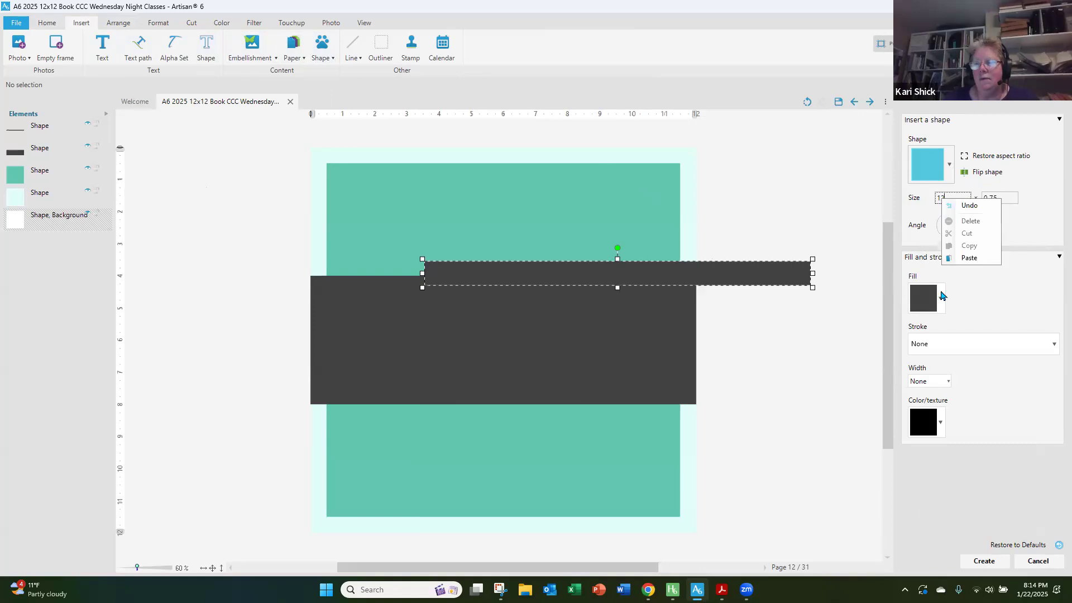
# - Fill the new 12 × 0.75 inch rectangle with white
pyautogui.click(941, 298)
pyautogui.click(942, 322)
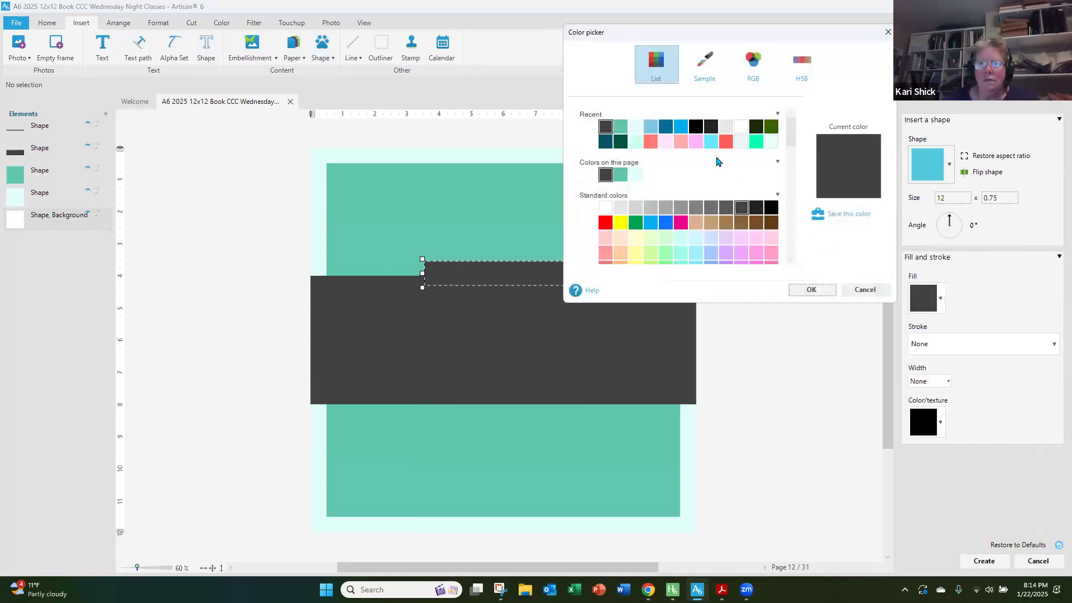
pyautogui.click(741, 127)
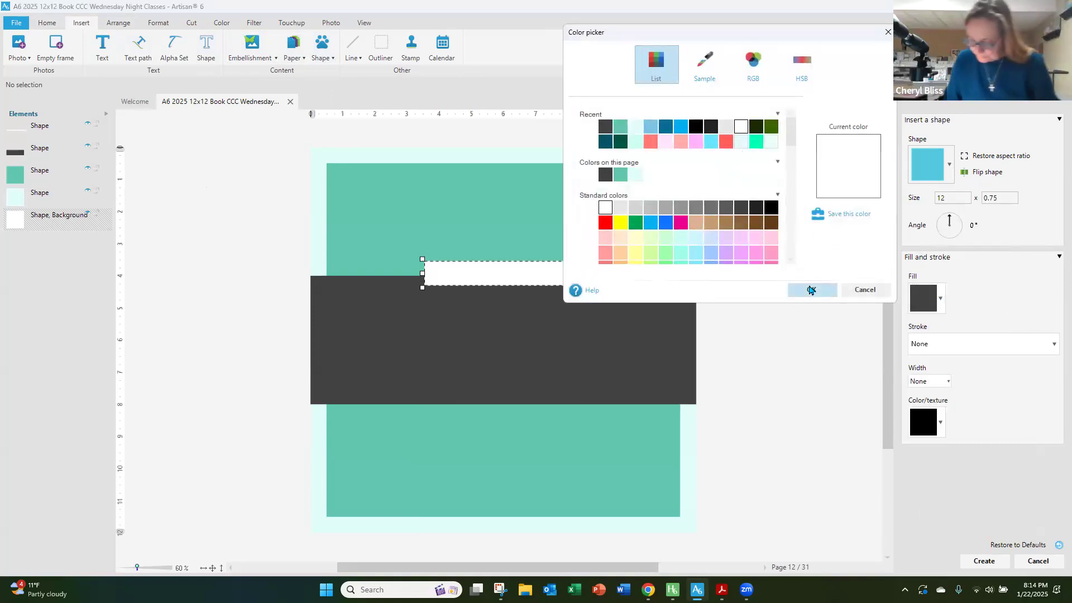
pyautogui.click(811, 290)
# - Create the white strip and place it flush against the dark gray band's lower edge at x 0, y 8, deselecting it
pyautogui.click(985, 561)
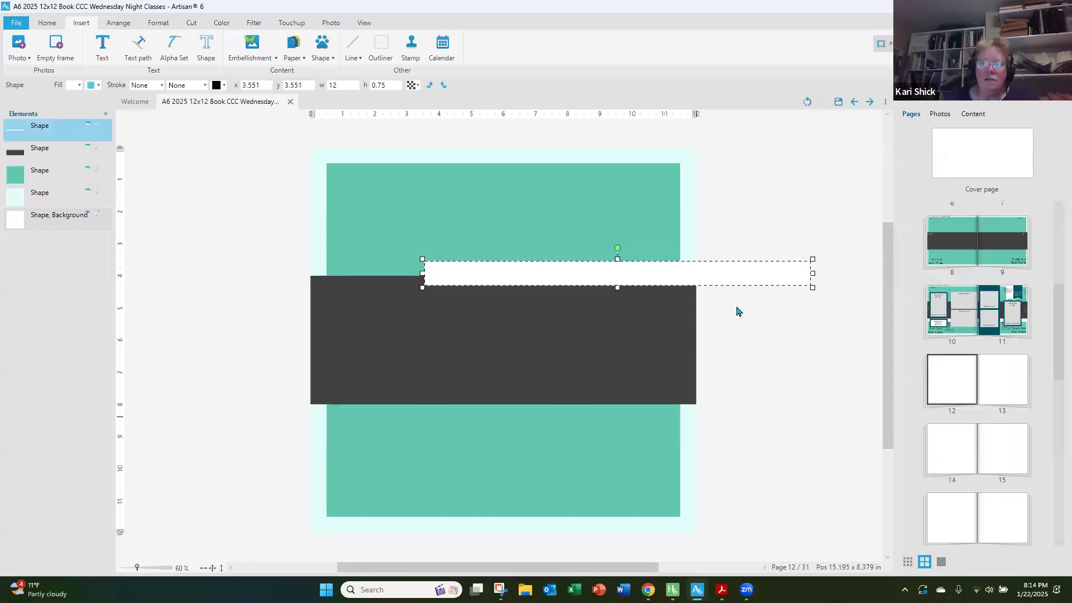
pyautogui.moveTo(595, 384); pyautogui.dragTo(611, 416)
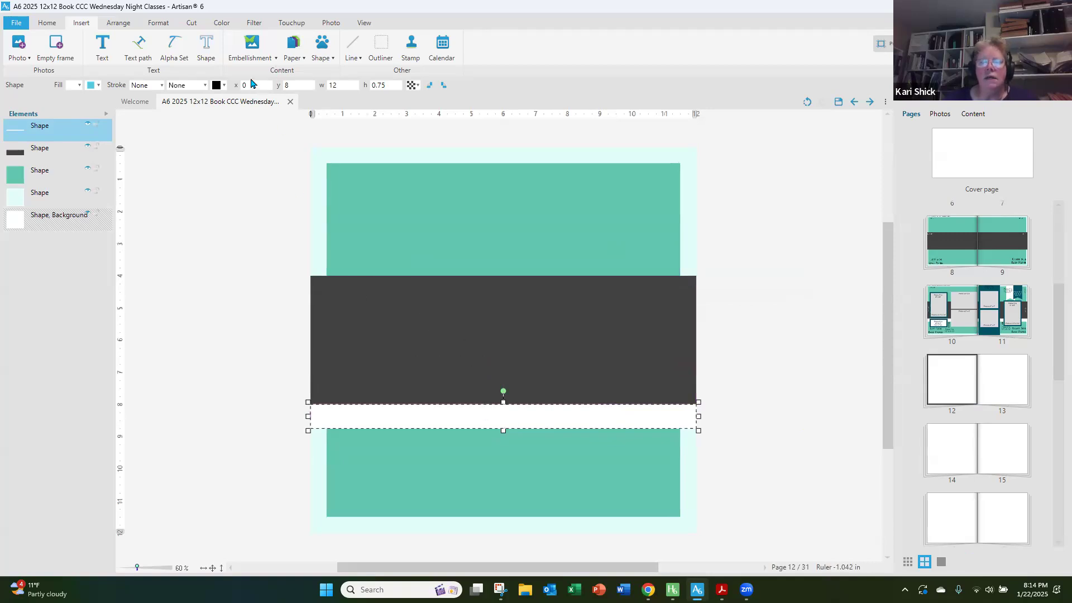
pyautogui.click(218, 264)
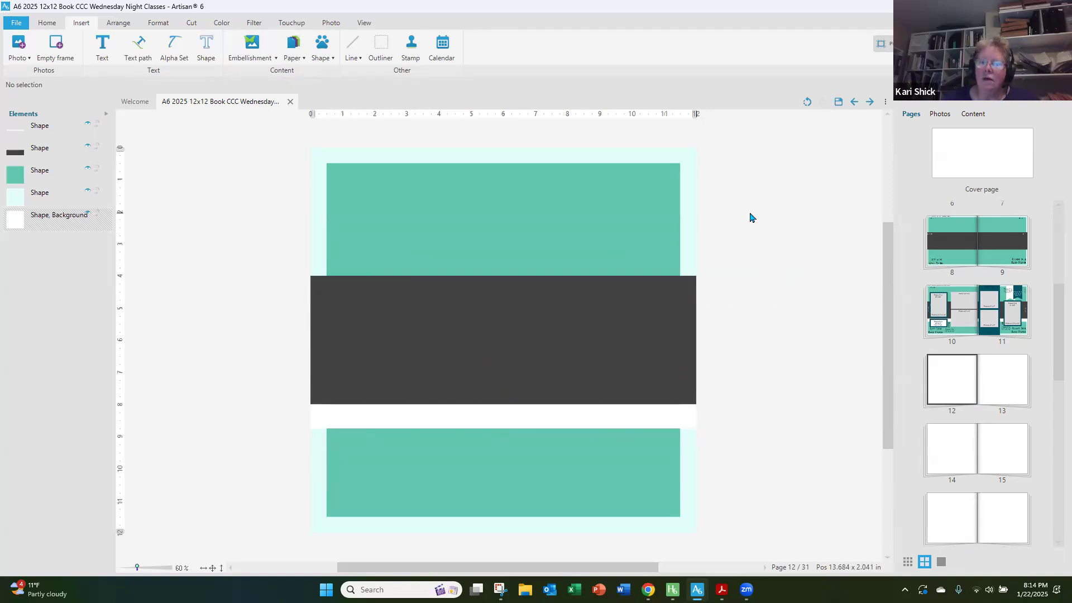
# - Save the project and duplicate page 12 so the same base design follows as page 13
pyautogui.click(839, 102)
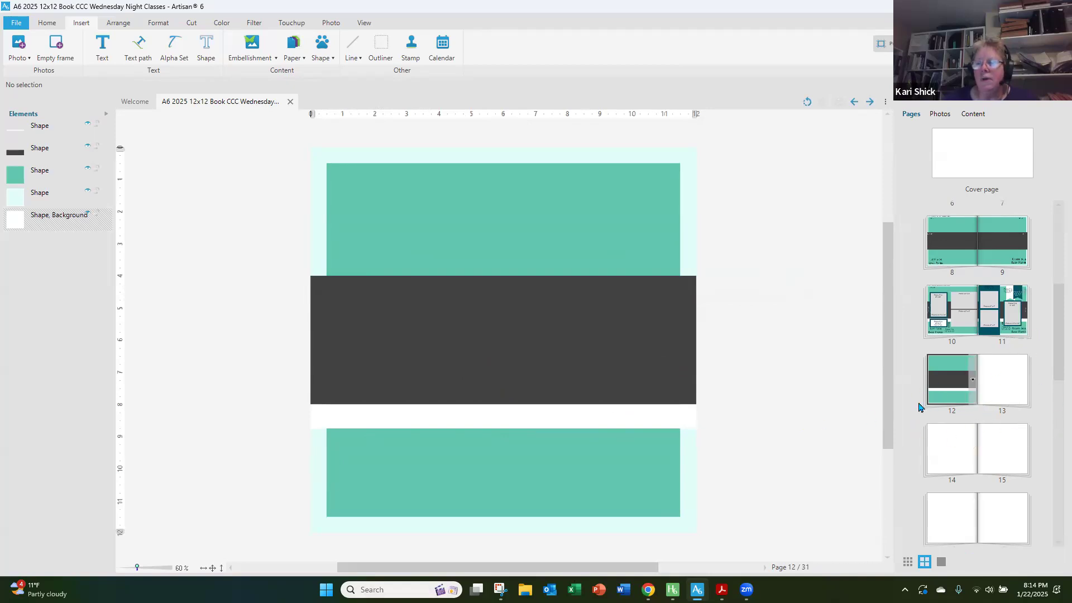
pyautogui.click(974, 394)
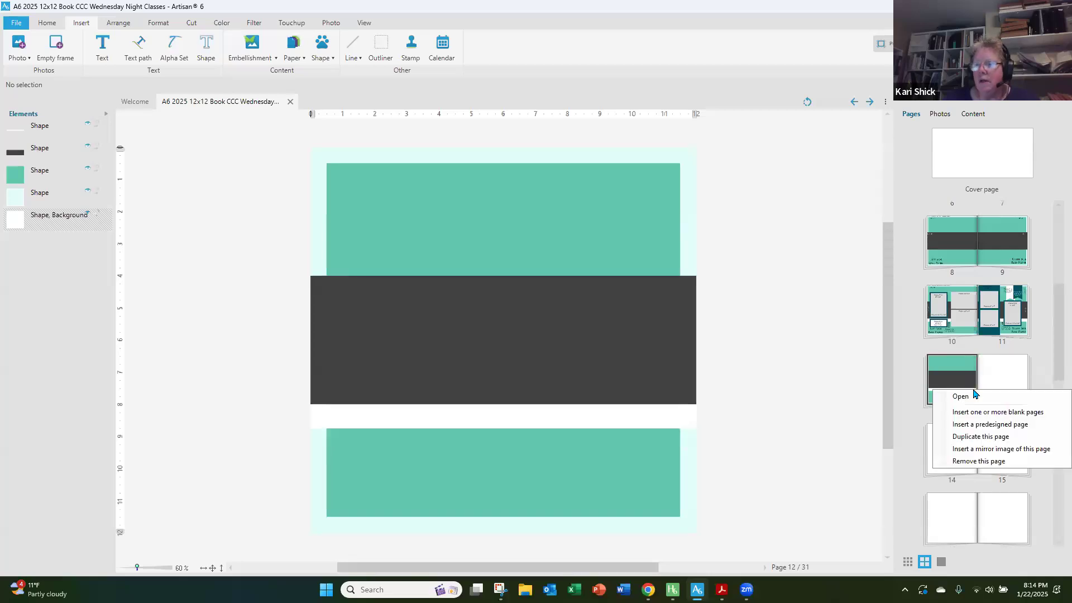
pyautogui.click(975, 434)
pyautogui.click(961, 397)
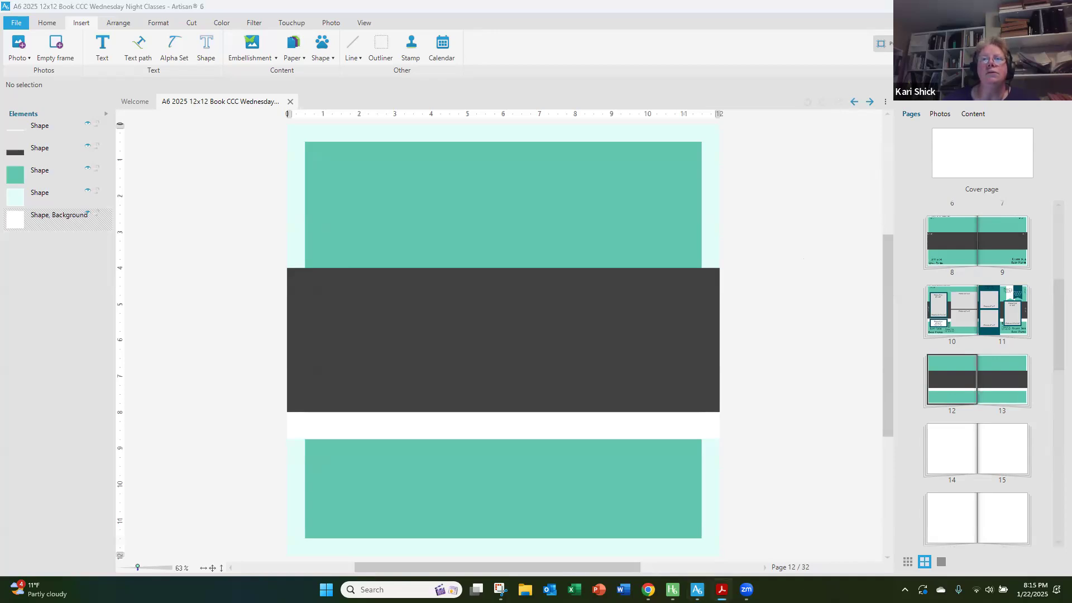
# - Switch to the Noteworthy Simple Page Kit PDF, examine the piece and photo dimensions in the final layout, and return to Artisan
pyautogui.hotkey('alt', 'Tab')
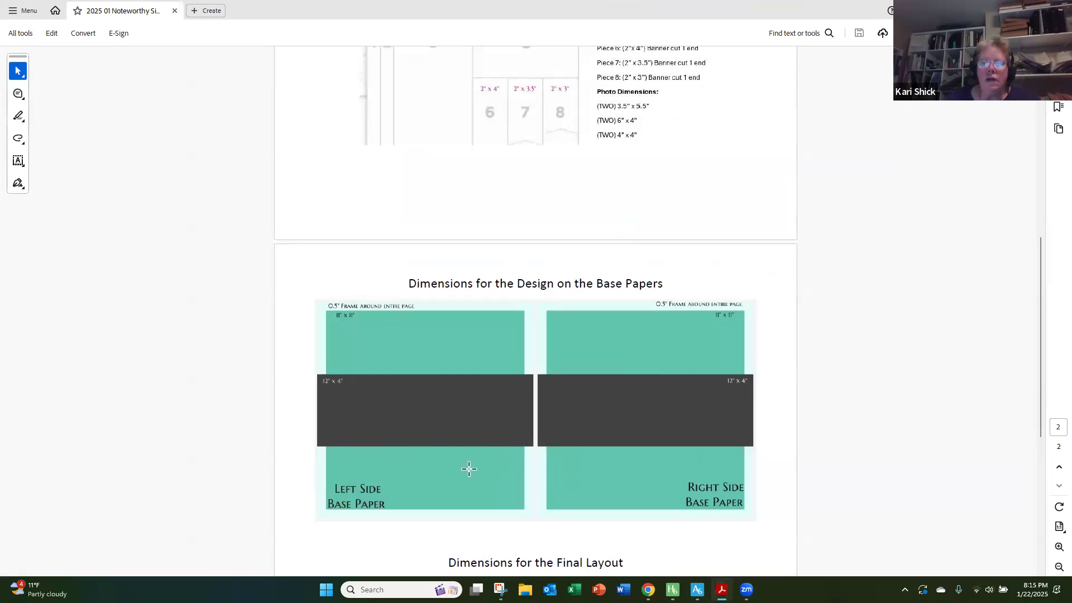
pyautogui.scroll(-4, 469, 469)
pyautogui.scroll(-1, 469, 468)
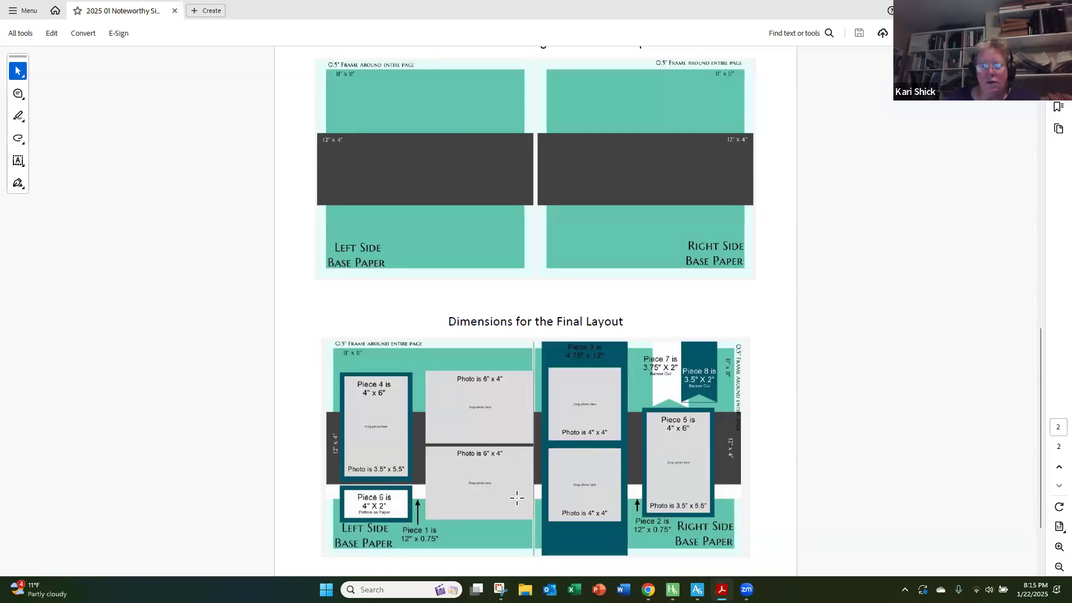
pyautogui.click(1048, 547)
pyautogui.click(1048, 547)
pyautogui.scroll(-5, 876, 482)
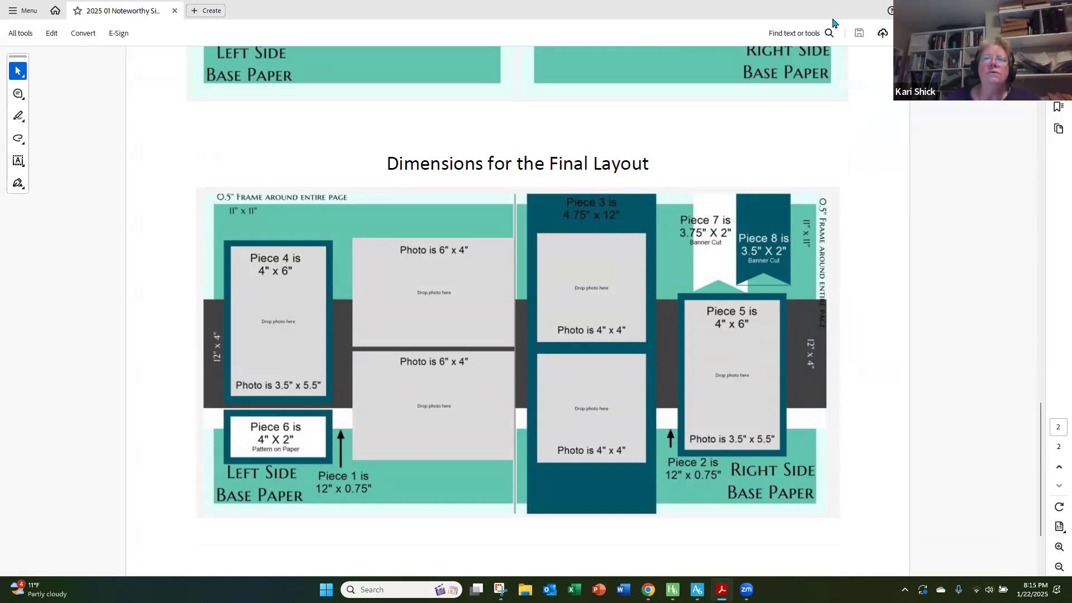
pyautogui.click(1008, 9)
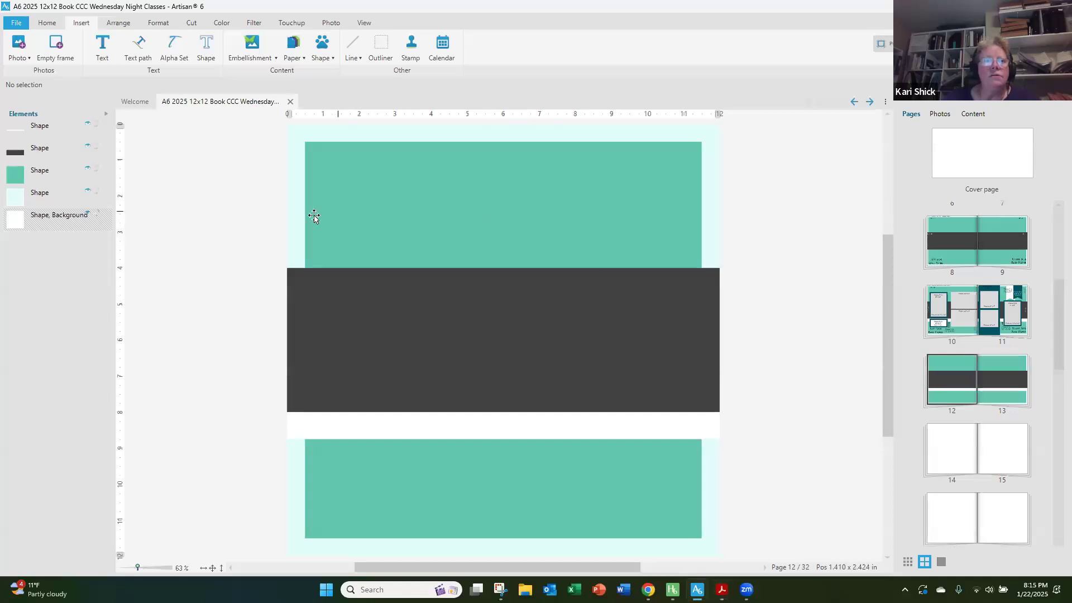
# - Insert a rectangle shape on page 12, sized 4 inches wide by 6 inches high
pyautogui.click(324, 53)
pyautogui.click(352, 73)
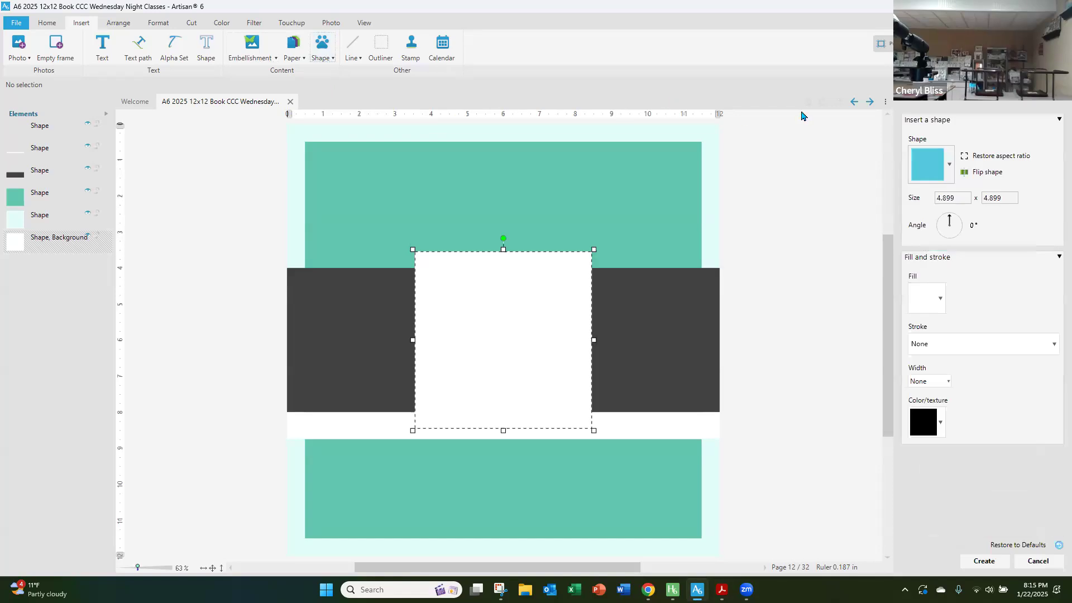
pyautogui.moveTo(960, 200); pyautogui.dragTo(907, 204)
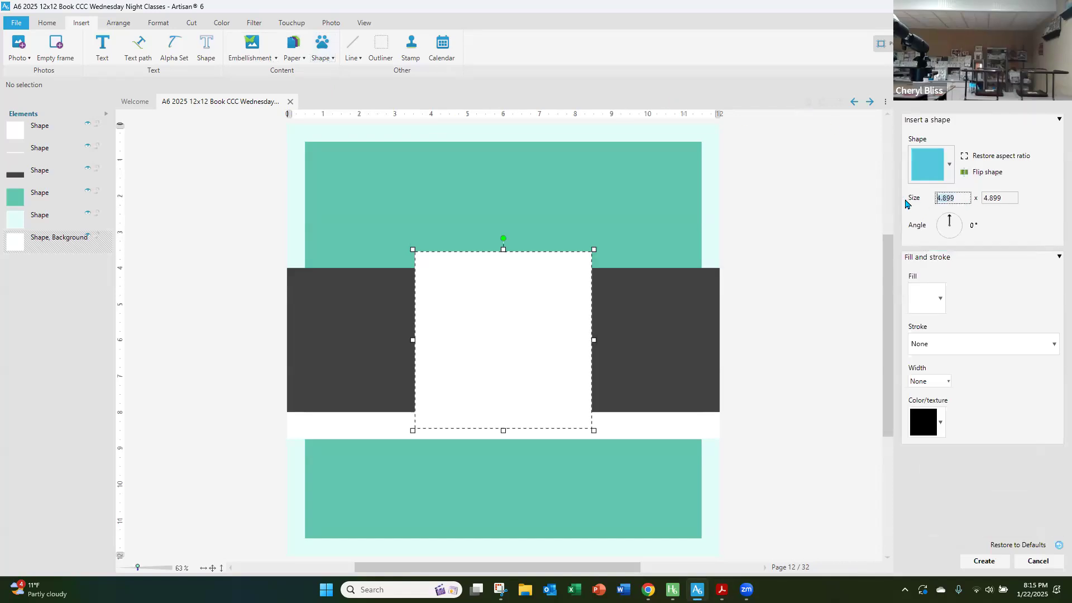
pyautogui.write('4')
pyautogui.press('Tab')
pyautogui.write('6')
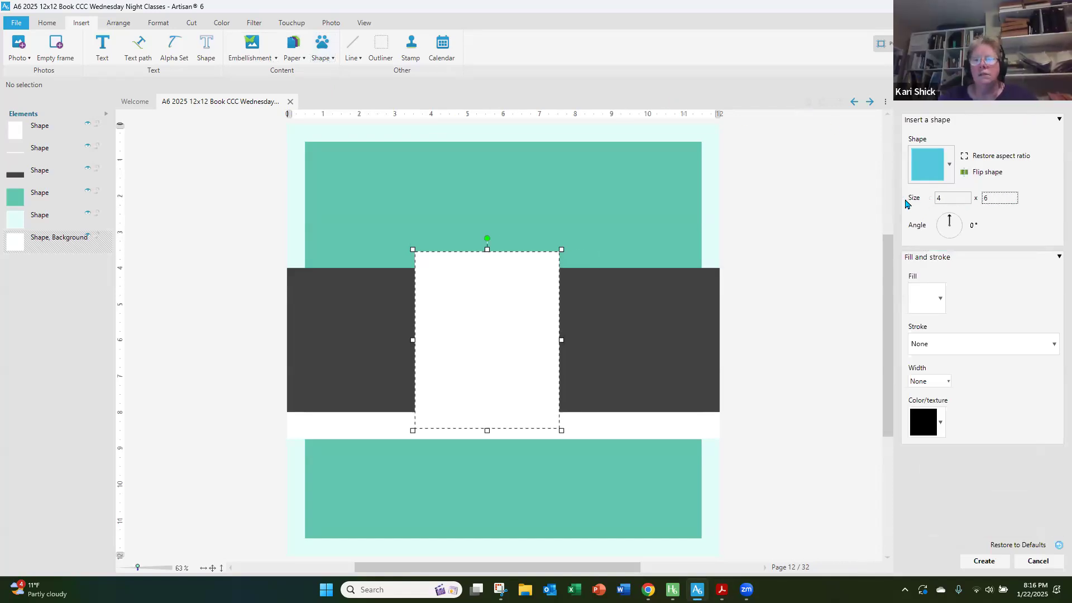
# - Fill the 4 × 6 inch rectangle with dark teal, create it, and place it at about x 0.965, y 1.352
pyautogui.click(941, 304)
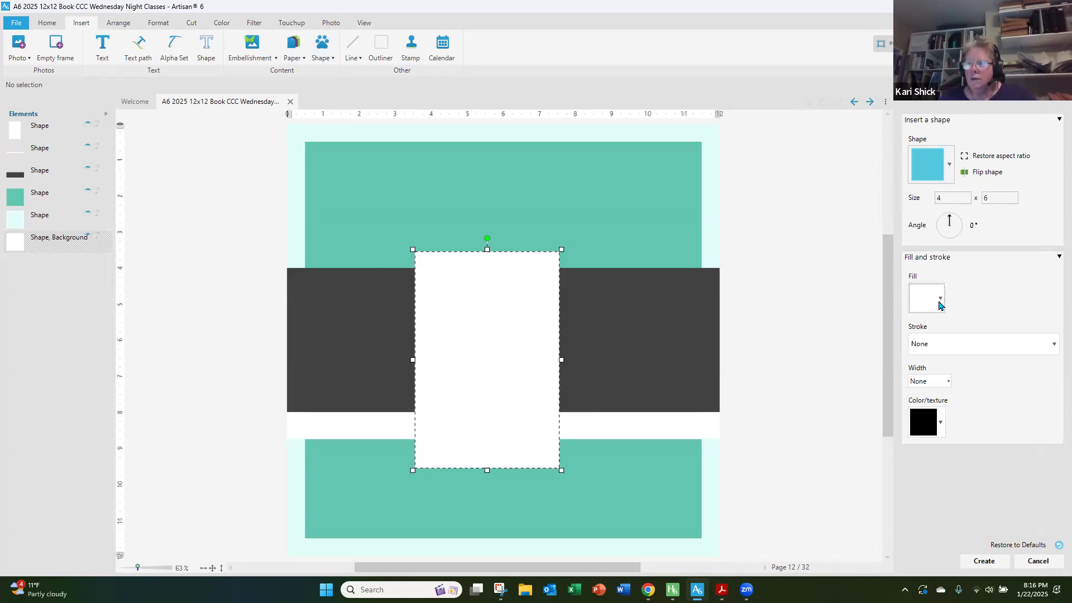
pyautogui.click(945, 323)
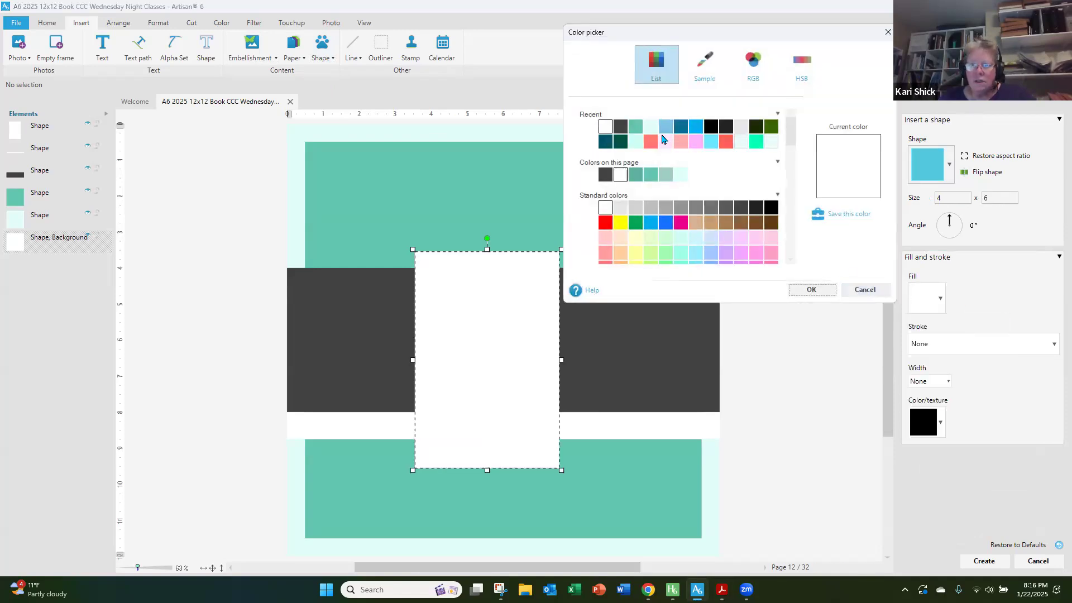
pyautogui.click(621, 143)
pyautogui.click(602, 144)
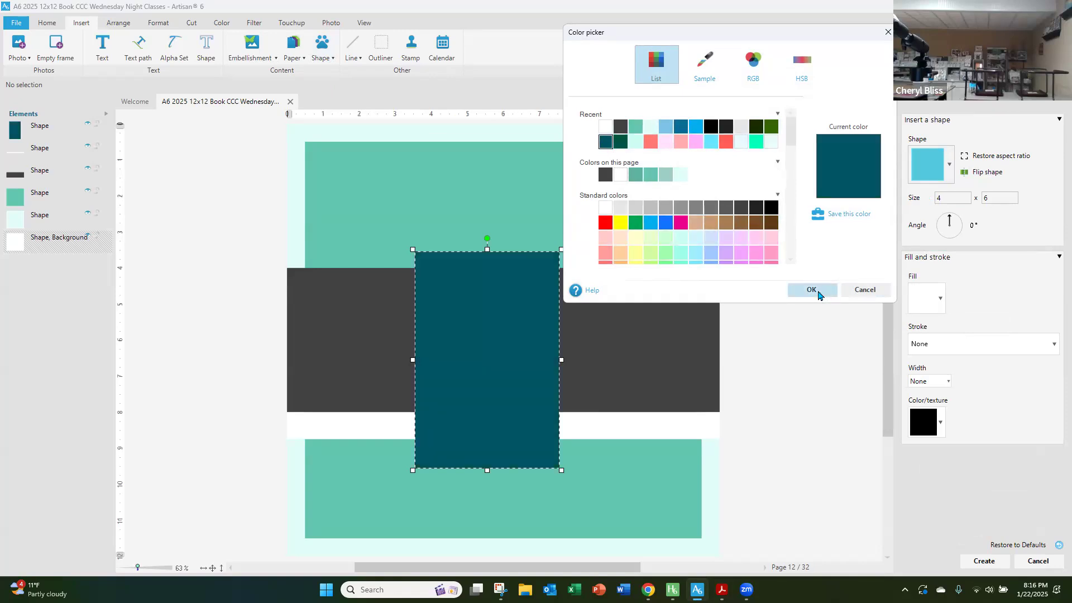
pyautogui.click(814, 291)
pyautogui.click(984, 561)
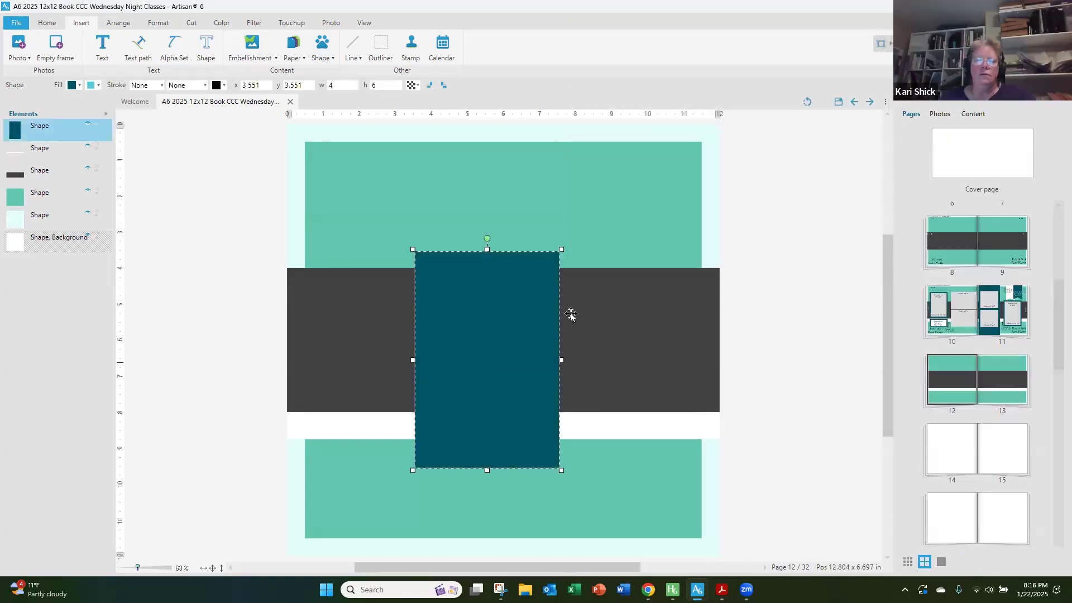
pyautogui.moveTo(417, 242); pyautogui.dragTo(394, 253)
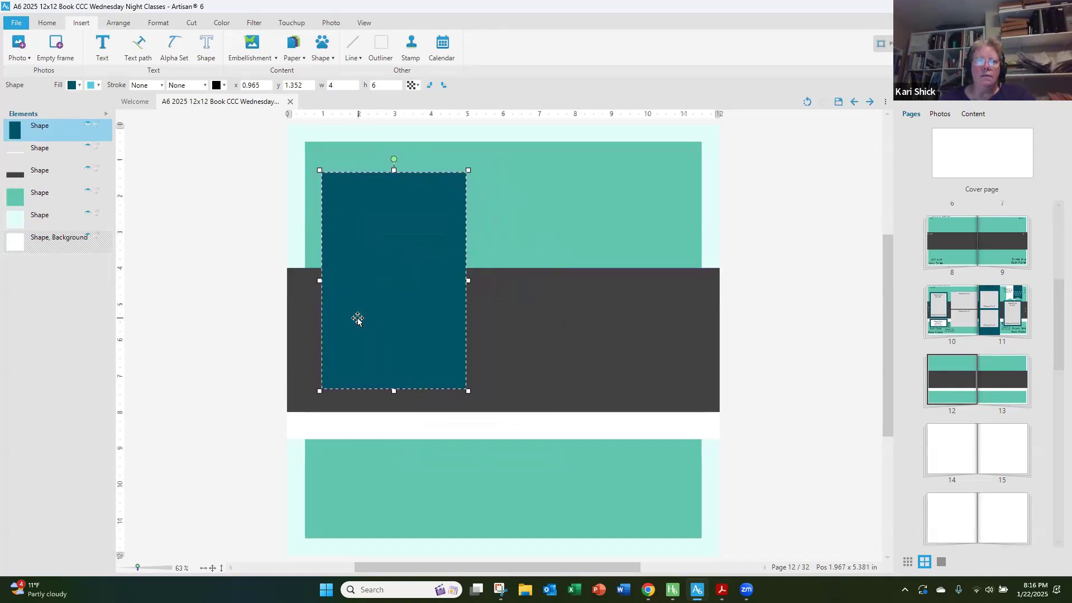
# - Insert another dark teal rectangle on page 12, sized 4 inches wide by 2 inches high
pyautogui.click(321, 62)
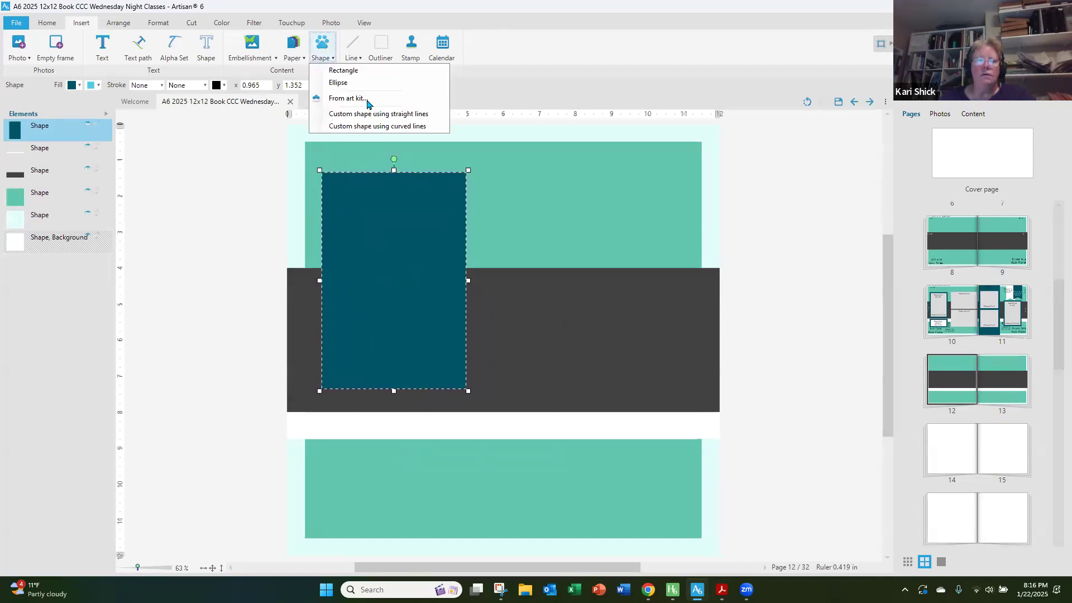
pyautogui.click(390, 73)
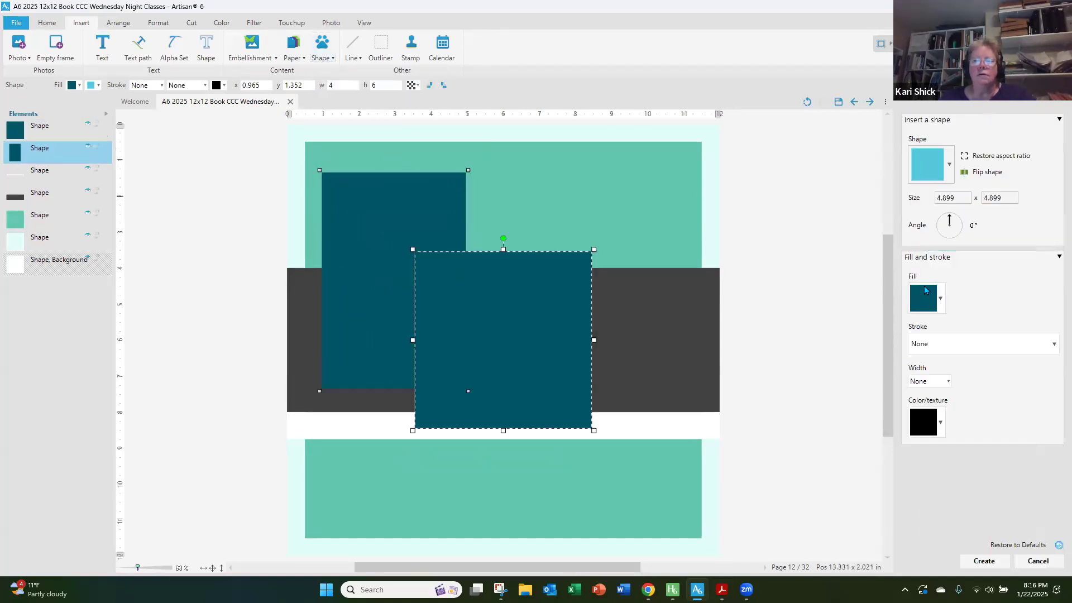
pyautogui.click(960, 201)
pyautogui.press('BackSpace')
pyautogui.press('BackSpace')
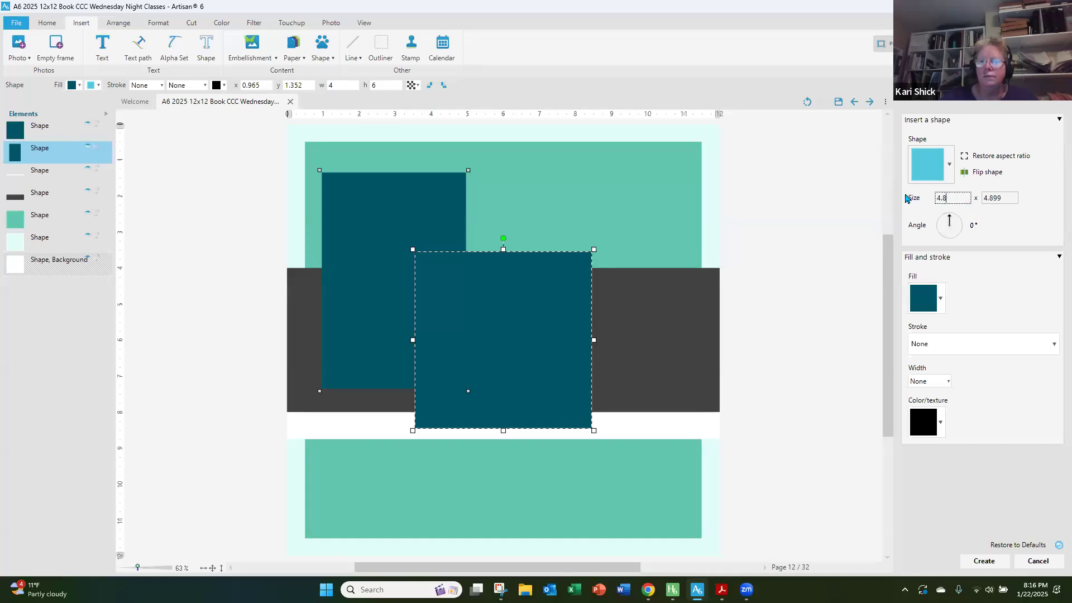
pyautogui.press('Tab')
pyautogui.write('2')
pyautogui.press('Tab')
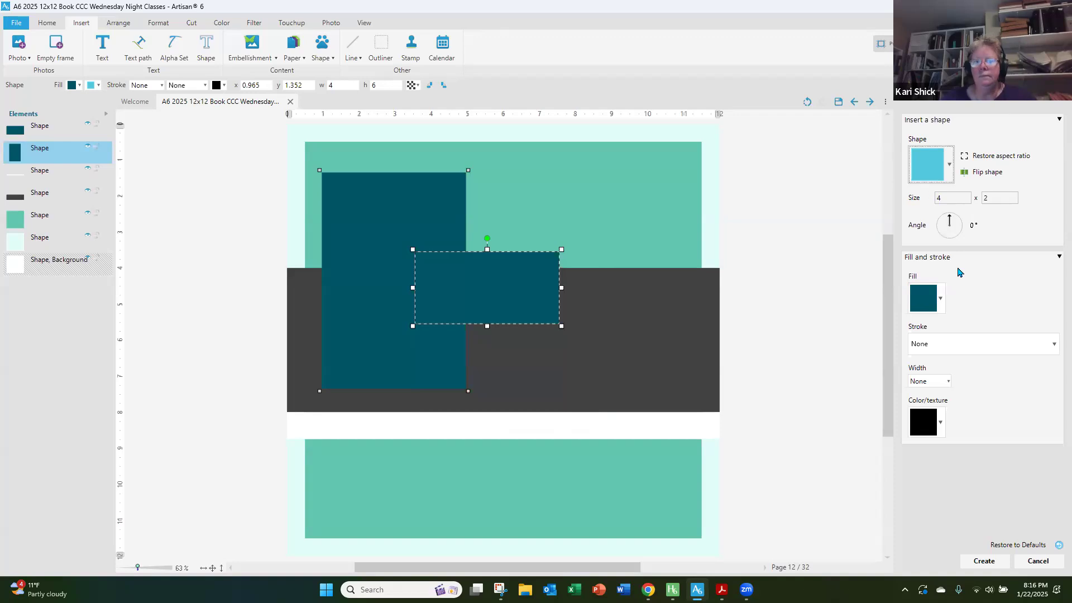
# - Create the 4 × 2 inch rectangle and align it below the tall teal rectangle at about x 0.965, y 8.257, deselecting it
pyautogui.click(999, 563)
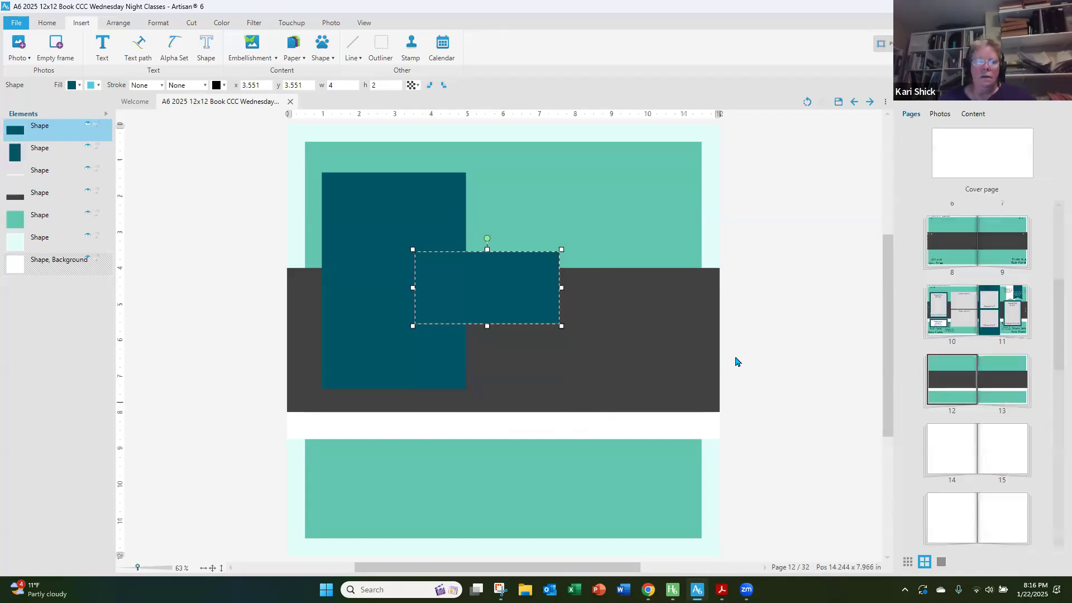
pyautogui.moveTo(461, 290); pyautogui.dragTo(368, 445)
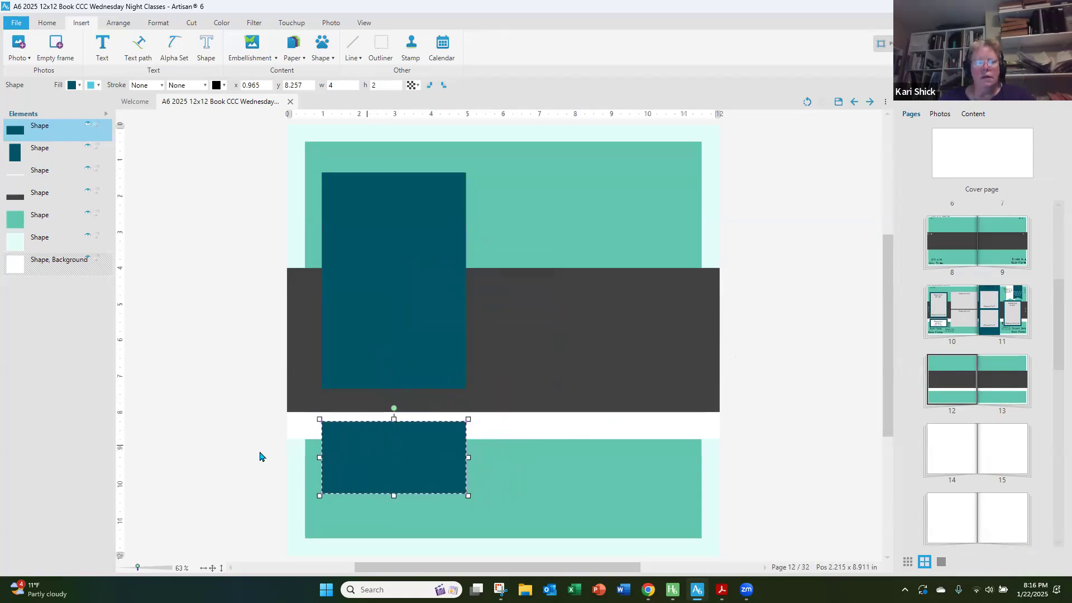
pyautogui.click(240, 444)
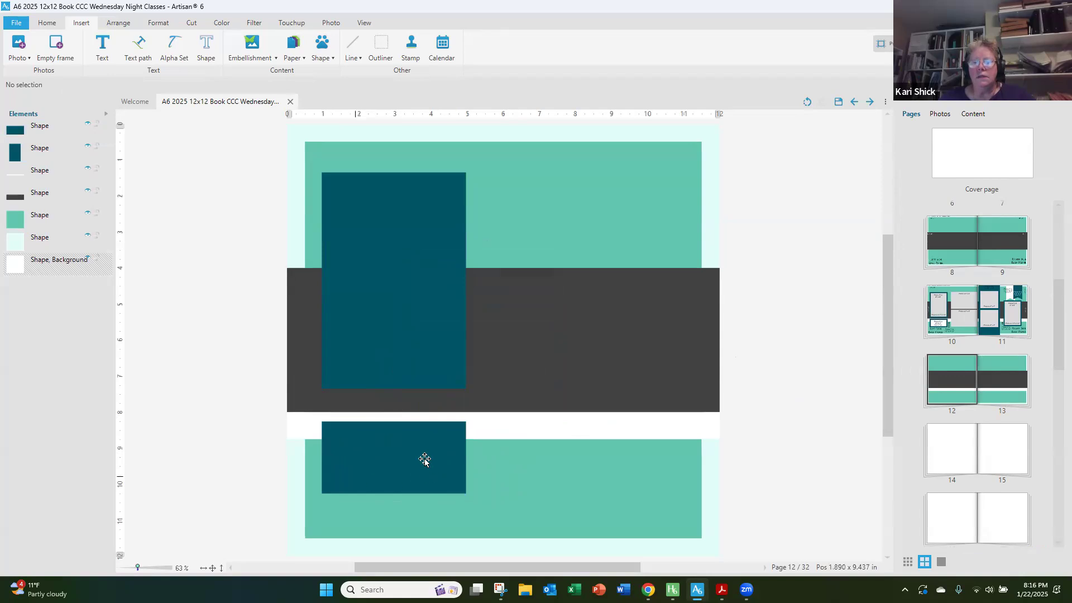
# - Insert a rectangle for the inner panel of the small teal piece, sized 3.5 inches wide by 1.5 inches high
pyautogui.click(327, 442)
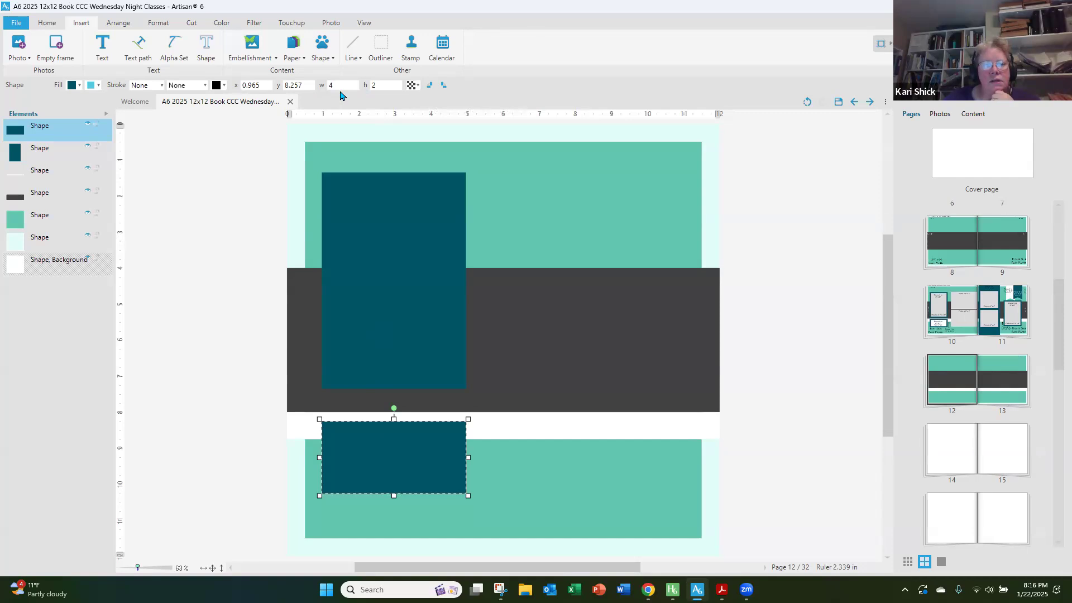
pyautogui.click(328, 56)
pyautogui.click(329, 71)
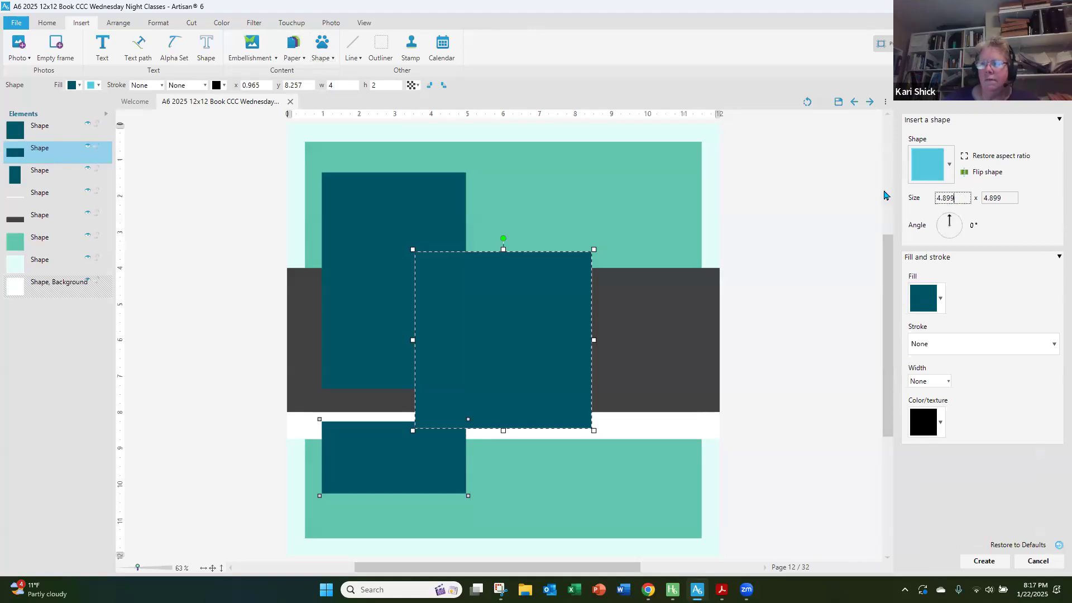
pyautogui.write('3.5')
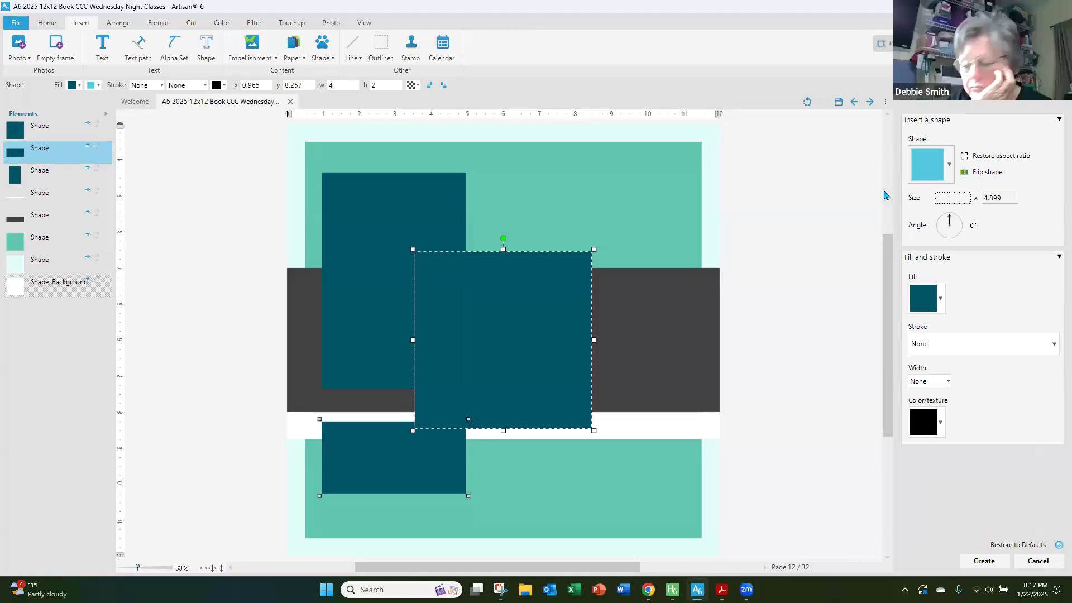
pyautogui.press('Tab')
pyautogui.write('1.5')
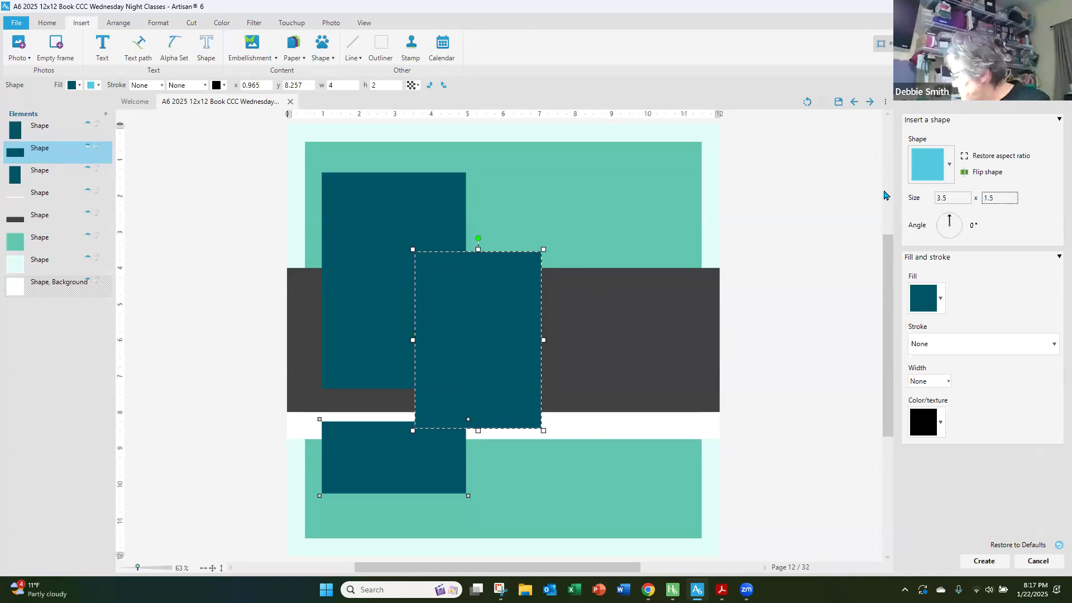
pyautogui.press('Tab')
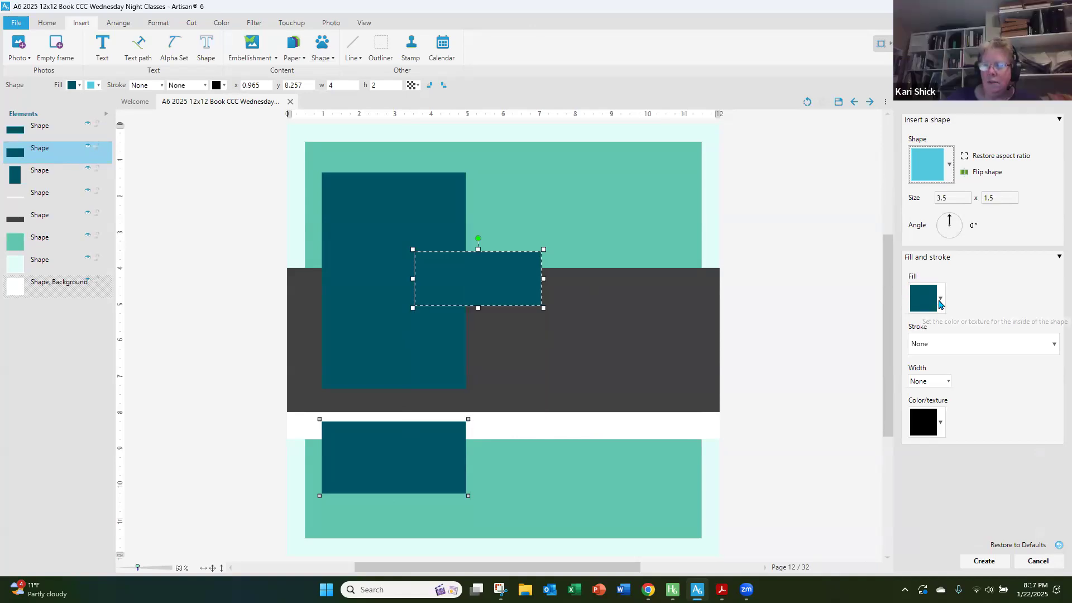
# - Fill the 3.5 × 1.5 inch inner rectangle with white and create it
pyautogui.click(938, 302)
pyautogui.click(943, 322)
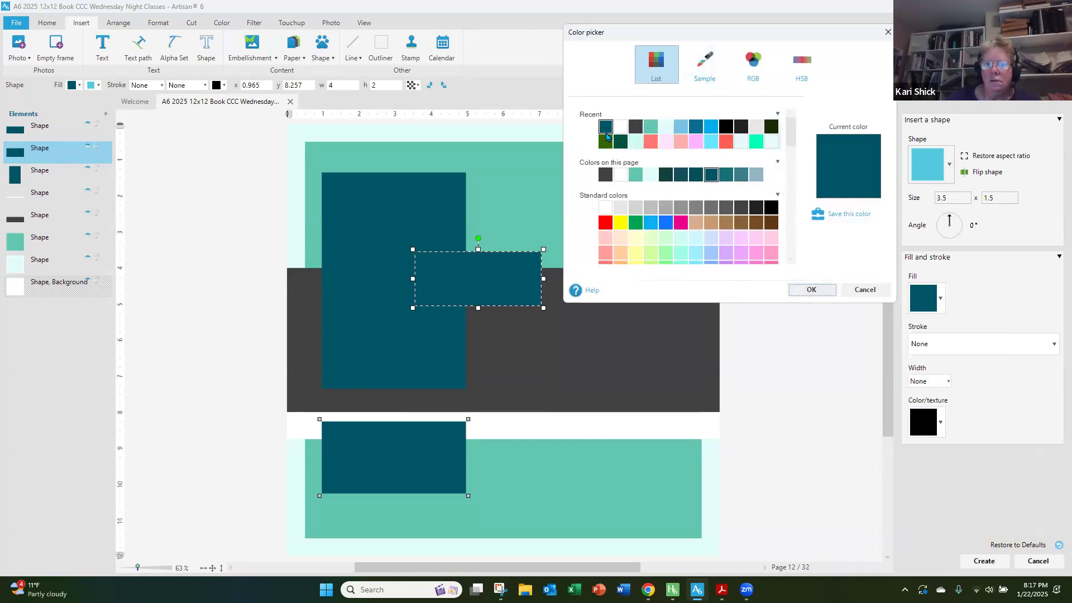
pyautogui.click(621, 126)
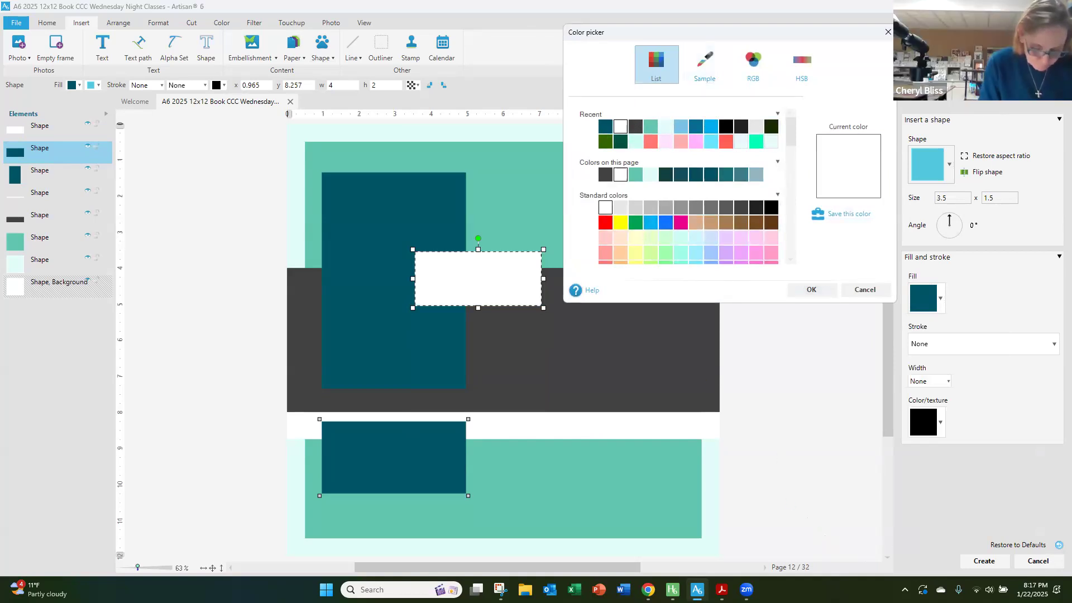
pyautogui.click(990, 564)
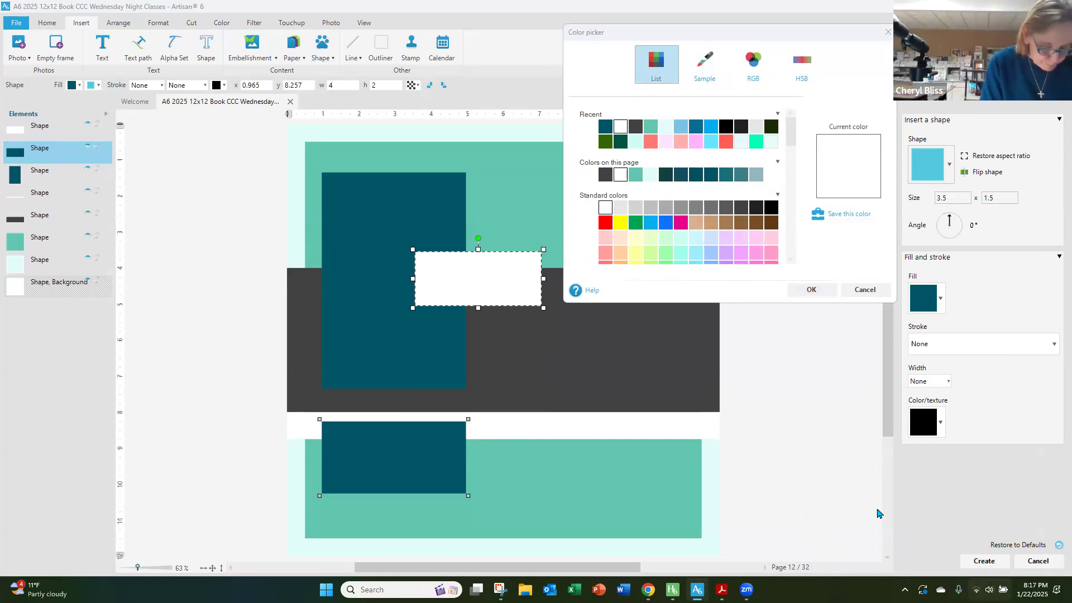
pyautogui.click(812, 289)
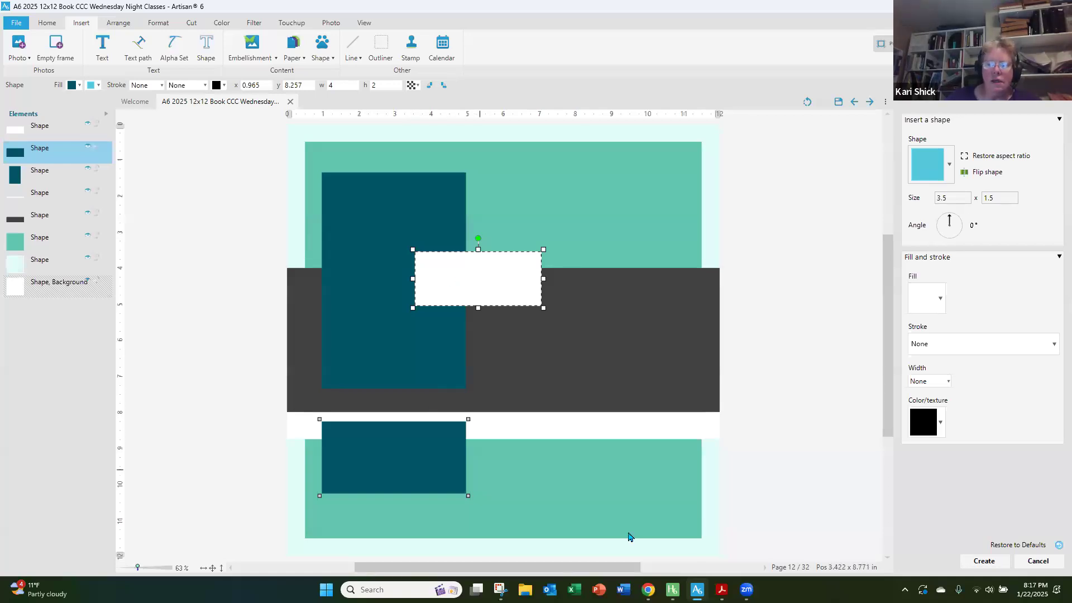
pyautogui.click(984, 561)
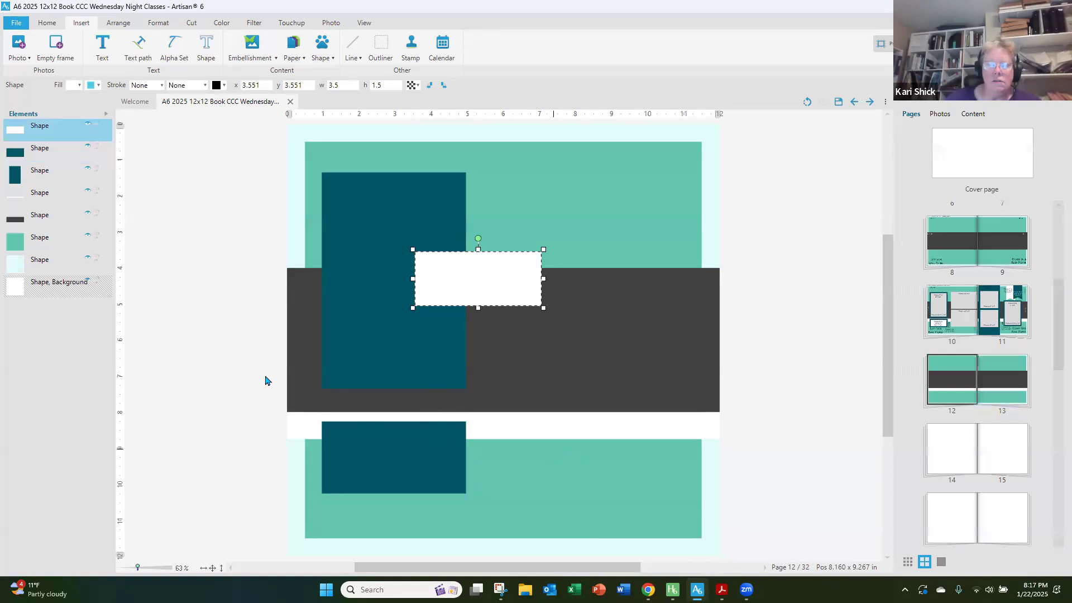
# - Center the white panel horizontally and vertically on the small 4 × 2 inch teal rectangle, then deselect both
pyautogui.keyDown('shift'); pyautogui.click(392, 433); pyautogui.keyUp('shift')
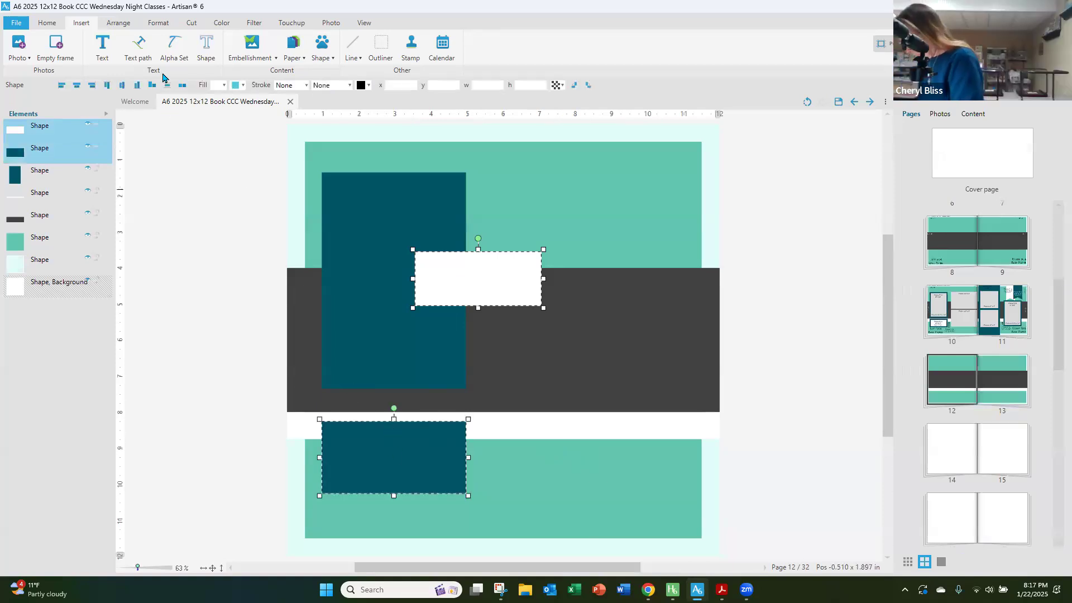
pyautogui.click(77, 87)
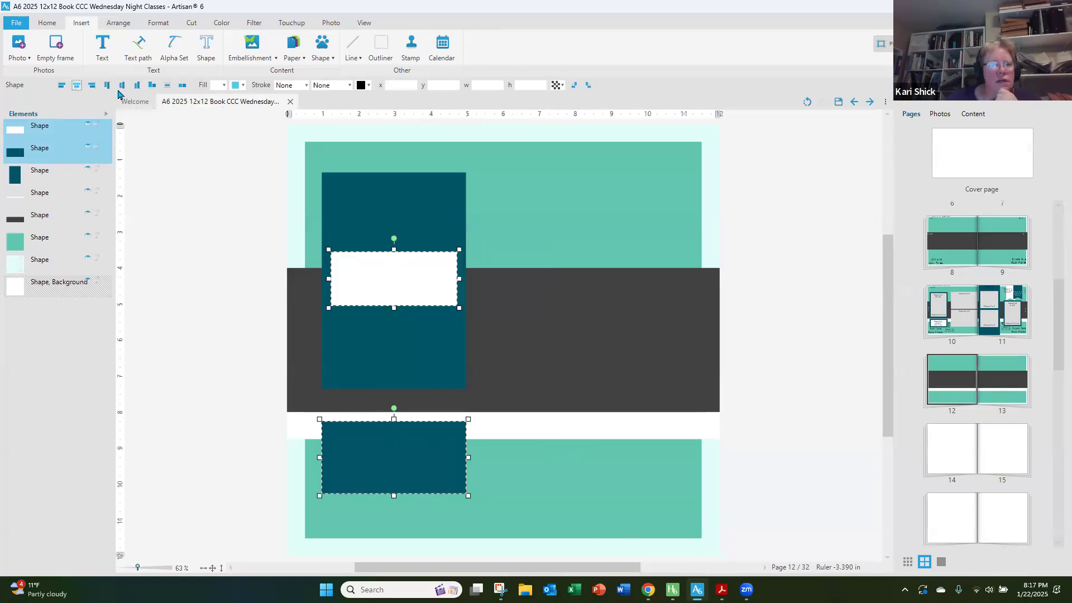
pyautogui.click(121, 86)
pyautogui.click(176, 222)
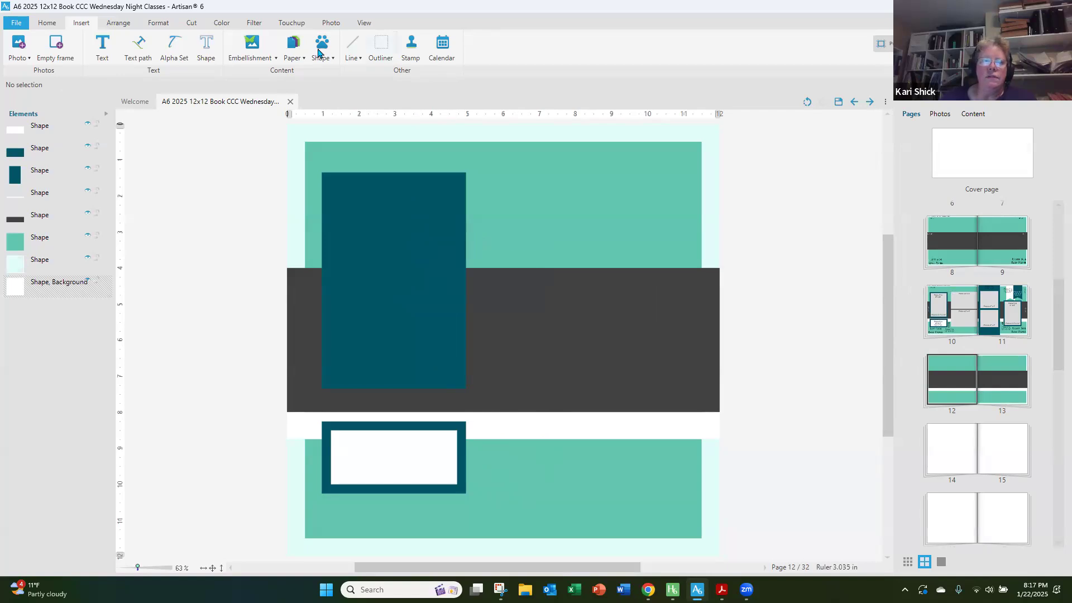
# - Insert an empty photo frame over the tall teal rectangle and size it 3.5 inches wide by 5.5 inches high
pyautogui.click(73, 56)
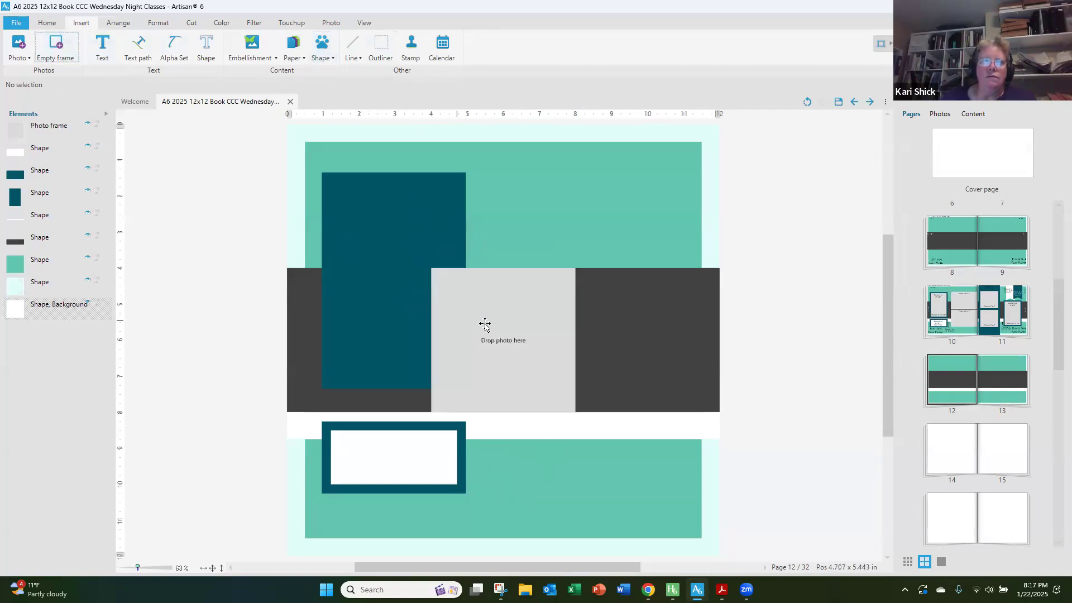
pyautogui.moveTo(489, 326); pyautogui.dragTo(373, 225)
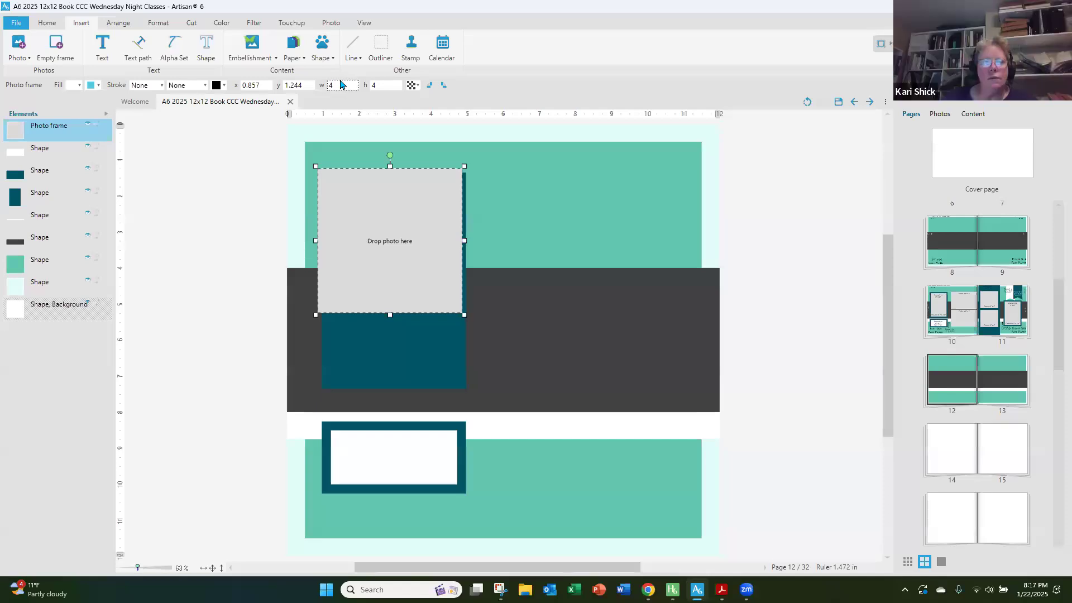
pyautogui.write('3.5')
pyautogui.press('Tab')
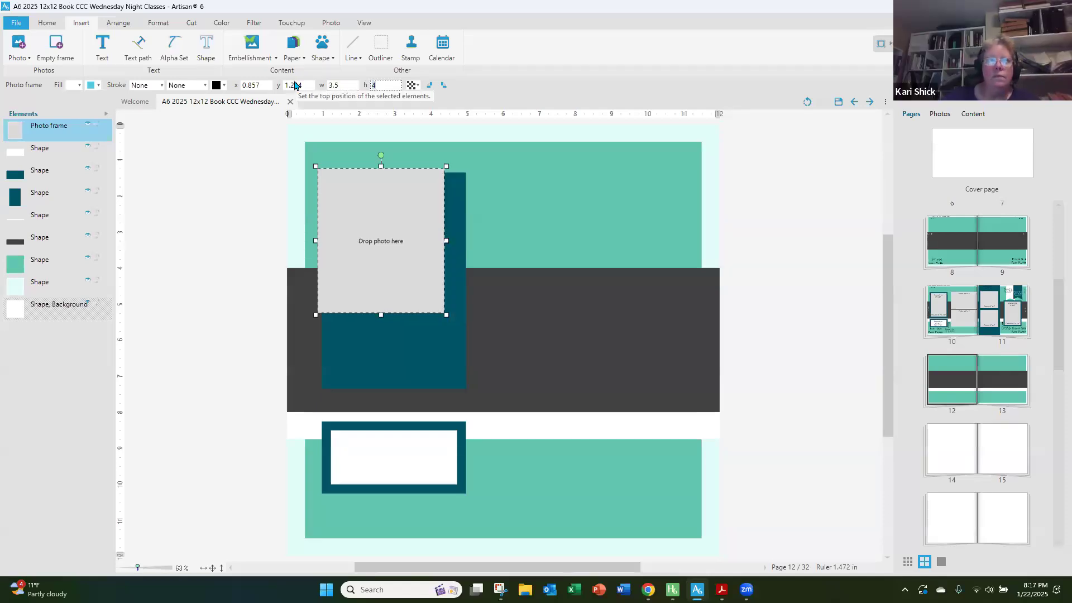
pyautogui.write('5.5')
pyautogui.press('Return')
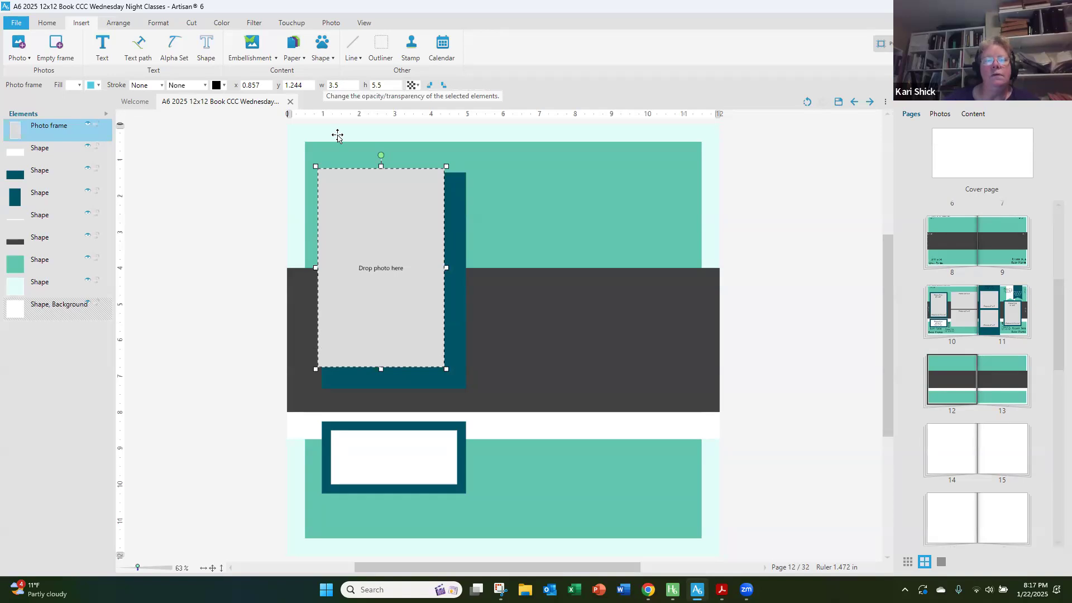
# - Center the 3.5 × 5.5 inch photo frame horizontally and vertically on the tall teal rectangle and deselect both
pyautogui.keyDown('shift'); pyautogui.click(465, 284); pyautogui.keyUp('shift')
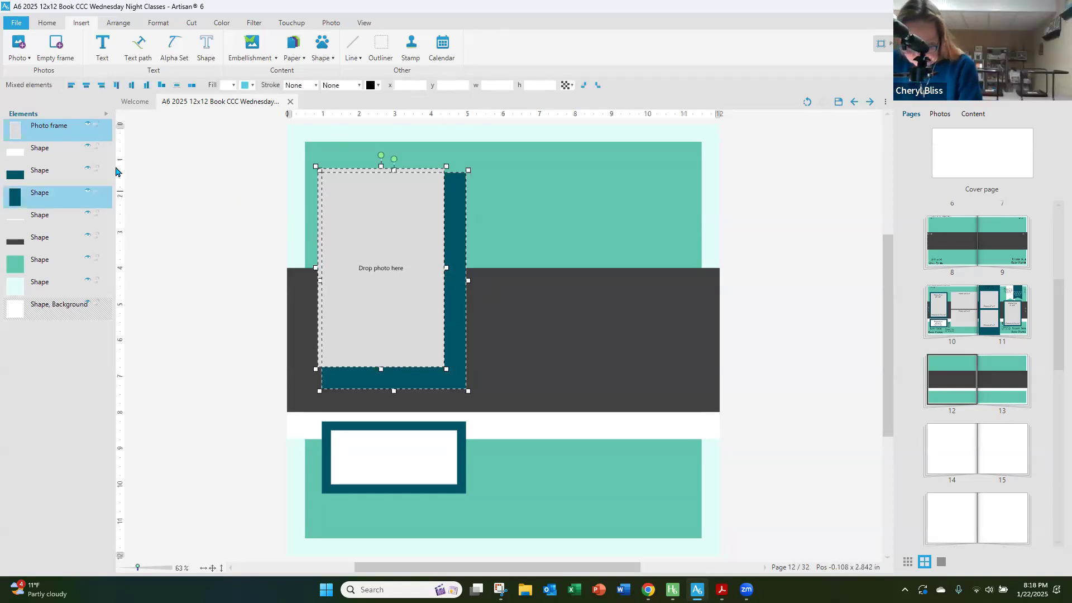
pyautogui.click(86, 84)
pyautogui.click(132, 85)
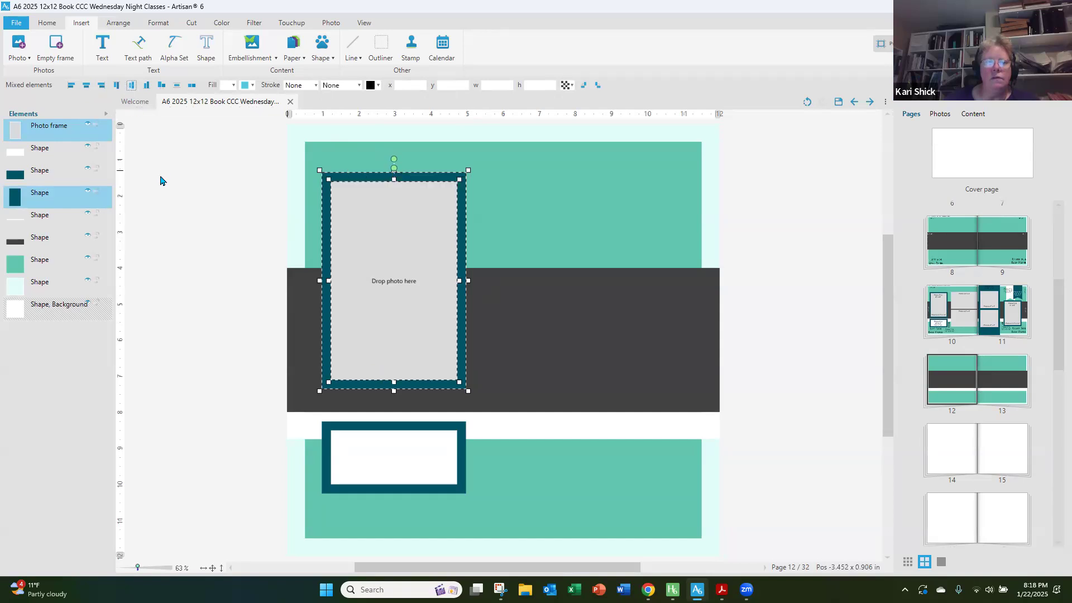
pyautogui.click(161, 177)
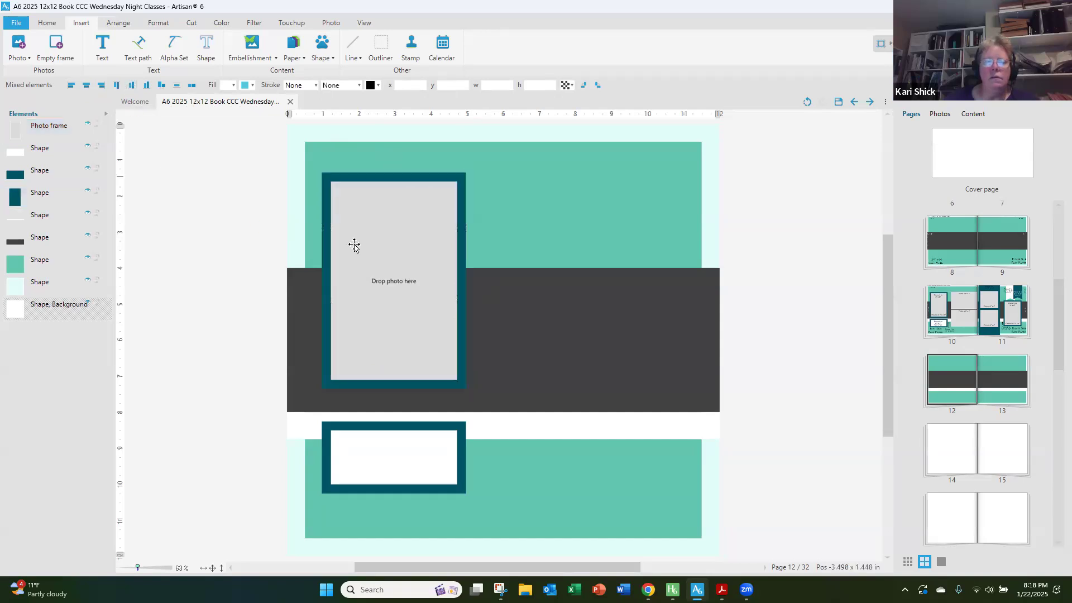
# - Insert another empty photo frame, make it 6 inches wide, and place it beside the tall mat at about x 5.239, y 1.74
pyautogui.click(56, 44)
pyautogui.click(481, 299)
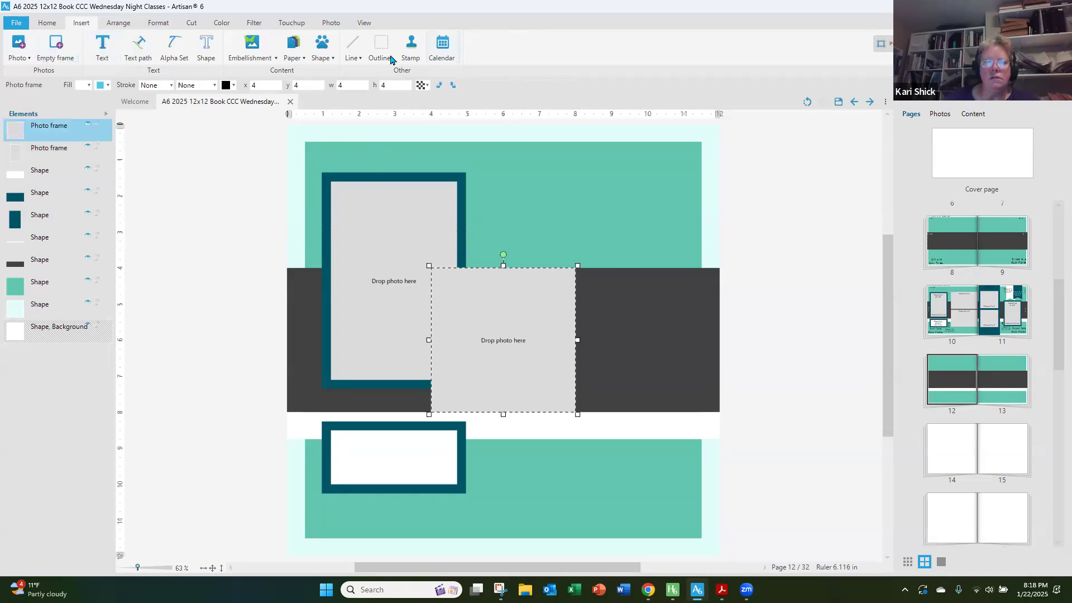
pyautogui.click(358, 88)
pyautogui.write('6')
pyautogui.press('Tab')
pyautogui.moveTo(510, 299); pyautogui.dragTo(556, 216)
# - Duplicate the 6 × 4 inch photo frame and align the copy directly below the original with a narrow gap
pyautogui.rightClick(556, 217)
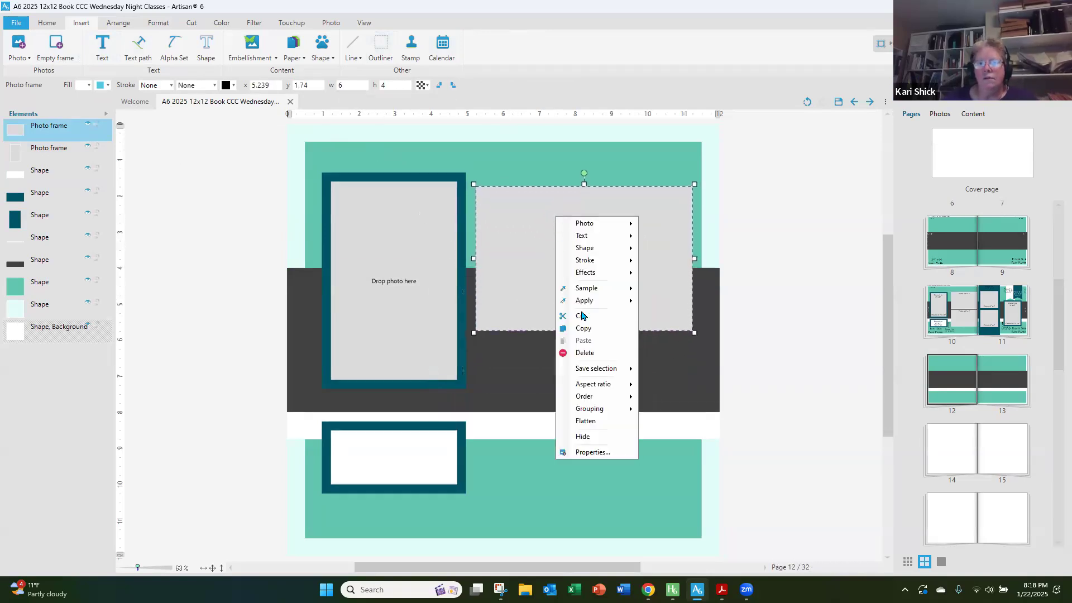
pyautogui.click(593, 329)
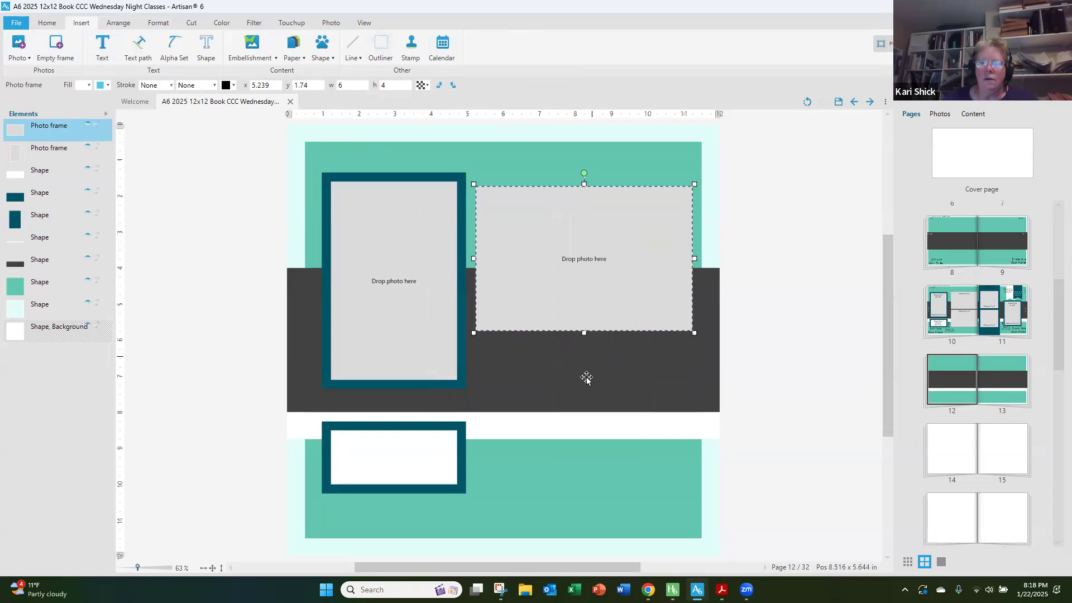
pyautogui.rightClick(587, 334)
pyautogui.click(613, 457)
pyautogui.moveTo(569, 383); pyautogui.dragTo(651, 458)
pyautogui.click(781, 509)
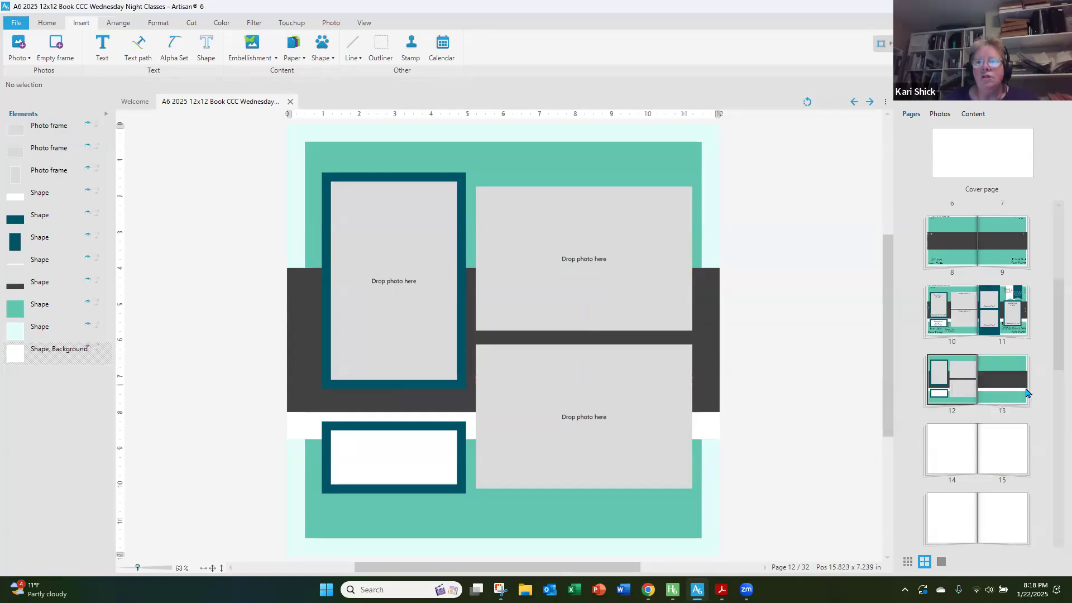
# - Open page 13 and check the right-side piece dimensions in the layout guide PDF
pyautogui.click(993, 385)
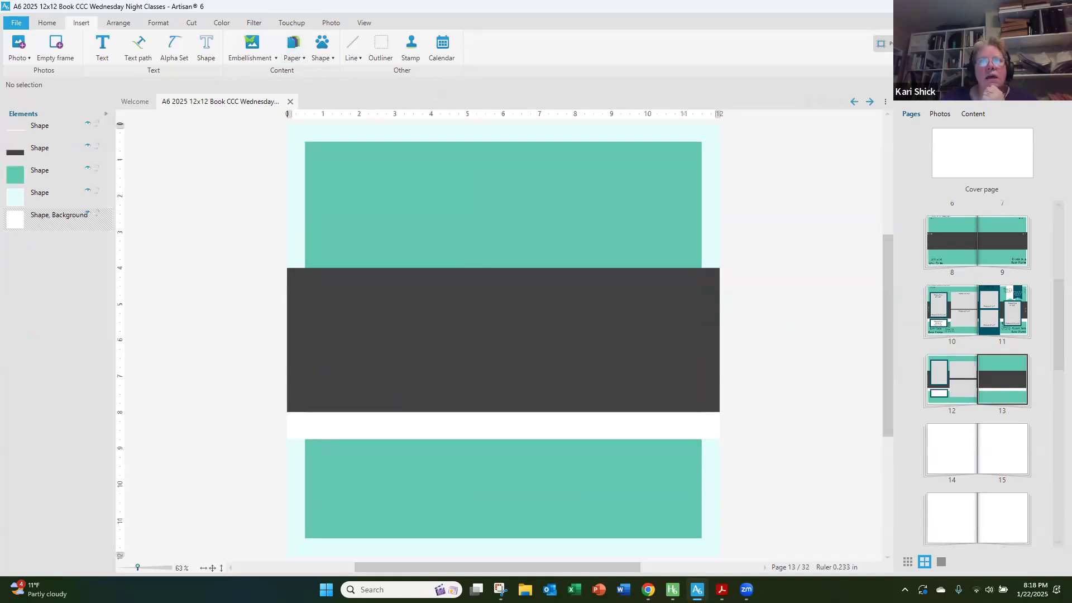
pyautogui.hotkey('alt', 'Tab')
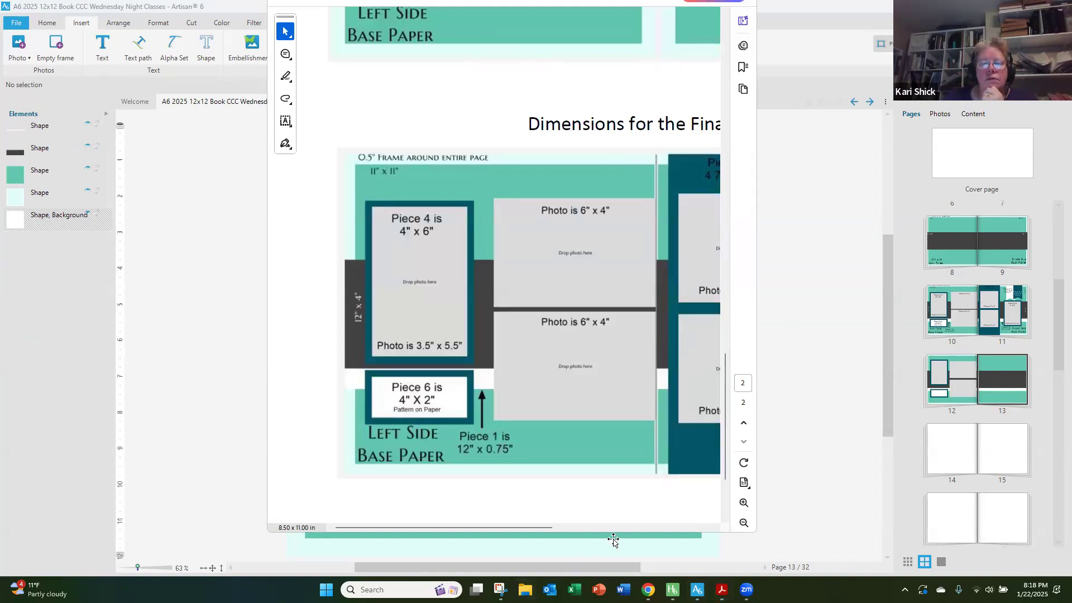
pyautogui.click(650, 528)
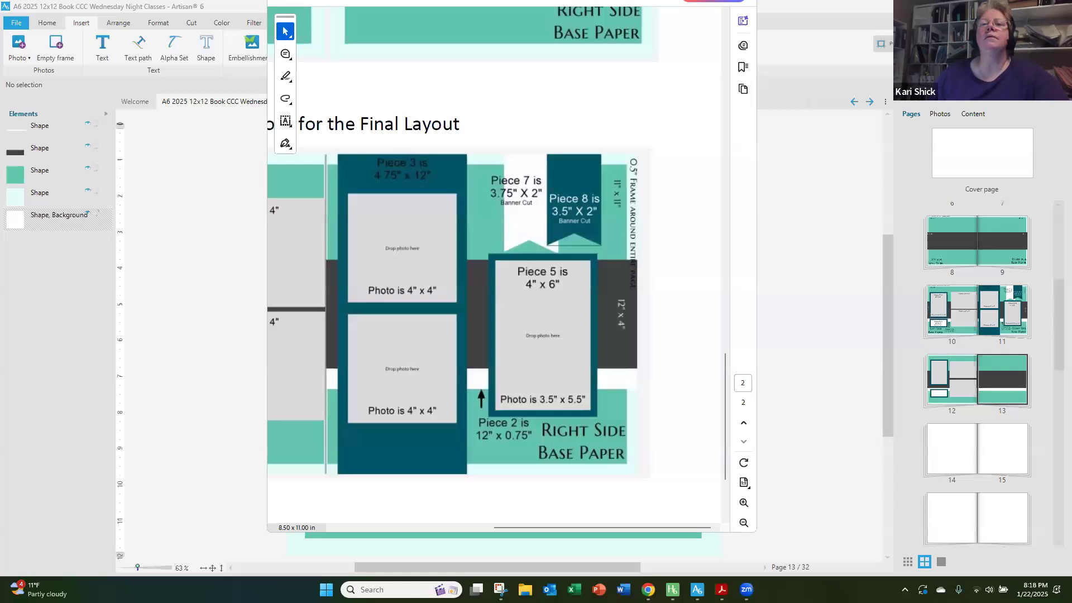
pyautogui.click(792, 206)
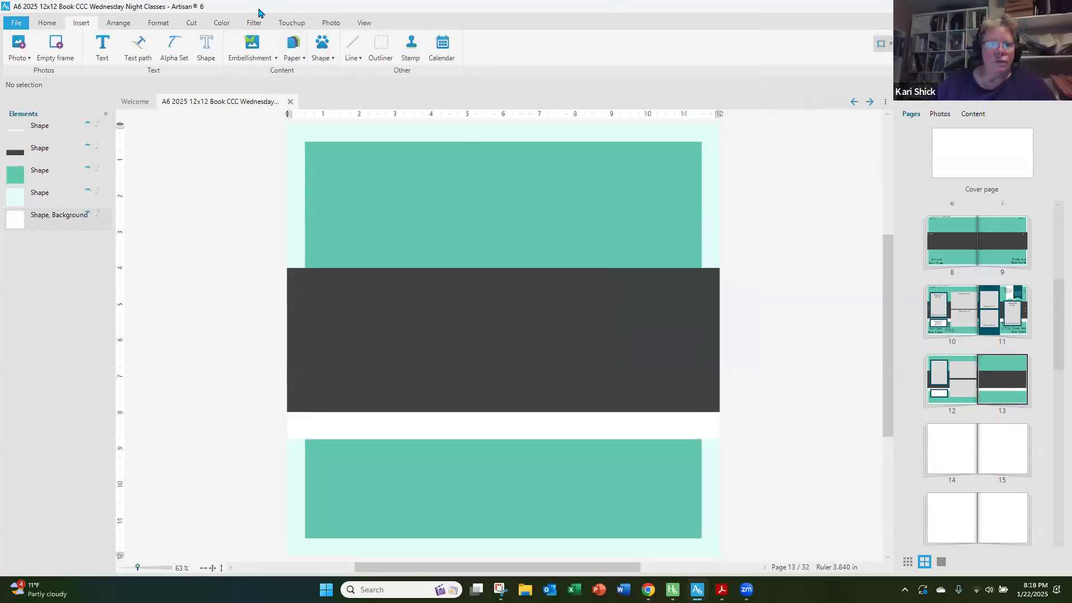
# - Insert a rectangle on page 13, sized 4.75 inches wide by 12 inches high
pyautogui.click(334, 51)
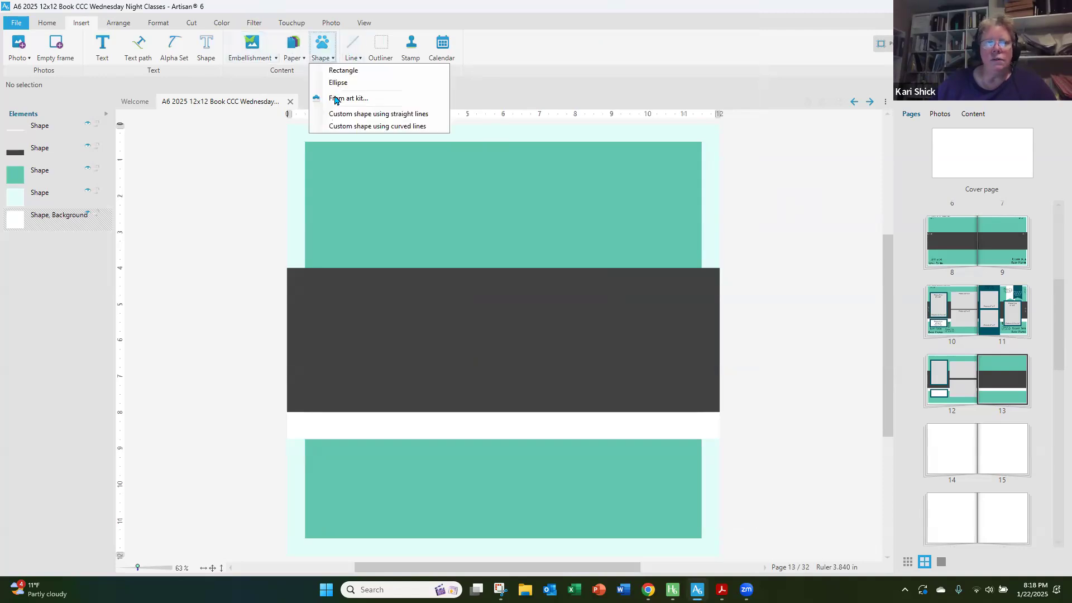
pyautogui.click(351, 73)
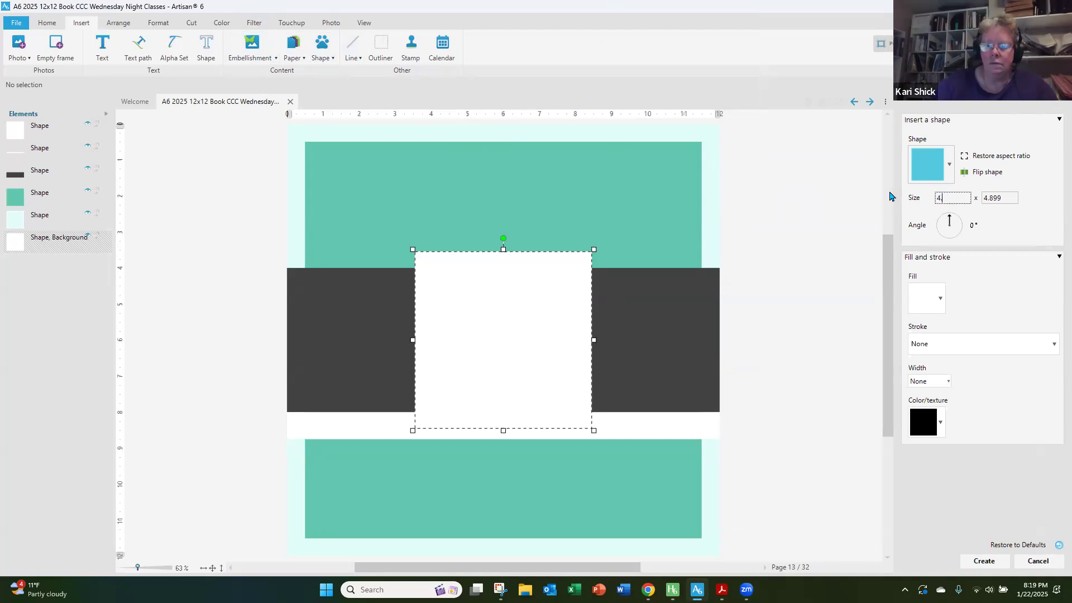
pyautogui.press('Tab')
pyautogui.write('12')
pyautogui.press('Tab')
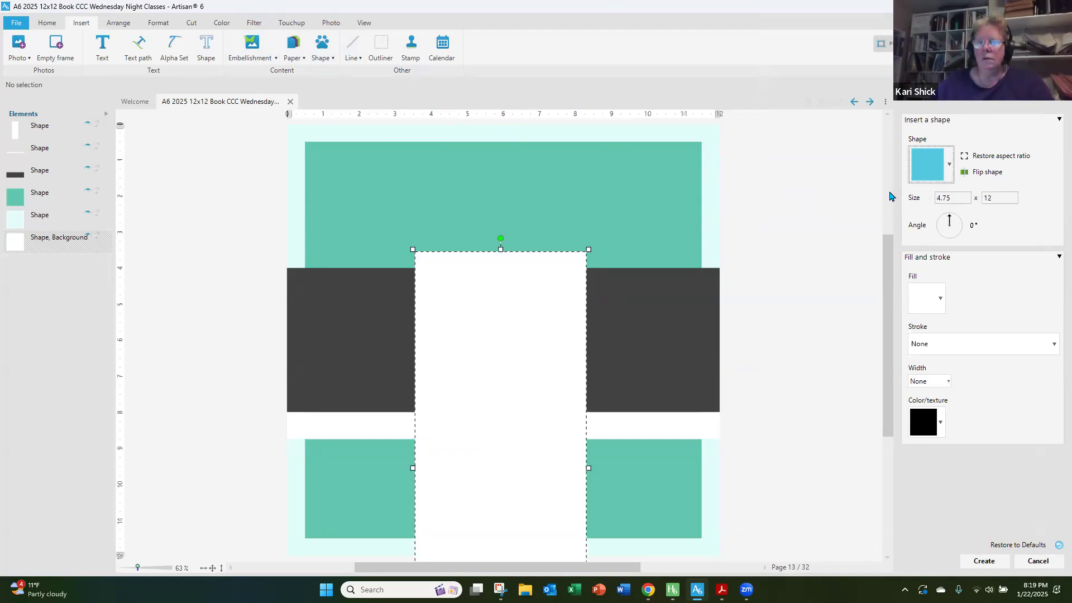
# - Fill the 4.75 × 12 inch rectangle with dark teal and create it
pyautogui.click(942, 300)
pyautogui.click(927, 324)
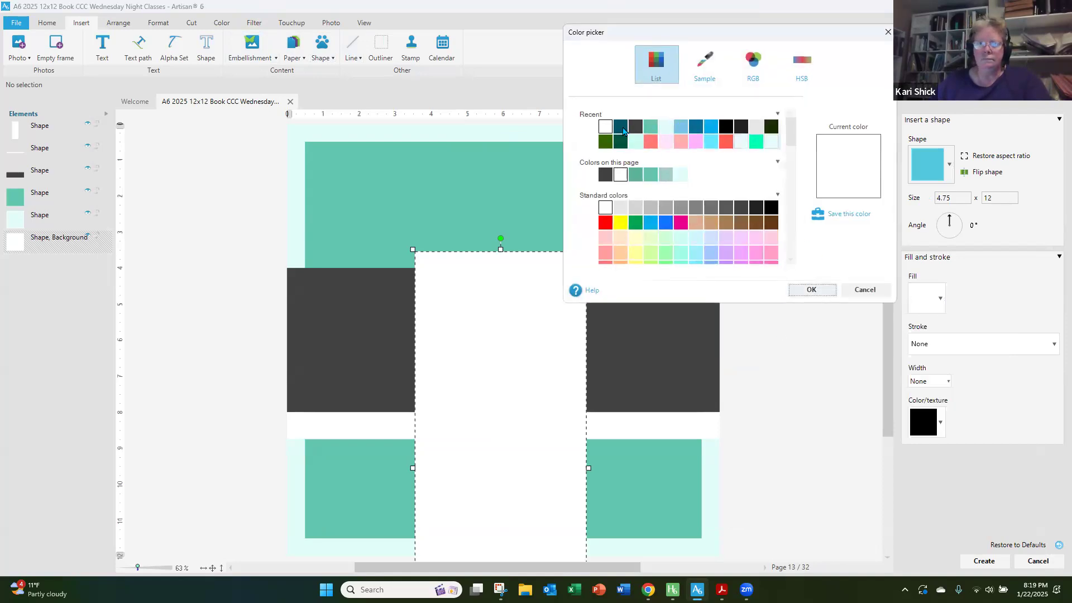
pyautogui.click(621, 128)
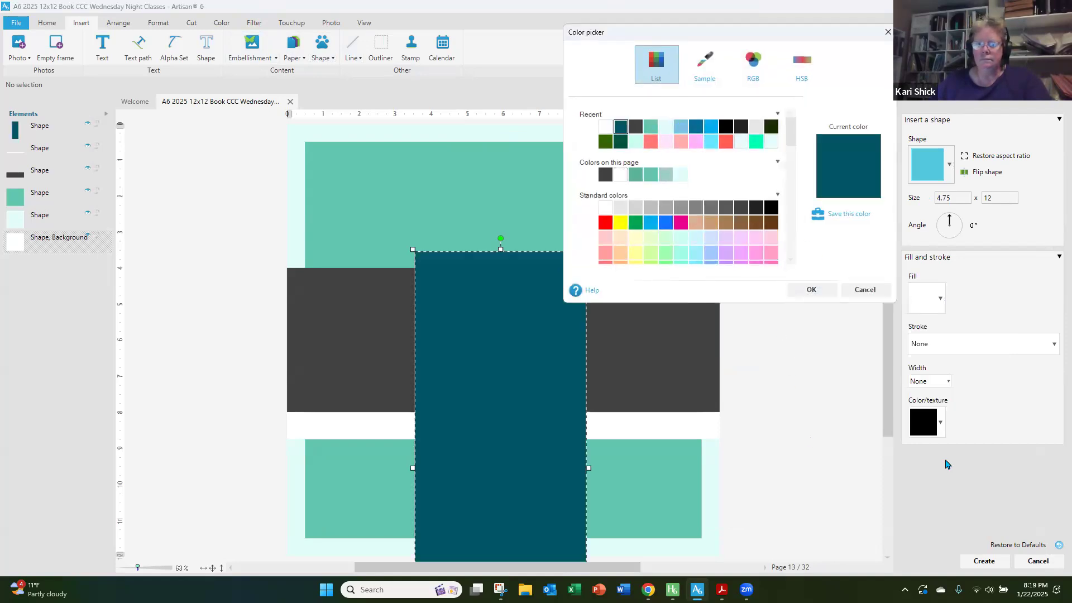
pyautogui.click(811, 289)
pyautogui.click(971, 560)
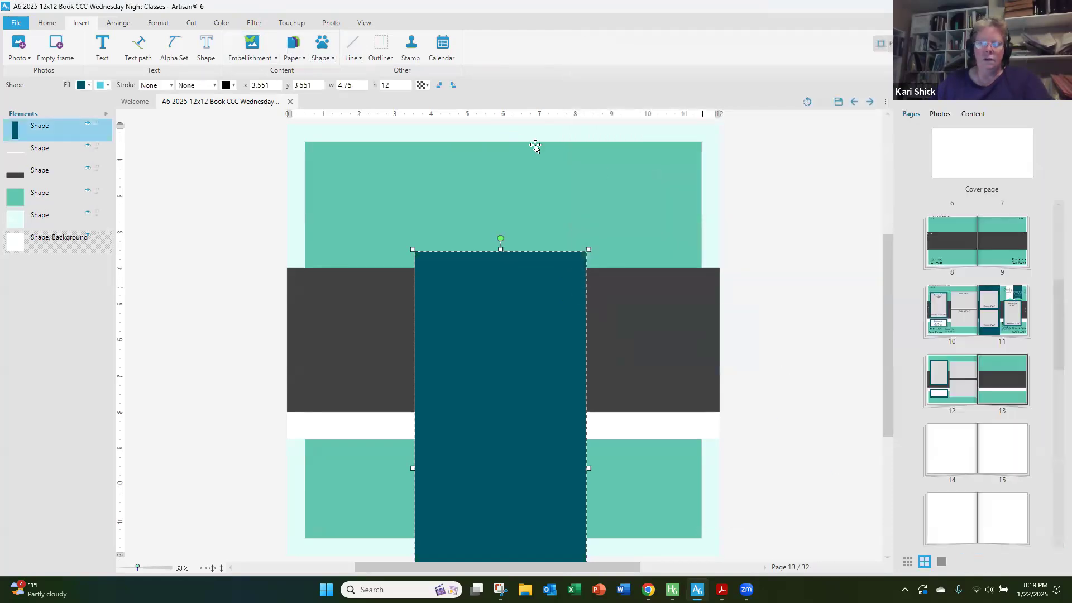
# - Place the teal strip at about x 1.306, y 0, and compare it with the layout guide PDF
pyautogui.moveTo(491, 280); pyautogui.dragTo(409, 150)
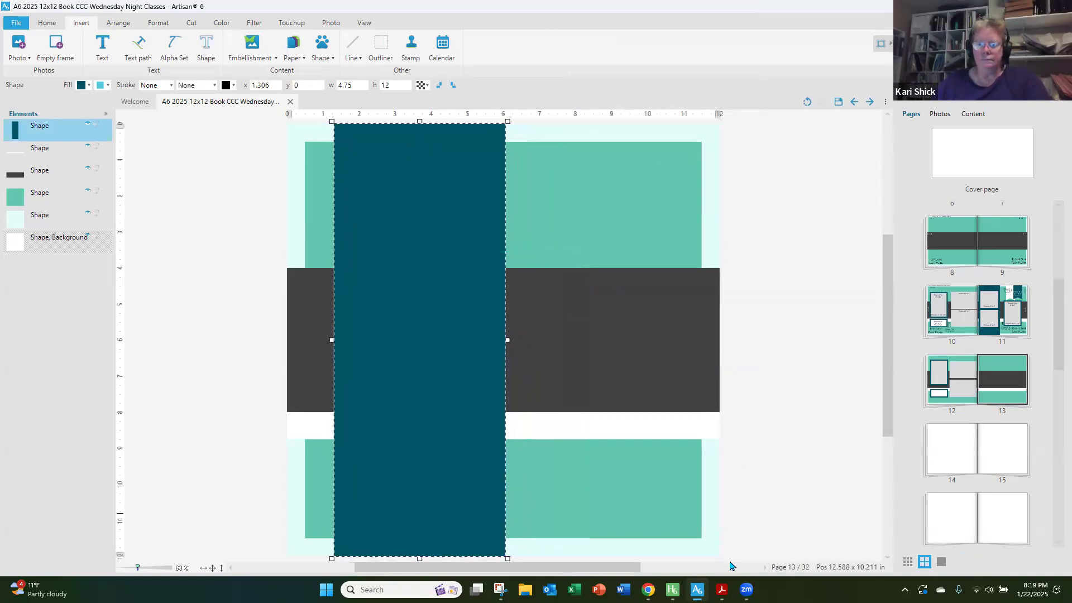
pyautogui.click(723, 589)
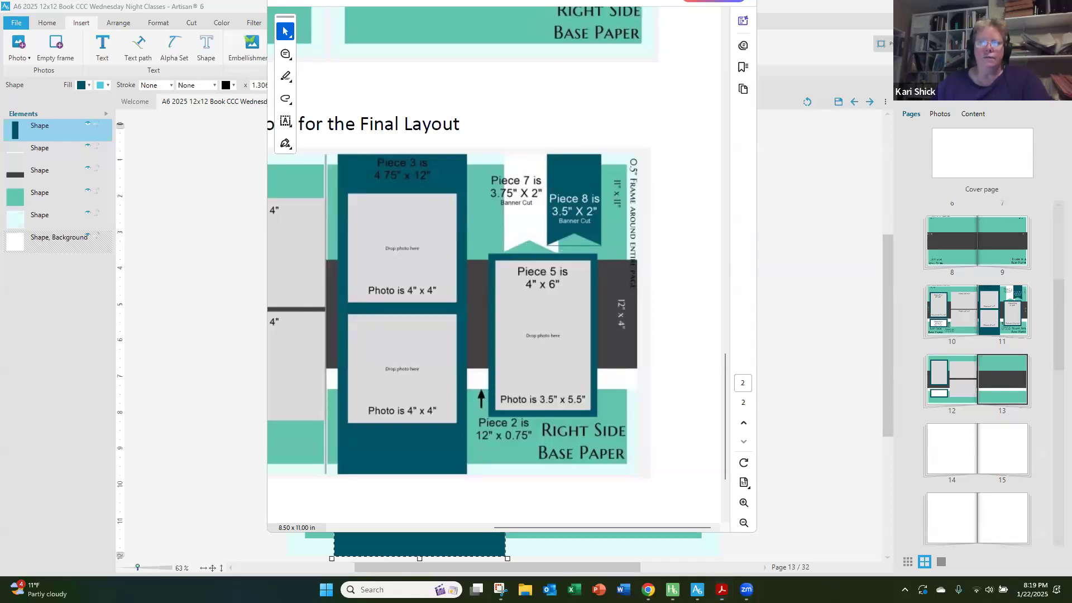
pyautogui.click(821, 484)
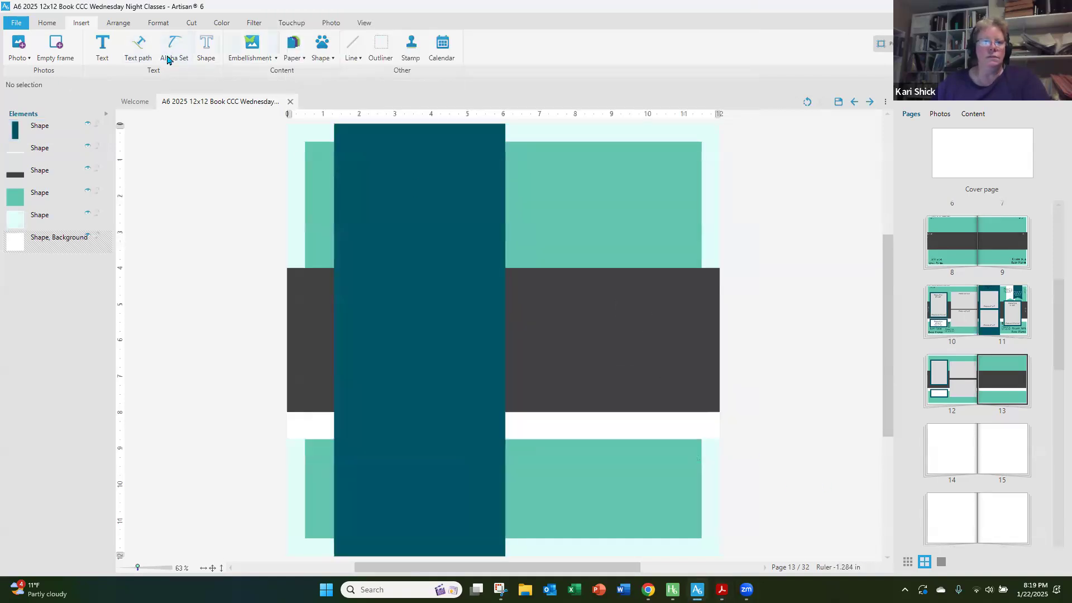
# - Place two 4 × 4 inch empty photo frames stacked on the teal strip, the upper one at about x 1.681, y 1.445
pyautogui.click(56, 44)
pyautogui.moveTo(485, 330); pyautogui.dragTo(401, 235)
pyautogui.moveTo(471, 375); pyautogui.dragTo(409, 442)
pyautogui.moveTo(400, 292); pyautogui.dragTo(403, 305)
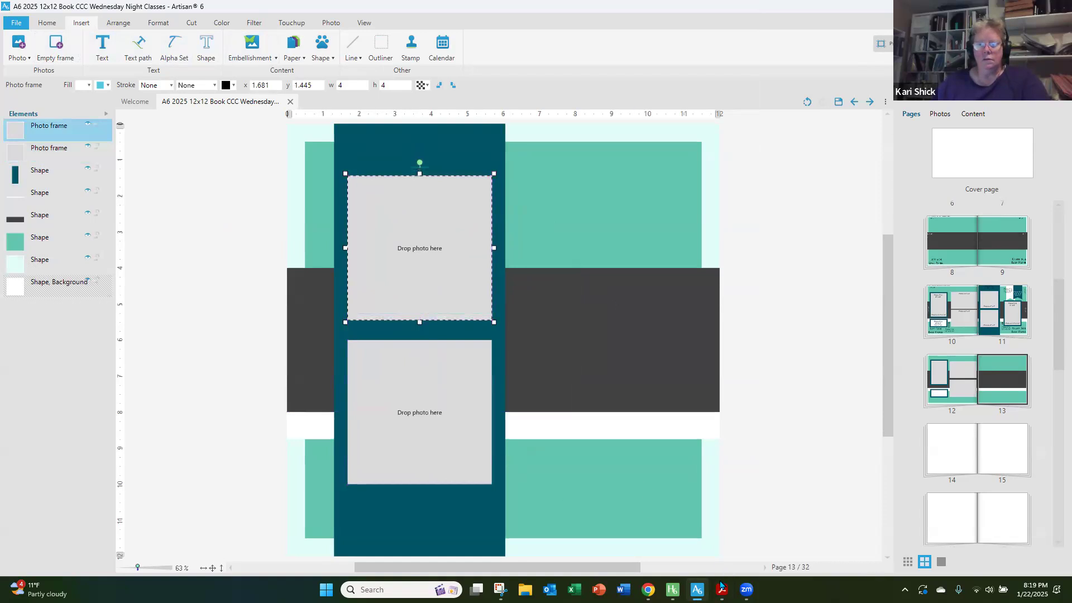
# - Insert a dark teal rectangle on page 13, sized 4 inches wide by 6 inches high
pyautogui.click(323, 53)
pyautogui.click(337, 70)
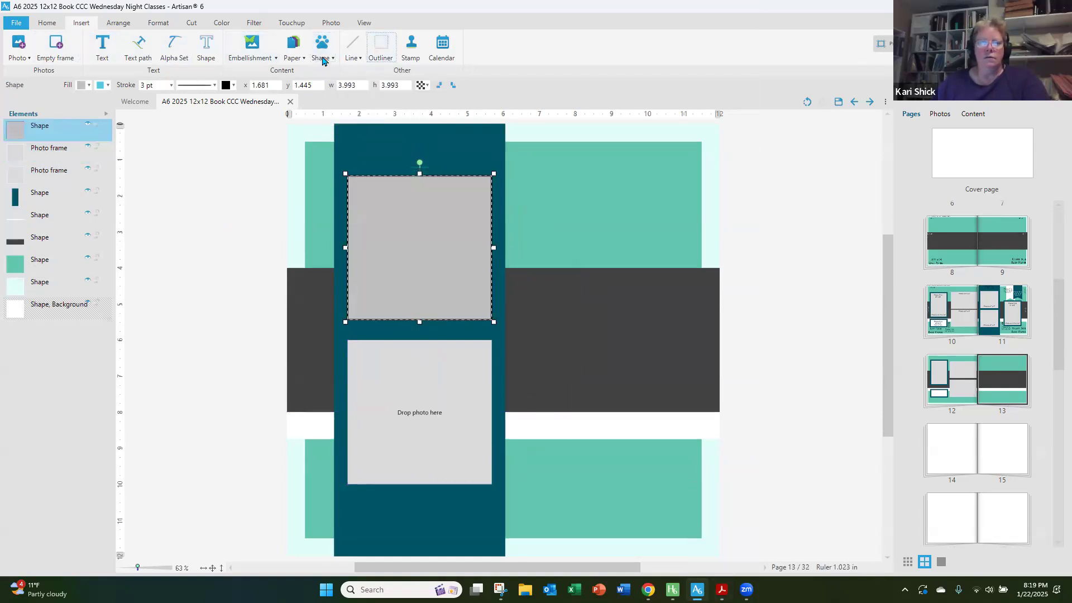
pyautogui.click(322, 56)
pyautogui.click(336, 71)
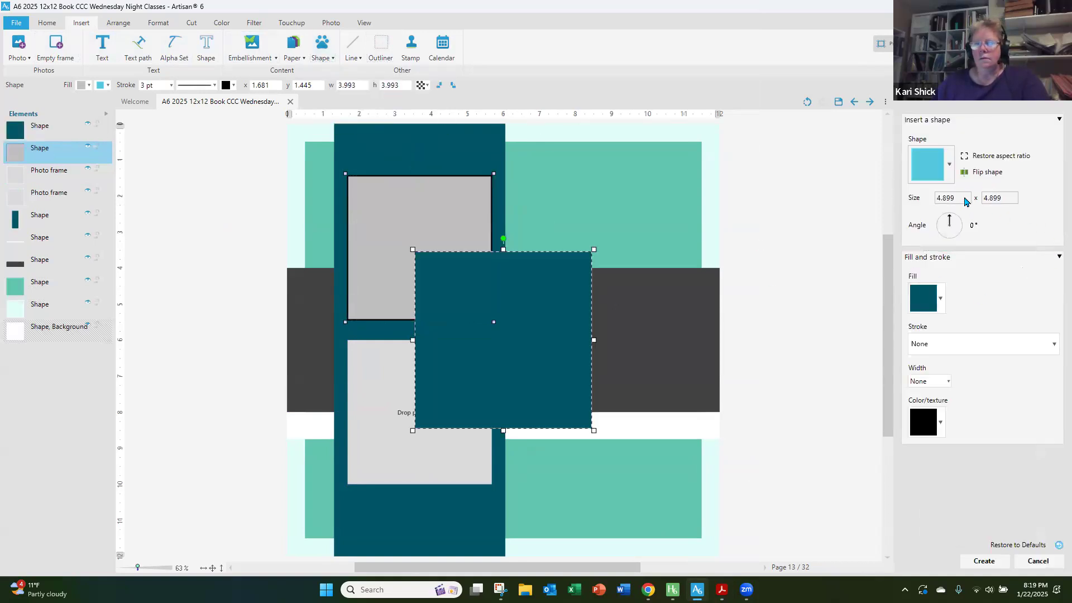
pyautogui.write('4')
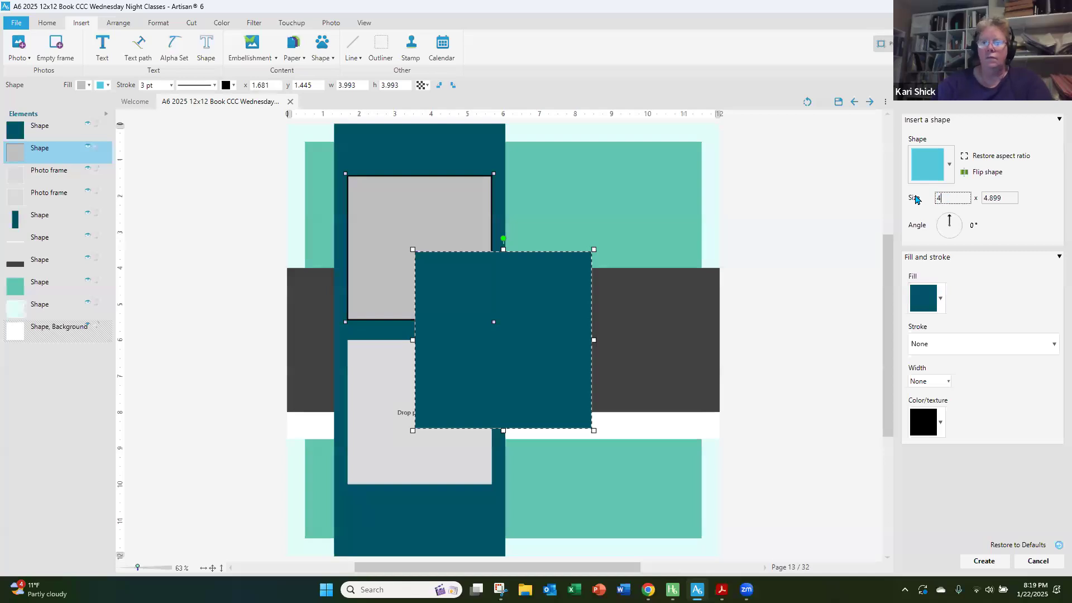
pyautogui.press('Tab')
pyautogui.write('6')
pyautogui.press('Tab')
pyautogui.click(985, 562)
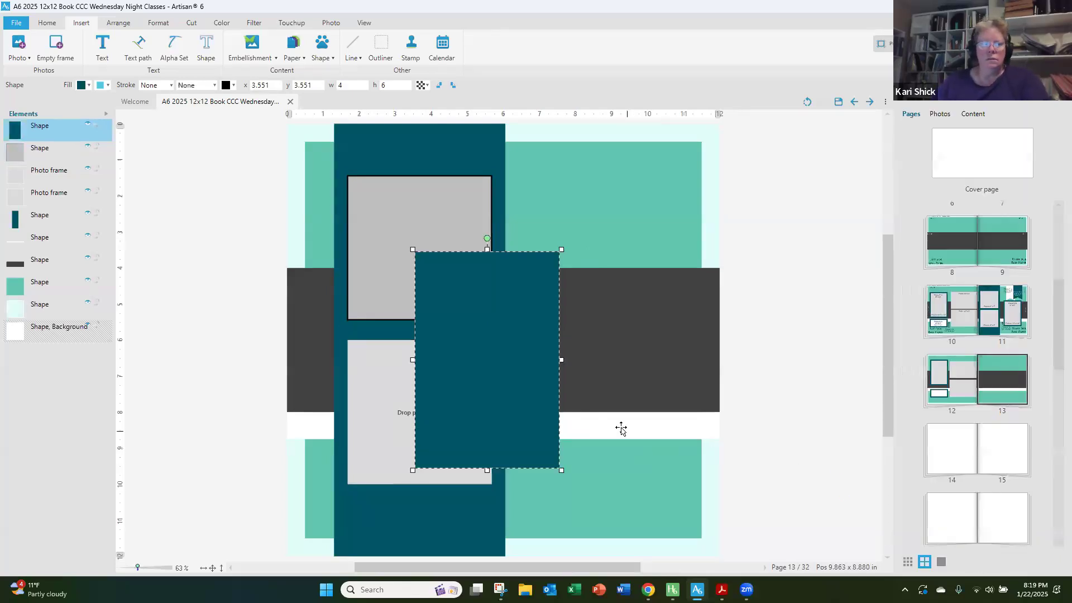
# - Place the 4 × 6 inch teal mat at about x 6.724, y 2.445, and delete the stray grey outlined shape covering the upper photo frame
pyautogui.moveTo(545, 403); pyautogui.dragTo(660, 363)
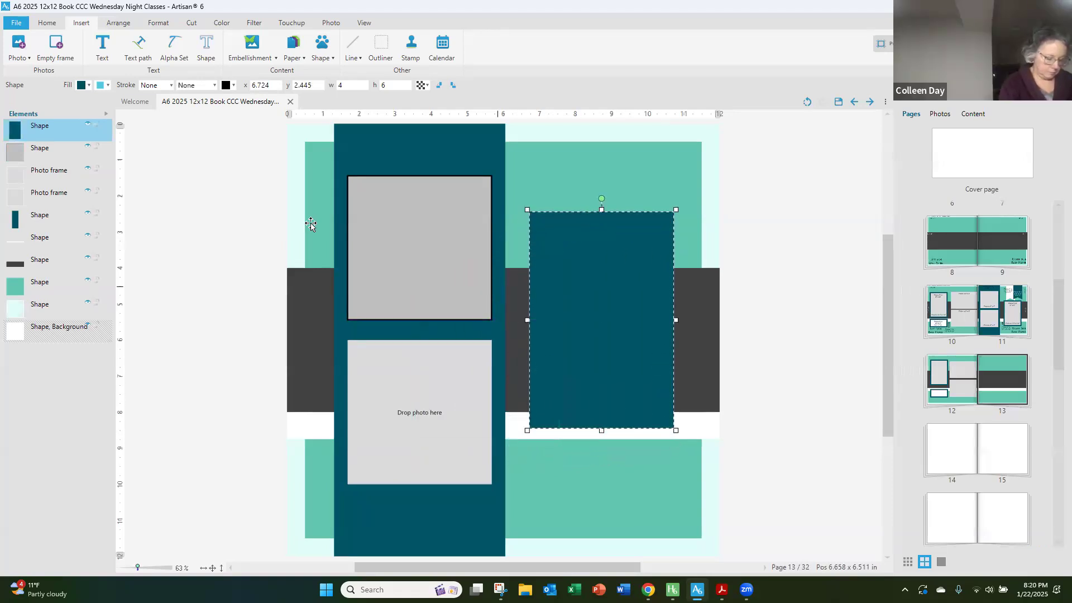
pyautogui.click(63, 146)
pyautogui.press('Delete')
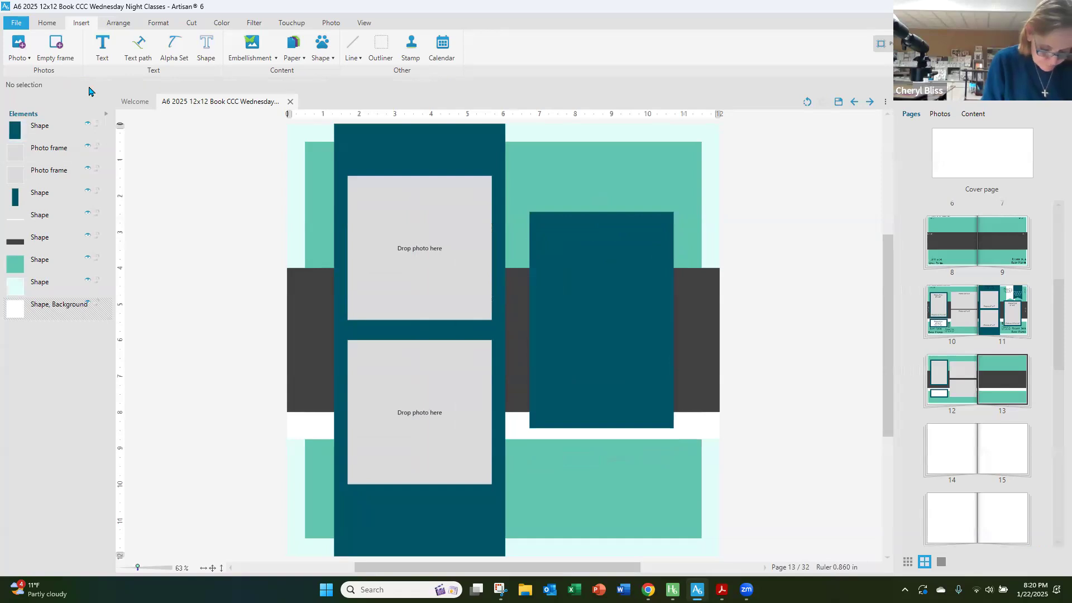
# - Add an empty photo frame and size it 3.5 inches wide by 5.5 inches high
pyautogui.click(60, 53)
pyautogui.click(468, 302)
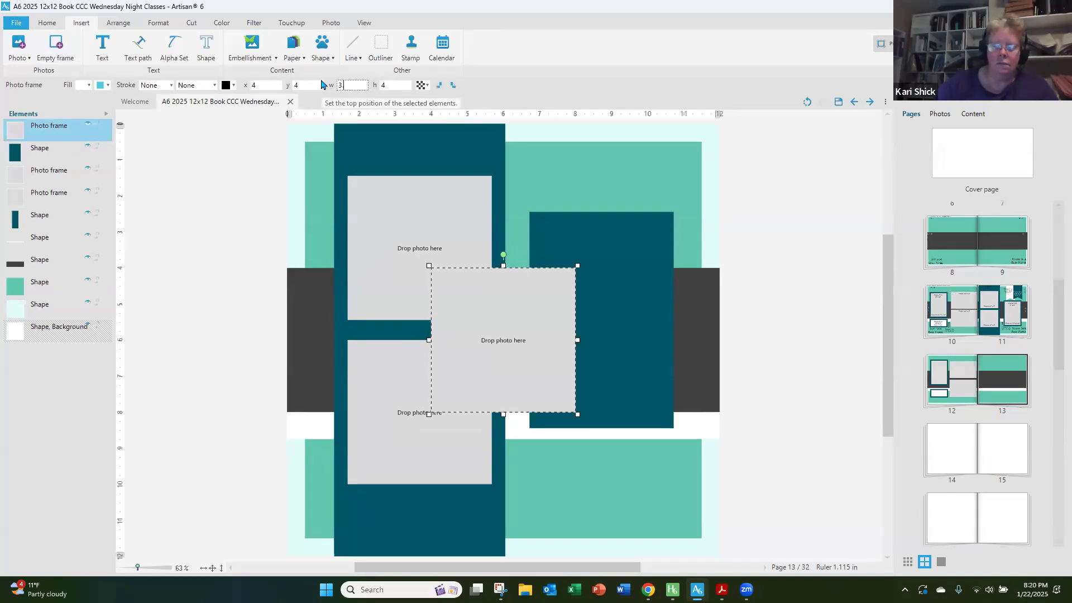
pyautogui.press('Tab')
pyautogui.write('0.5')
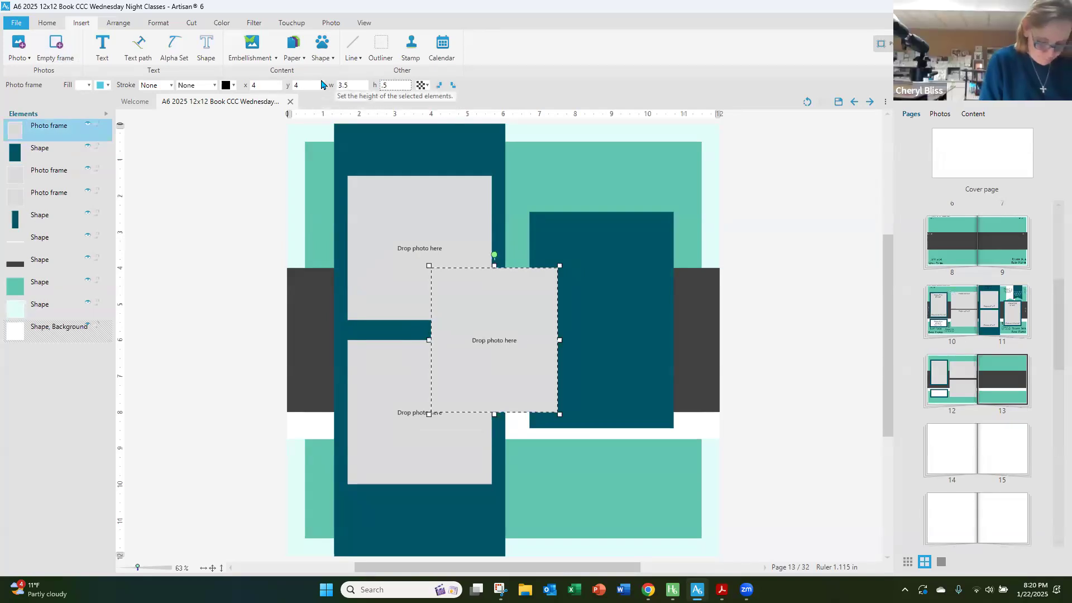
pyautogui.press('Tab')
pyautogui.moveTo(400, 86); pyautogui.dragTo(365, 84)
pyautogui.write('5.5')
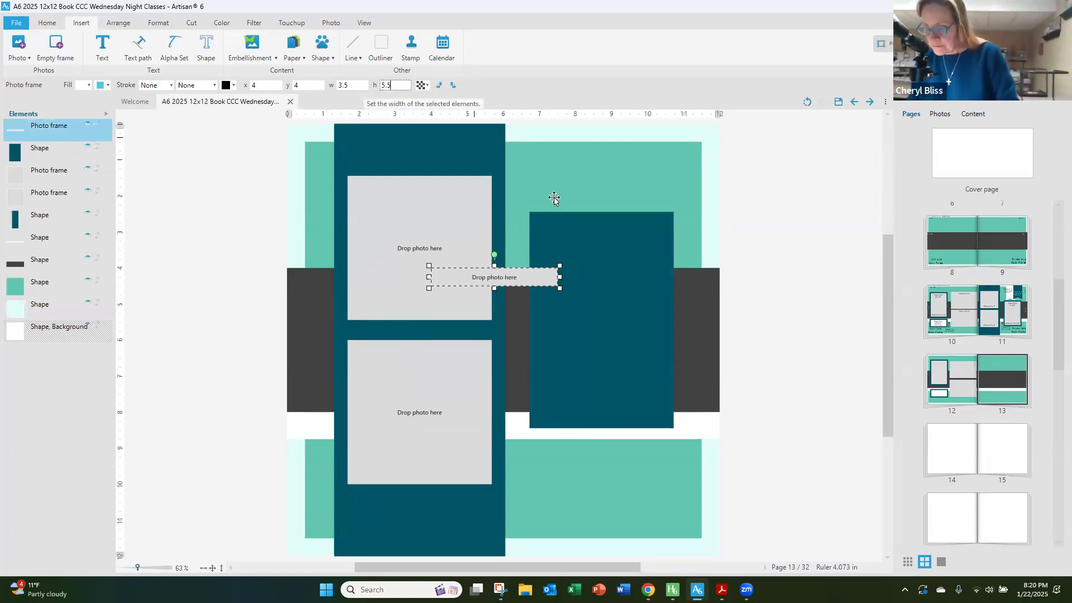
pyautogui.press('Return')
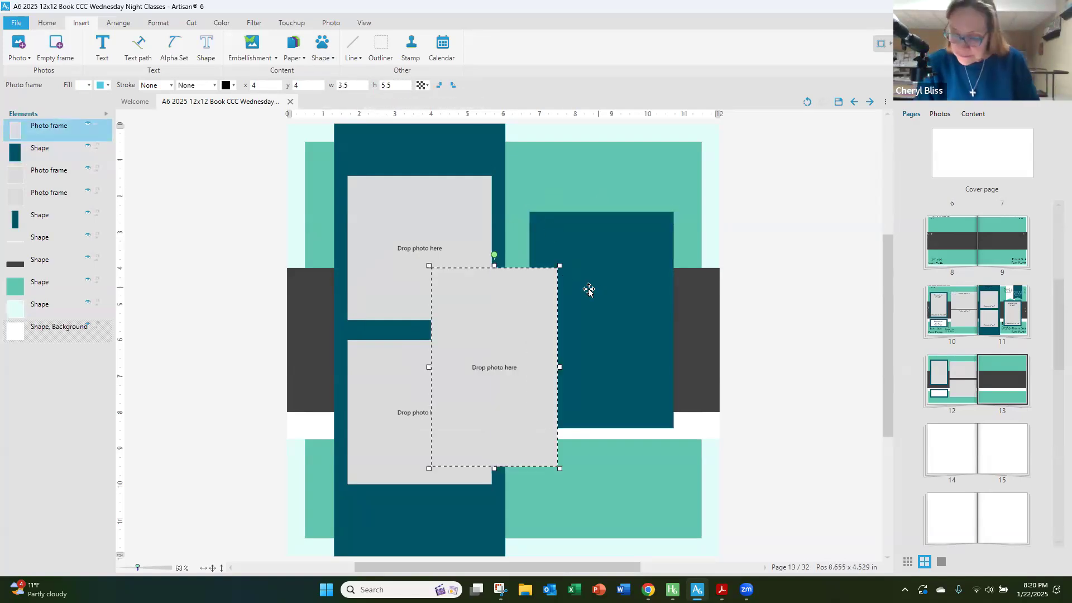
# - Centre the 3.5 × 5.5 inch photo frame horizontally and vertically on the 4 × 6 inch teal mat
pyautogui.keyDown('shift'); pyautogui.click(589, 289); pyautogui.keyUp('shift')
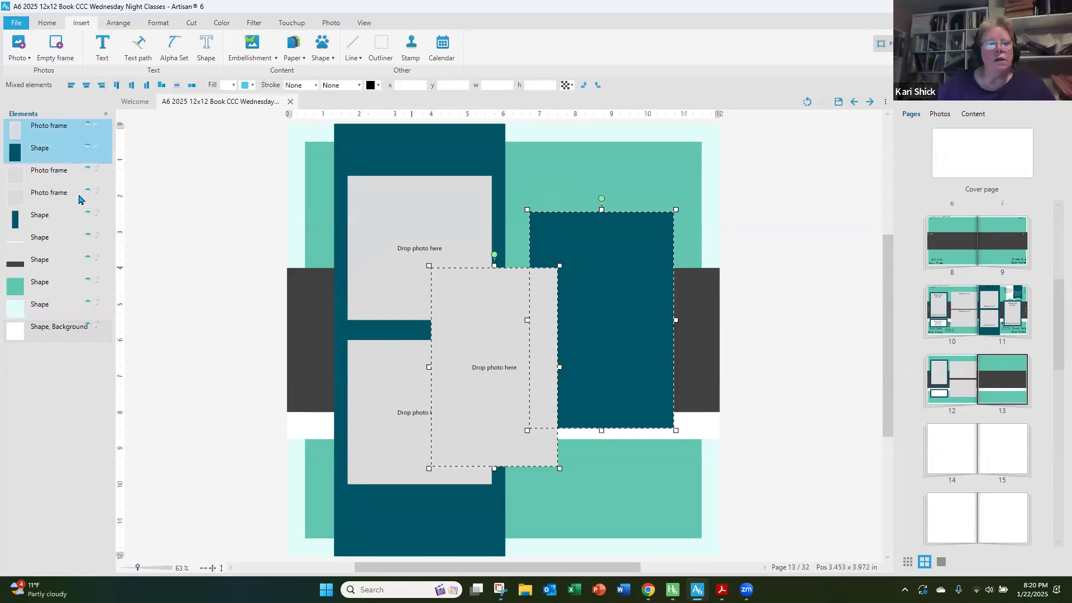
pyautogui.click(90, 86)
pyautogui.click(133, 86)
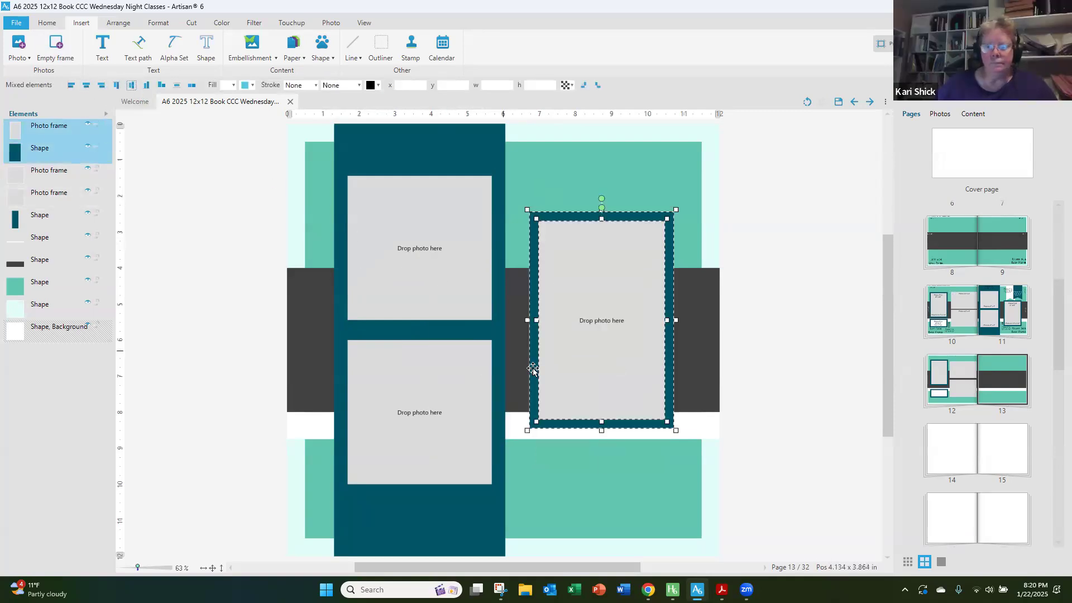
# - Check the final layout dimensions in the guide PDF for the banner pieces above the mat, and return to the Artisan book
pyautogui.click(722, 590)
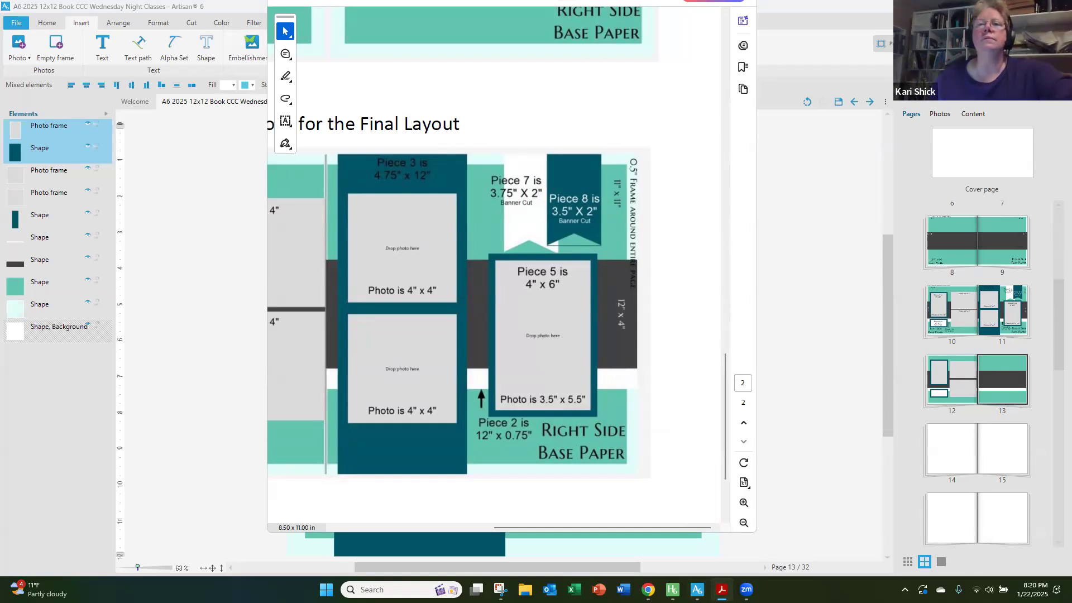
pyautogui.scroll(-3, 458, 313)
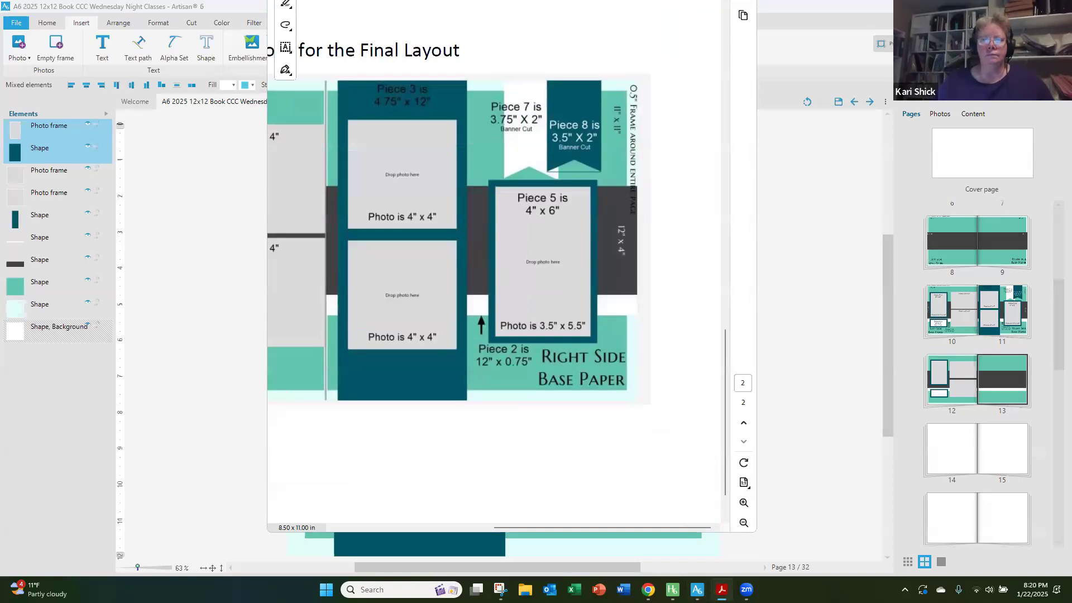
pyautogui.moveTo(588, 0); pyautogui.dragTo(558, 82)
pyautogui.click(686, 82)
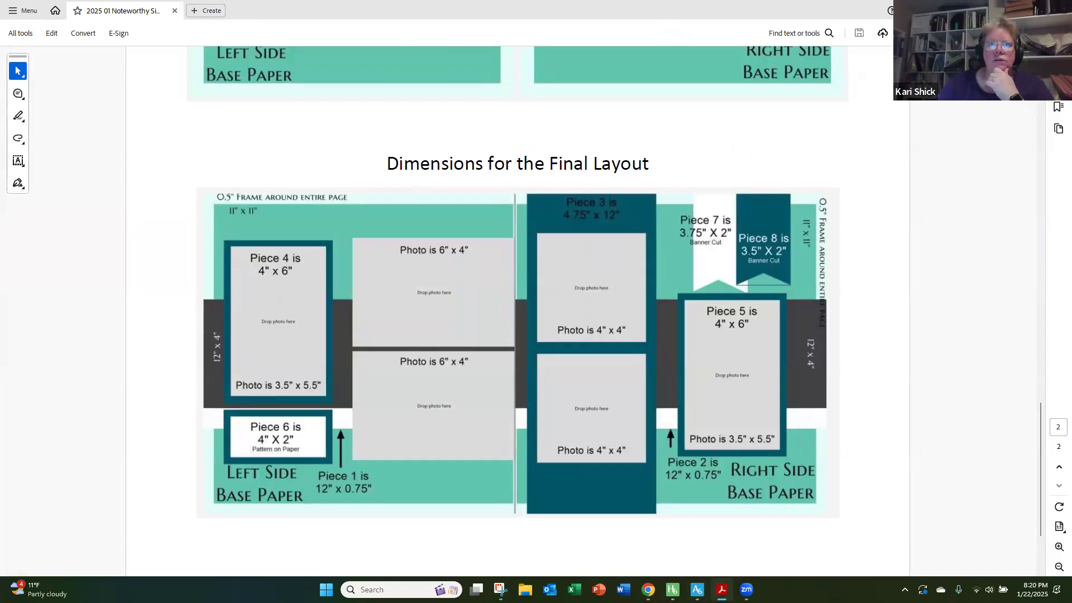
pyautogui.hotkey('alt', 'Tab')
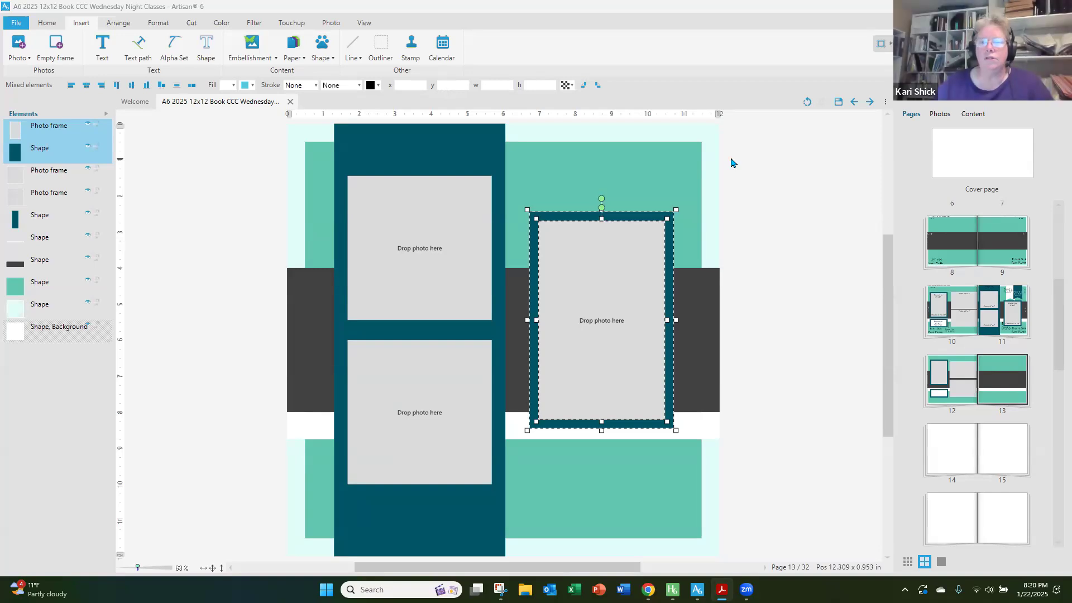
pyautogui.scroll(1, 733, 163)
pyautogui.click(723, 182)
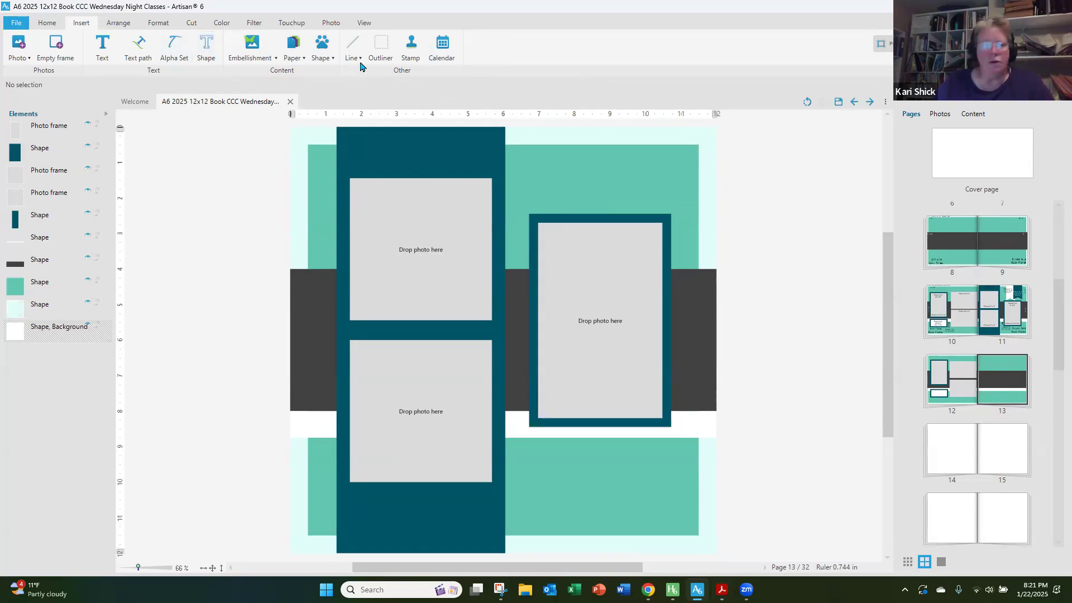
# - Insert a rectangle for the first banner, sized 2 inches wide by 3.5 inches high
pyautogui.click(329, 58)
pyautogui.click(332, 71)
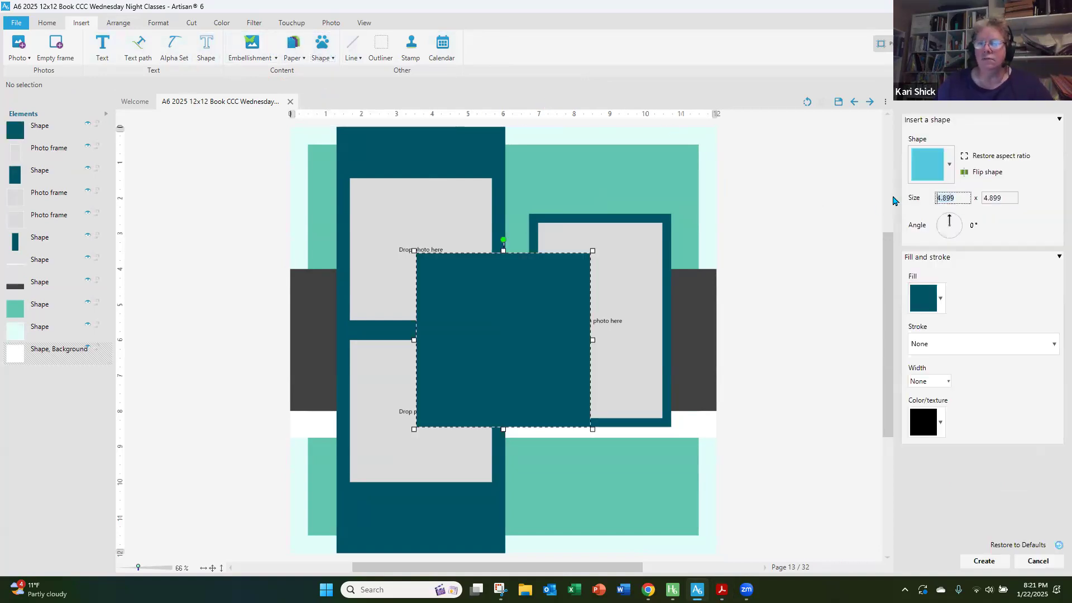
pyautogui.write('2')
pyautogui.press('Tab')
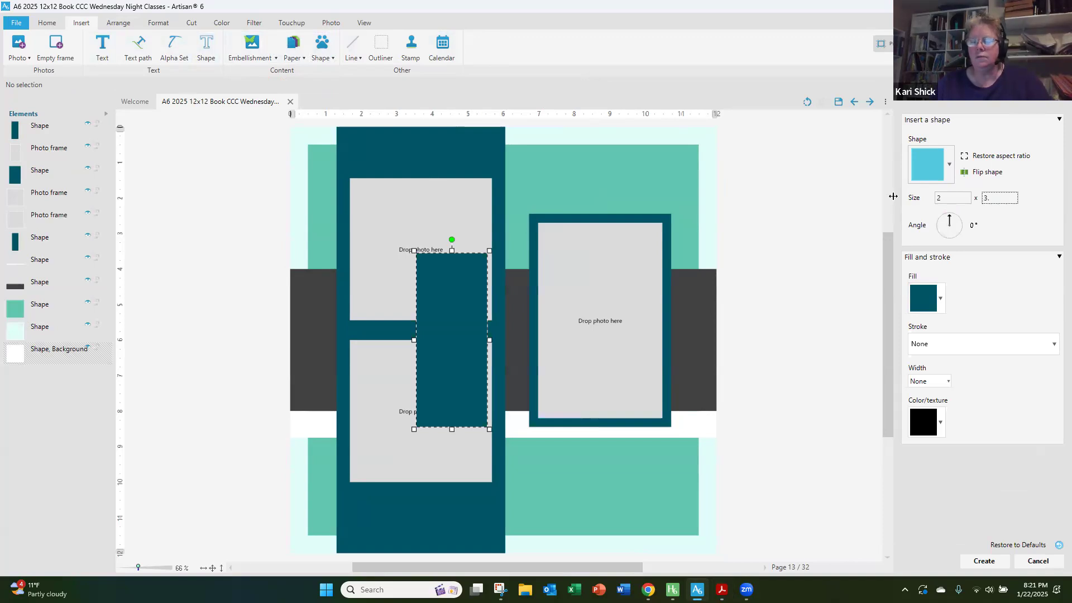
pyautogui.press('Tab')
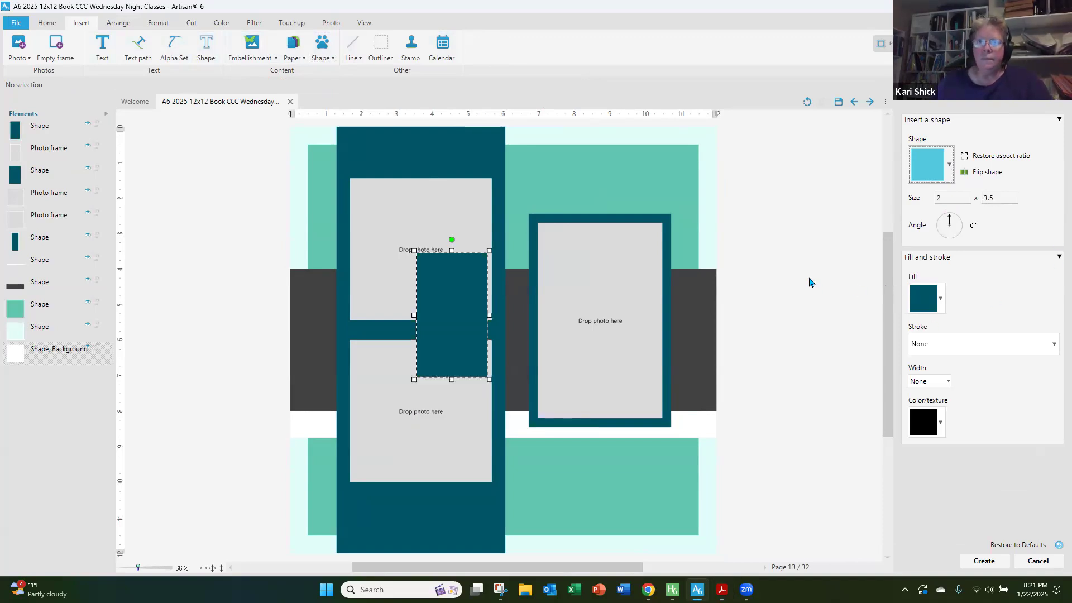
# - Fill the new banner rectangle with white and place it over the mat's upper edge at about x 7.447, y -0.055
pyautogui.click(942, 300)
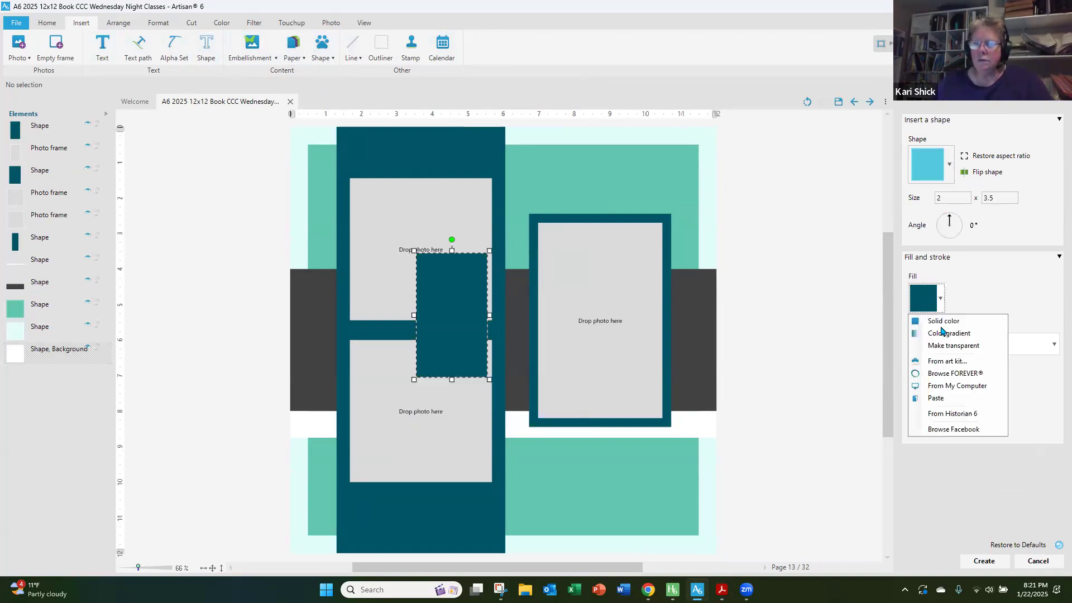
pyautogui.click(943, 323)
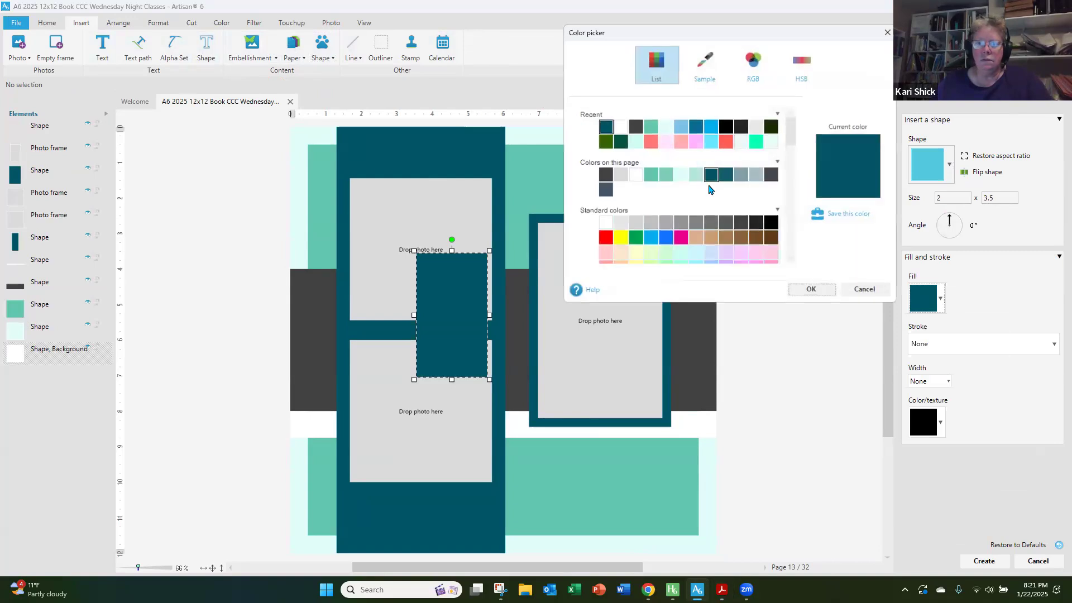
pyautogui.click(622, 130)
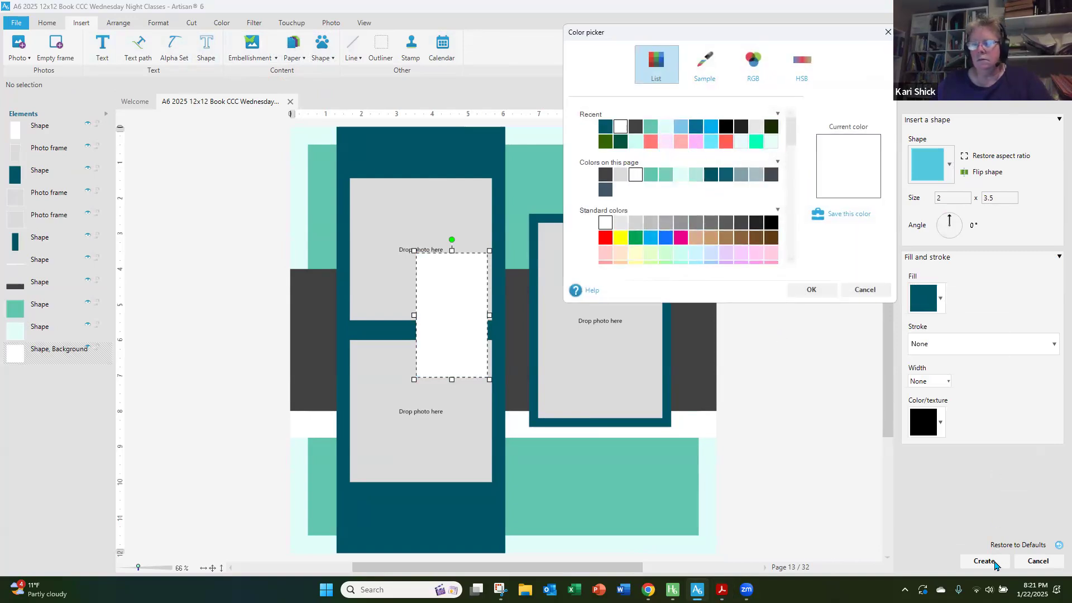
pyautogui.click(811, 290)
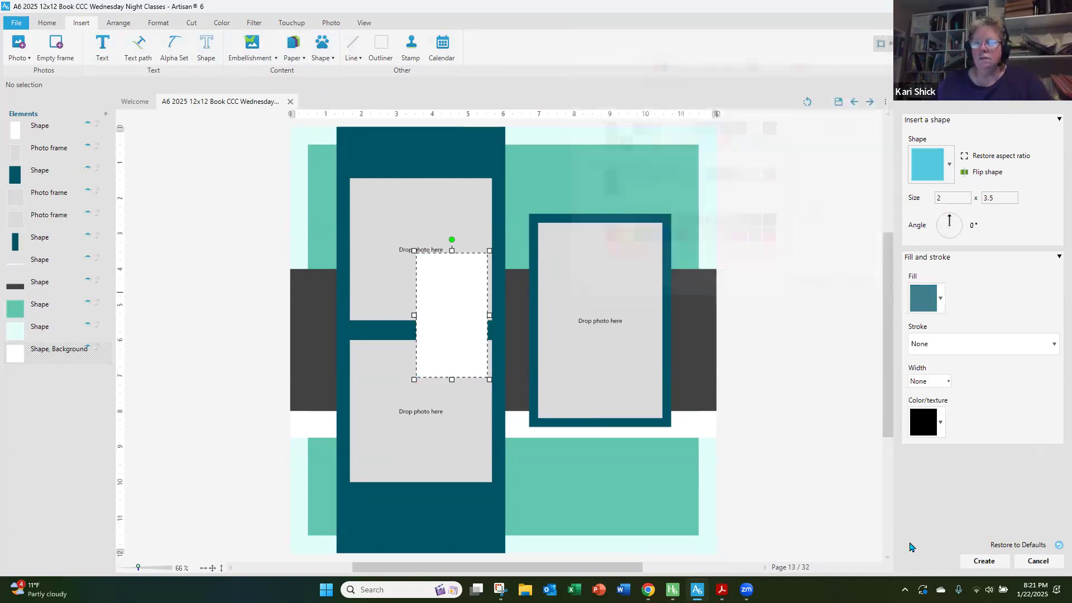
pyautogui.click(974, 563)
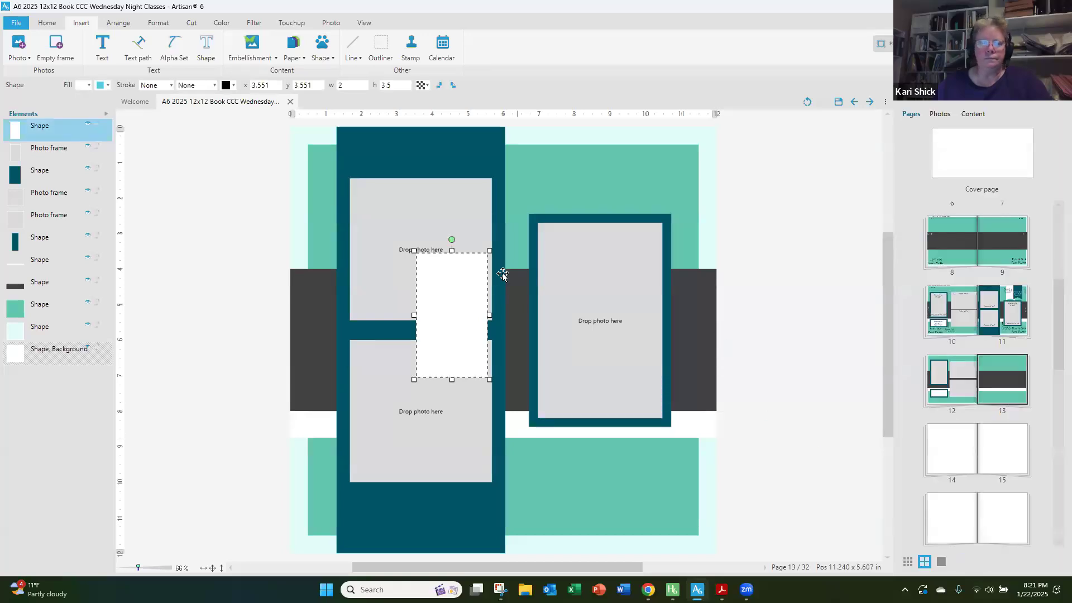
pyautogui.moveTo(566, 201); pyautogui.dragTo(572, 159)
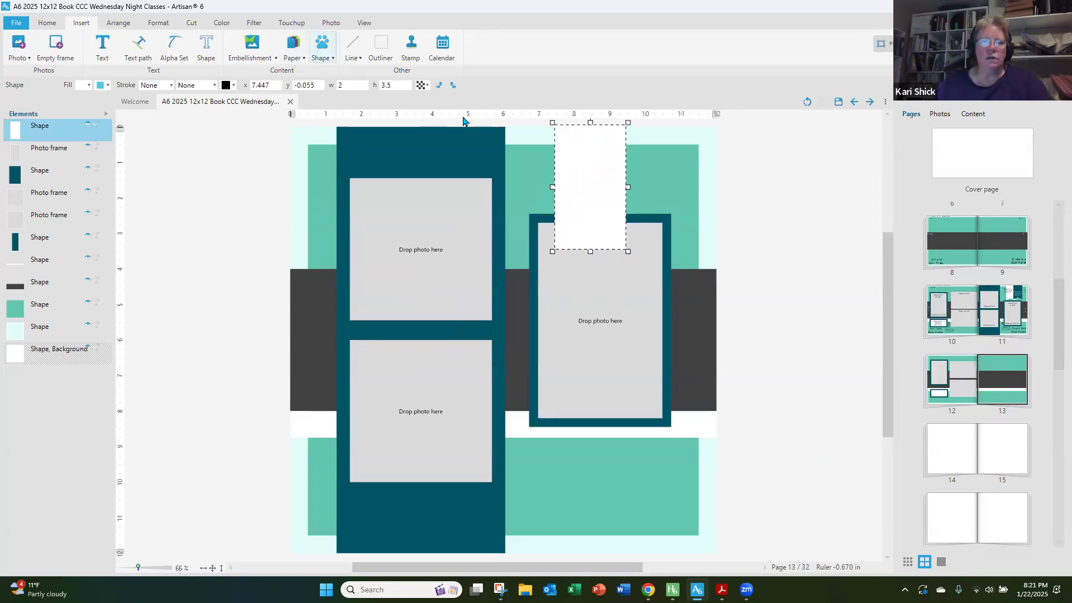
# - Insert a second banner rectangle with its size set to 3.5 × 2 inches
pyautogui.click(324, 57)
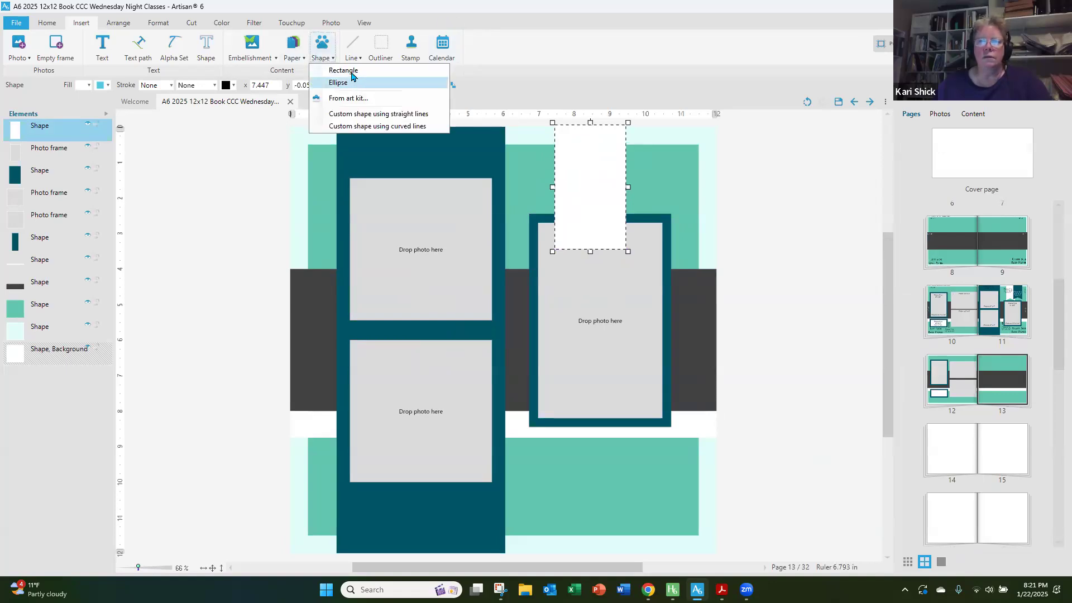
pyautogui.click(333, 68)
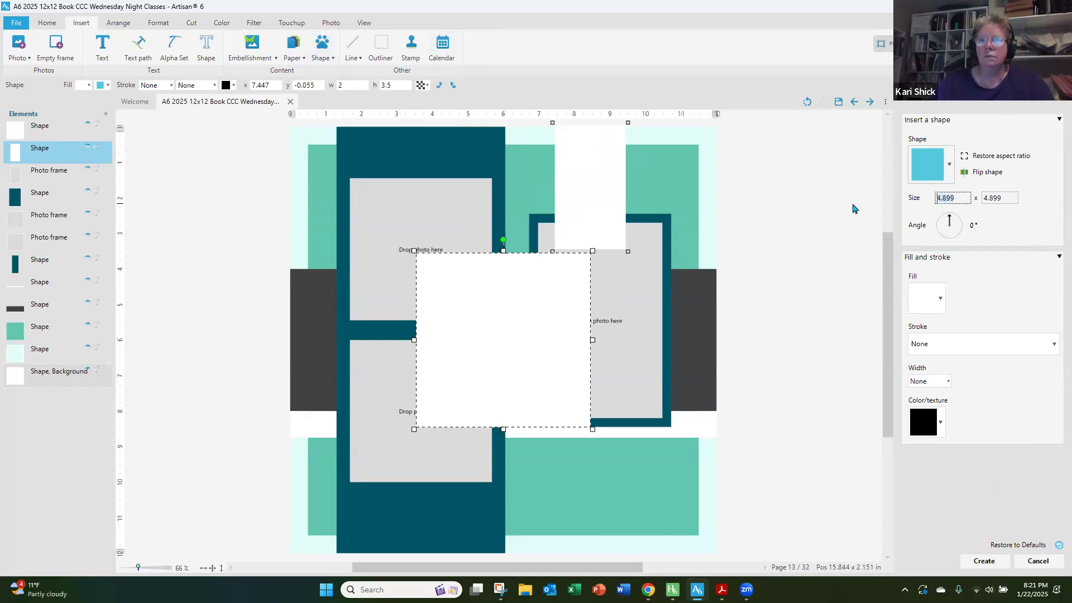
pyautogui.write('3.5')
pyautogui.press('Tab')
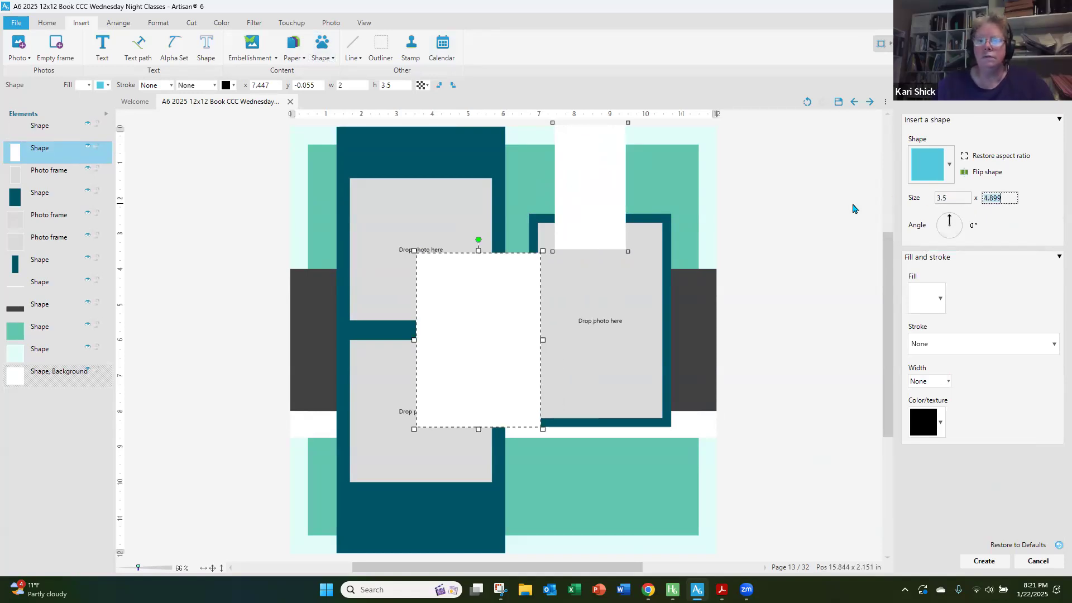
pyautogui.write('2')
pyautogui.press('Tab')
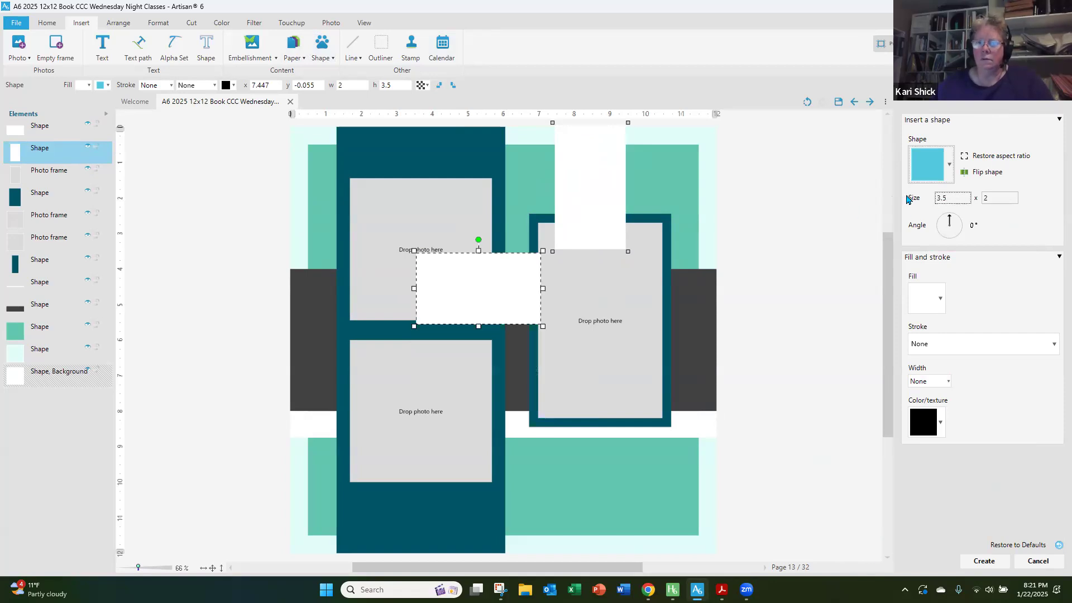
# - Resize the second banner rectangle to 2 inches wide by 3.5 inches high, create it, and select the first white banner
pyautogui.press('BackSpace')
pyautogui.press('BackSpace')
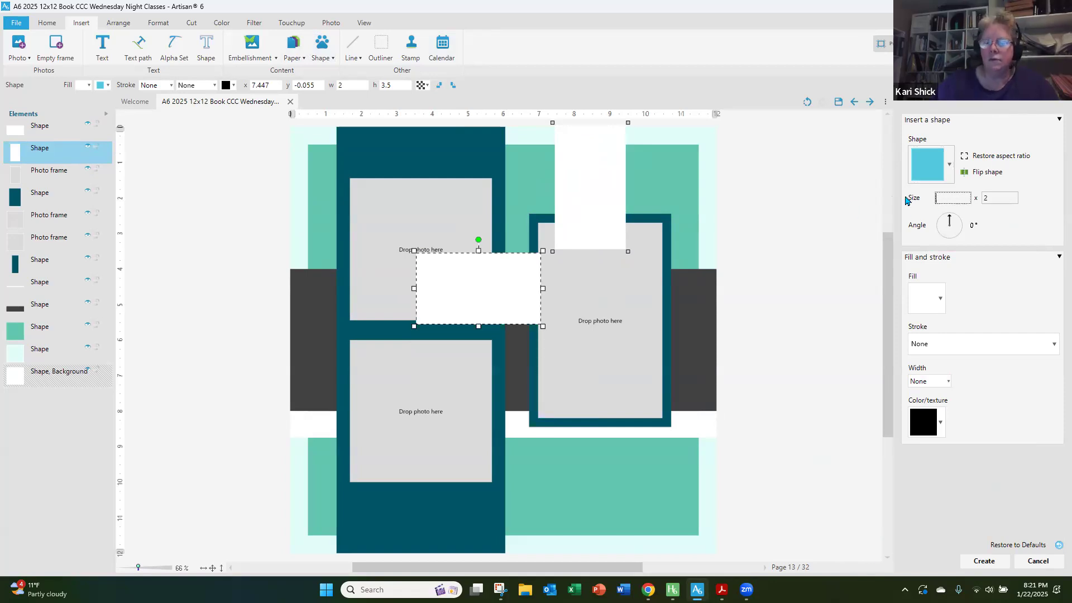
pyautogui.write('2')
pyautogui.press('Tab')
pyautogui.write('23.5')
pyautogui.press('Tab')
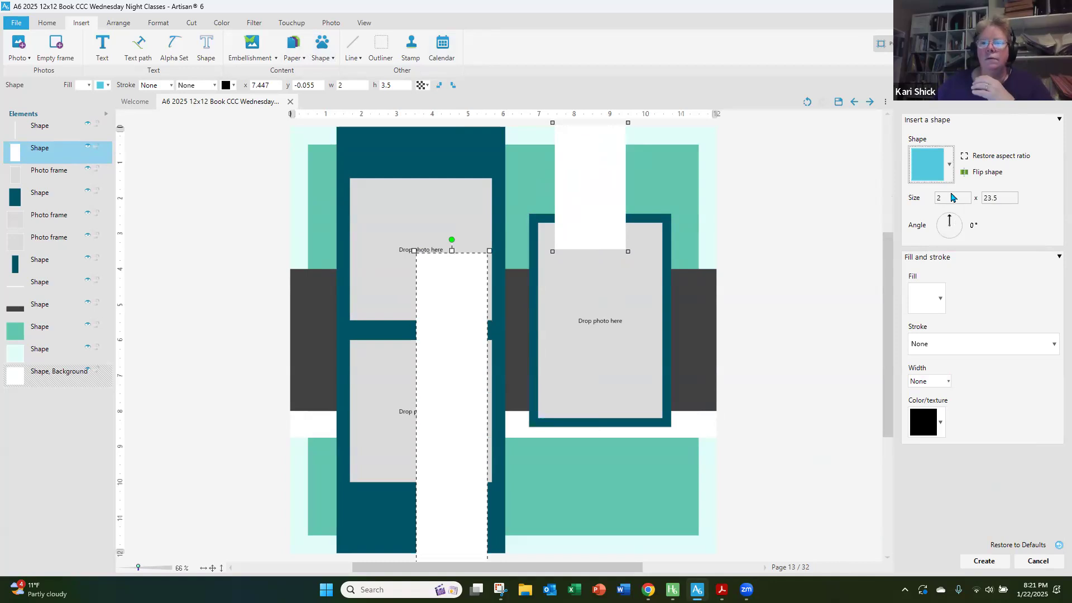
pyautogui.doubleClick(995, 197)
pyautogui.write('3')
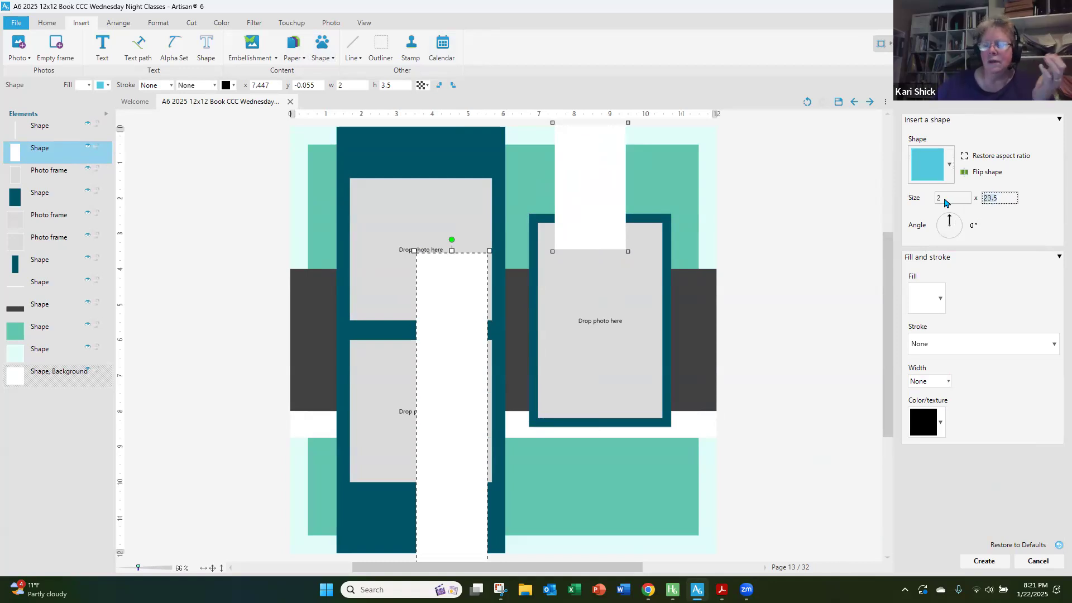
pyautogui.write('.5')
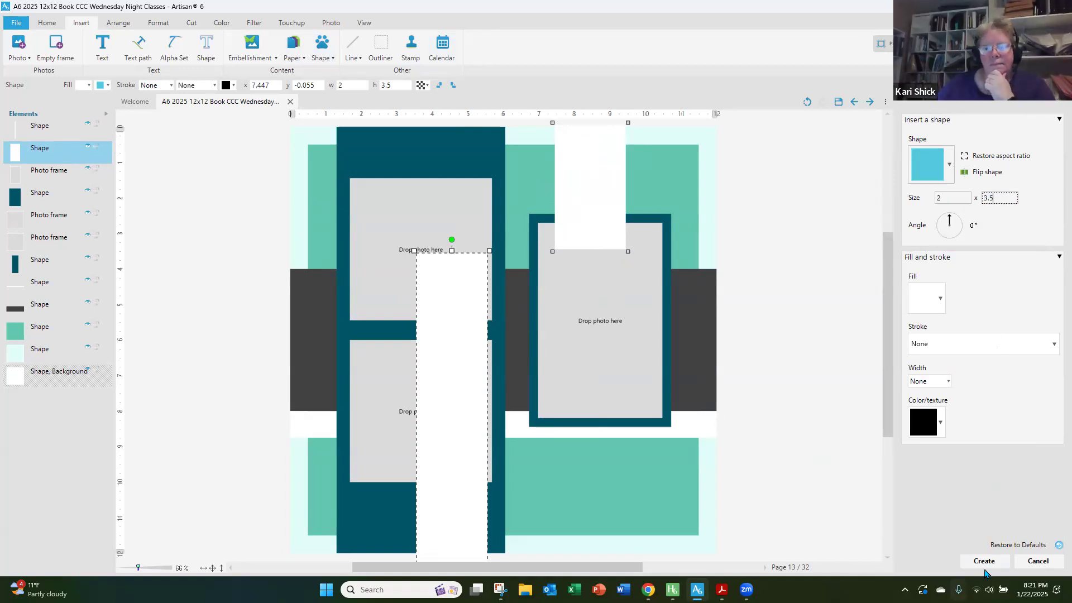
pyautogui.click(985, 561)
pyautogui.click(608, 226)
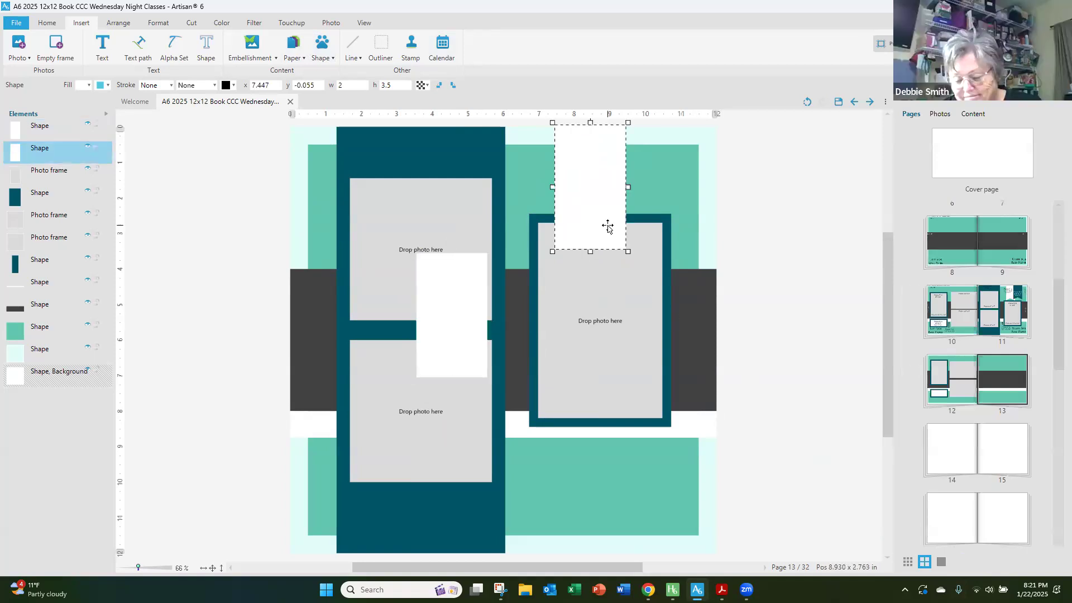
# - Place the second white banner beside the first at the page's upper edge, and set the first banner's height to 3.75 inches
pyautogui.moveTo(447, 270); pyautogui.dragTo(659, 144)
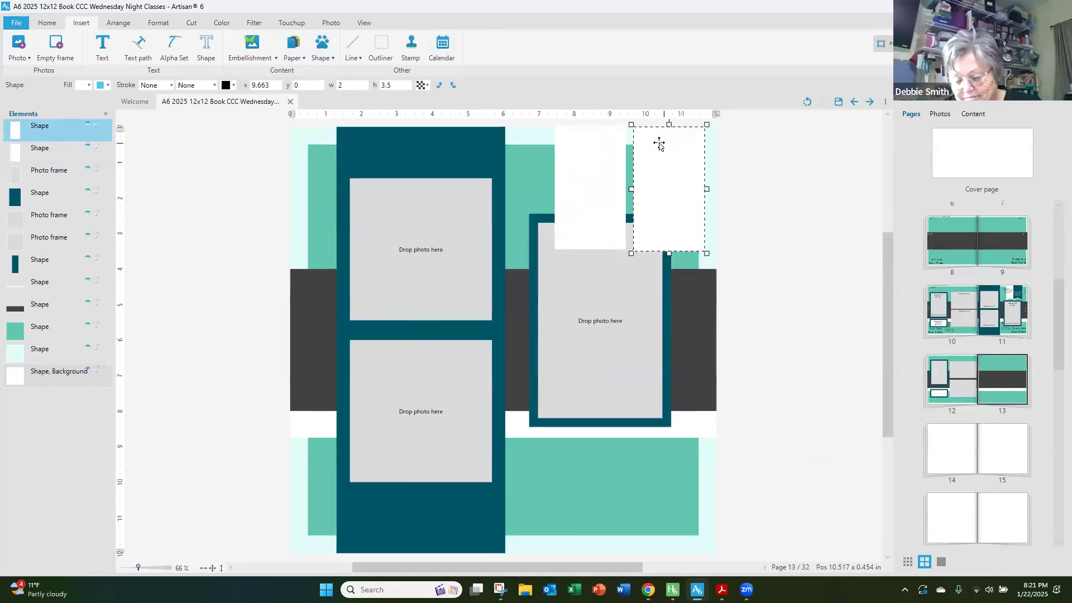
pyautogui.click(570, 148)
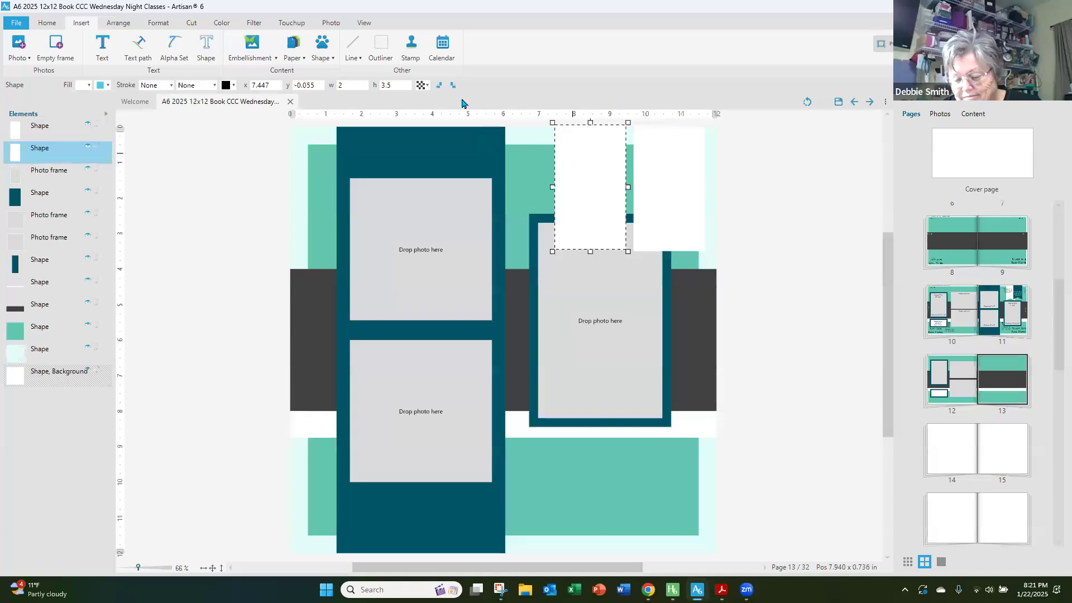
pyautogui.click(400, 86)
pyautogui.write('3.75')
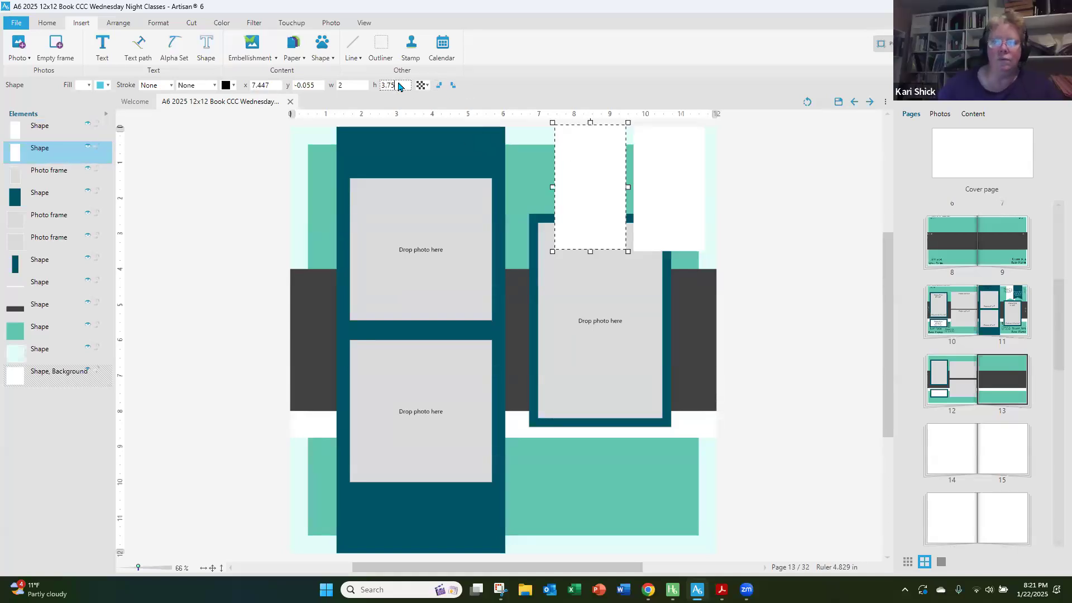
pyautogui.click(771, 308)
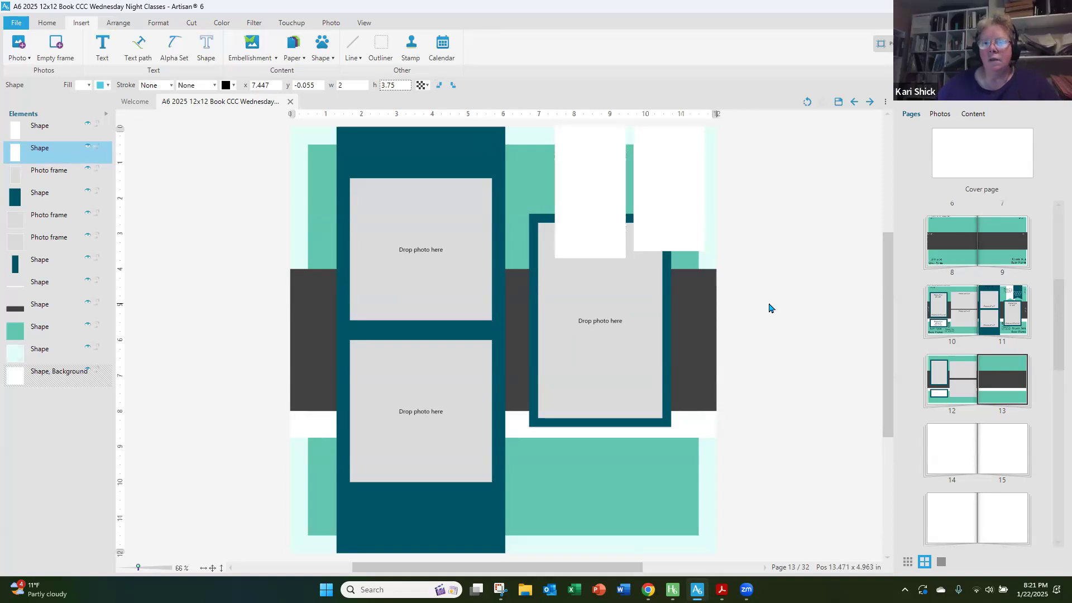
# - Fill the second banner with the solid dark teal used on the mats and shift it closer to the white banner, to about x 9.568
pyautogui.click(675, 225)
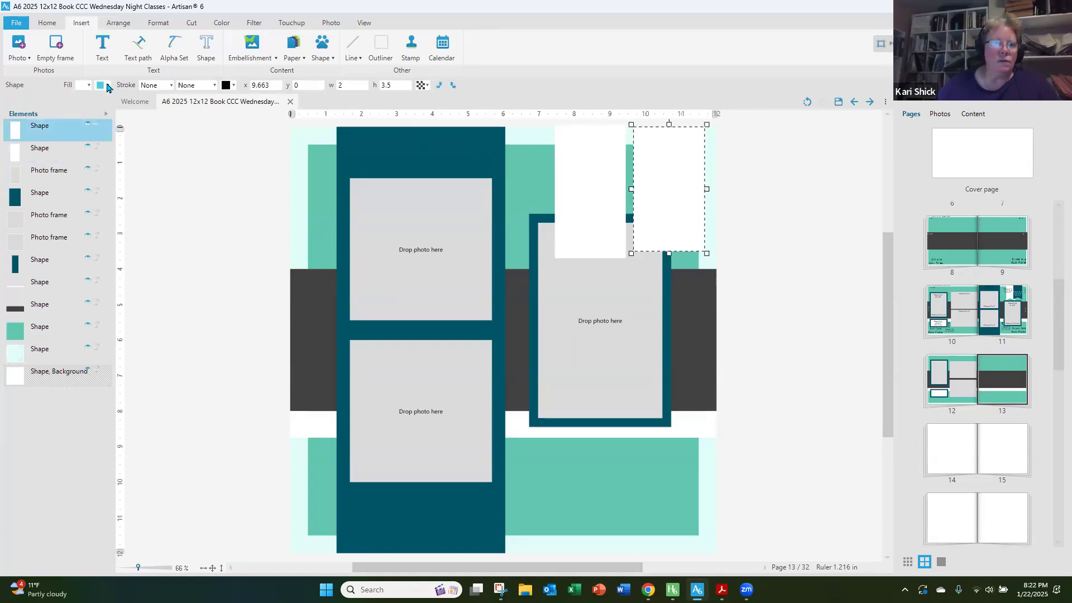
pyautogui.click(89, 86)
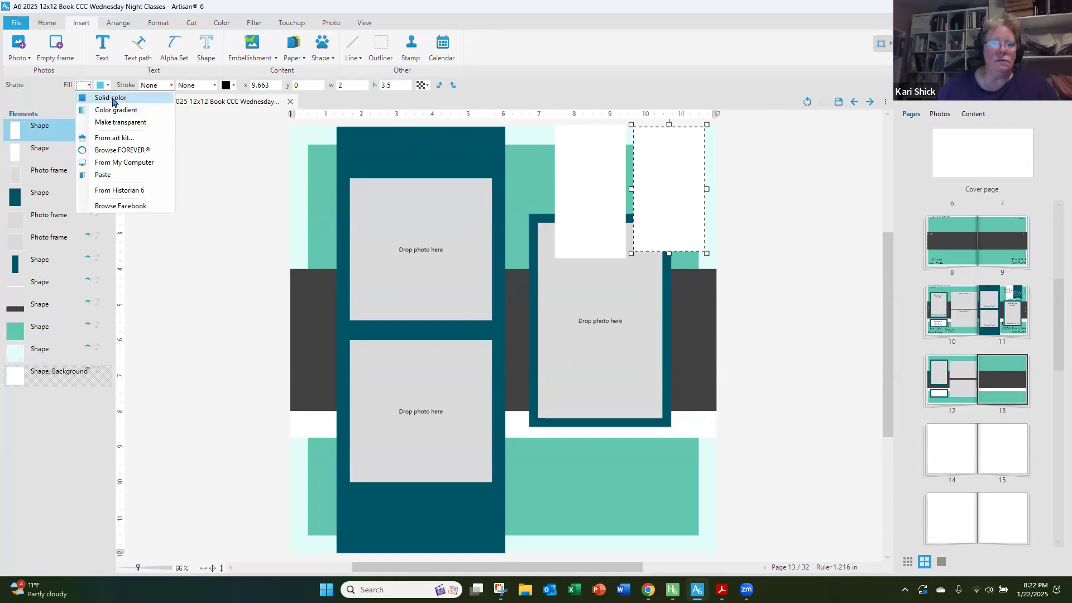
pyautogui.click(112, 98)
pyautogui.click(618, 127)
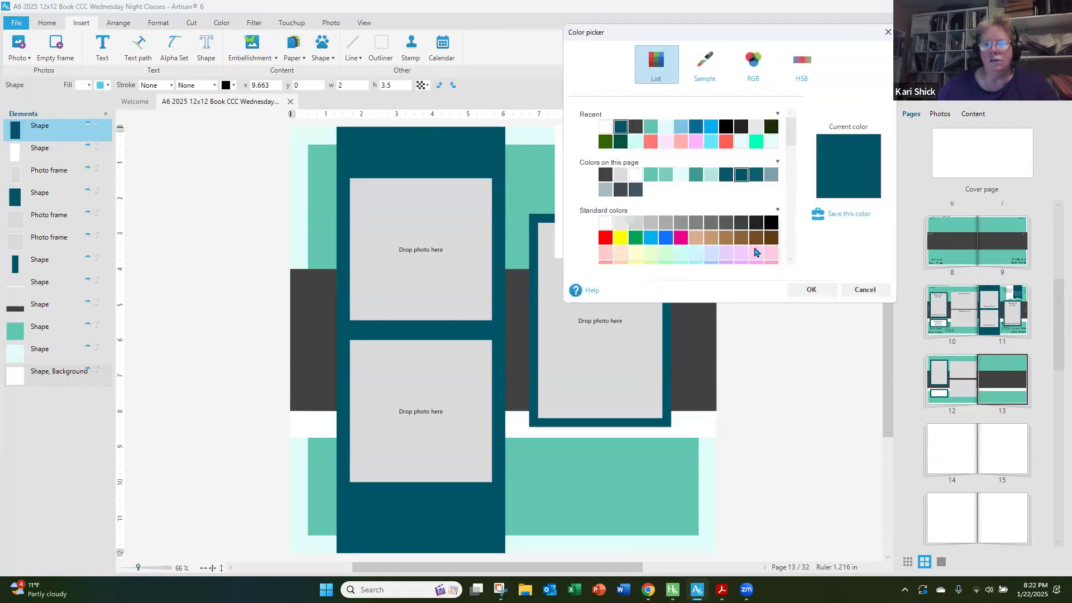
pyautogui.click(810, 290)
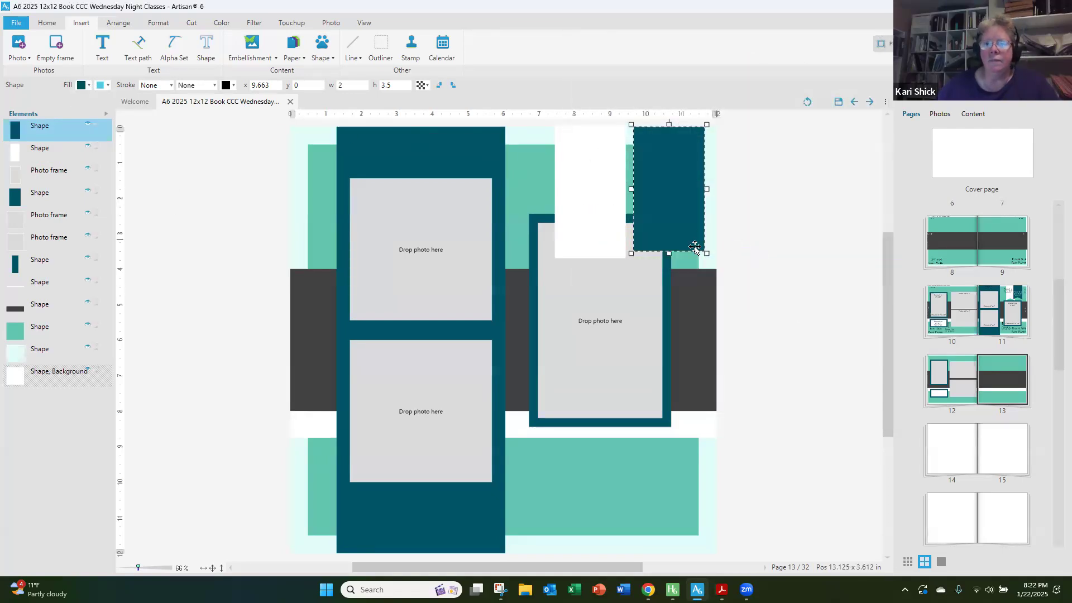
pyautogui.click(764, 258)
pyautogui.moveTo(684, 219)
pyautogui.mouseDown()
pyautogui.moveTo(674, 219)
pyautogui.moveTo(683, 220)
pyautogui.mouseUp()
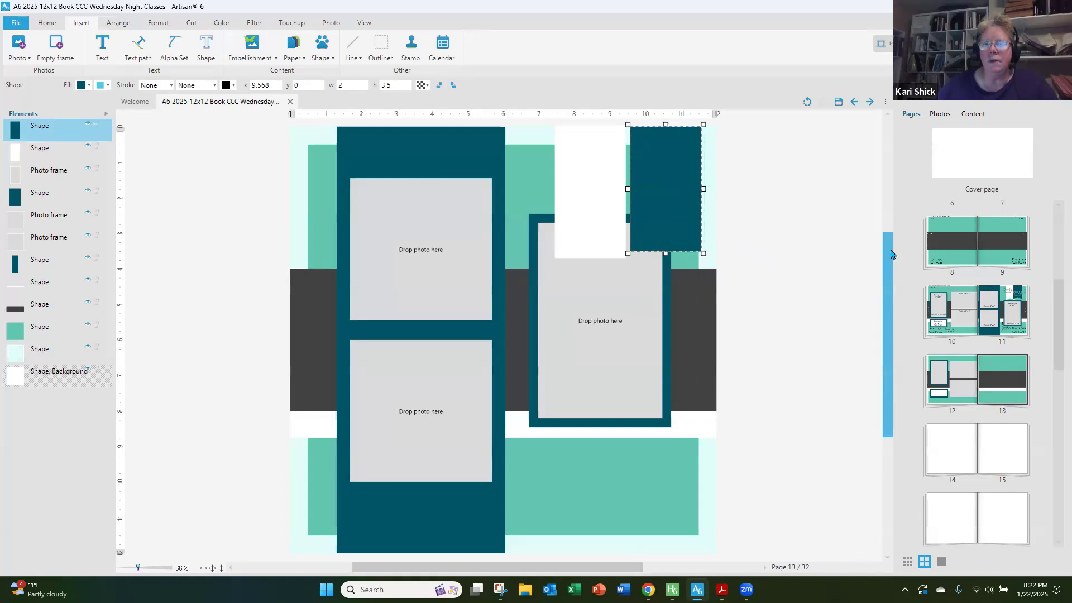
# - Start a shape cutout on the white banner, accept flattening it, and choose the isosceles triangle from the Common kit as the cutting shape
pyautogui.scroll(3, 892, 254)
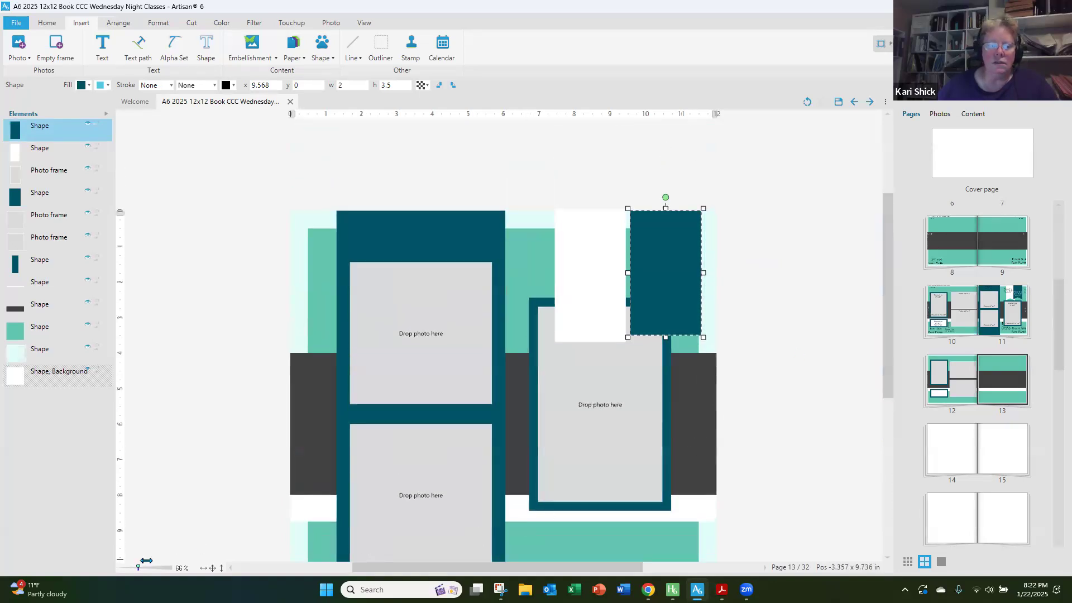
pyautogui.moveTo(138, 568); pyautogui.dragTo(147, 567)
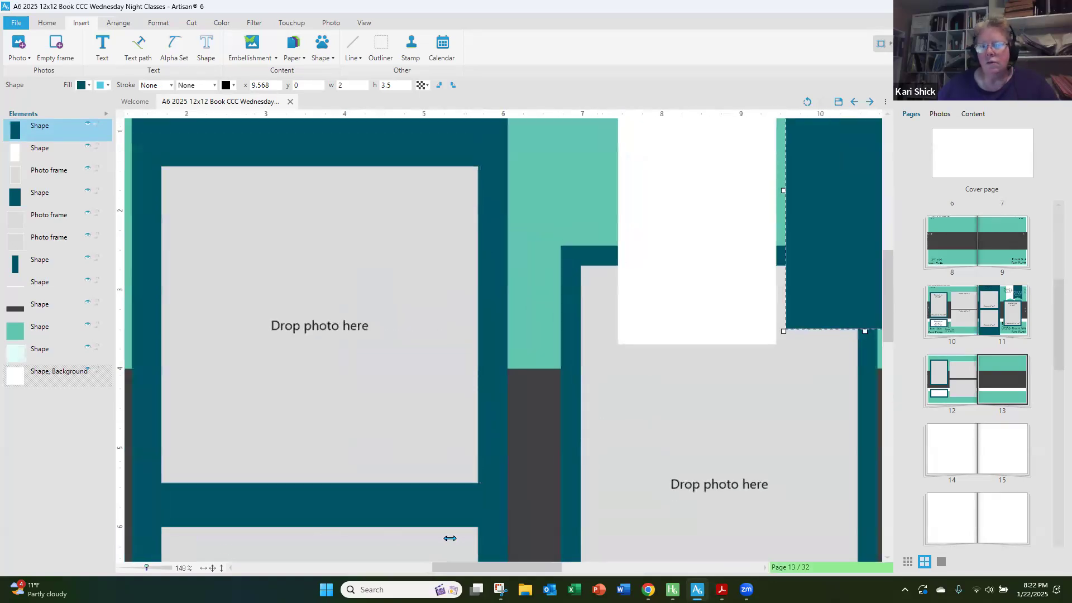
pyautogui.scroll(3, 883, 324)
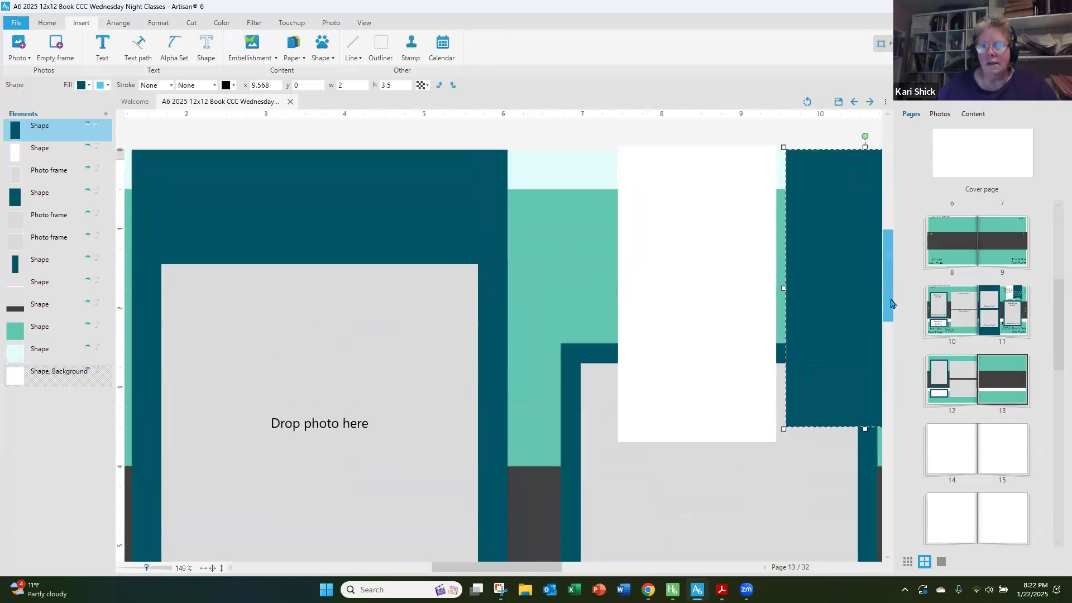
pyautogui.moveTo(542, 573); pyautogui.dragTo(566, 569)
pyautogui.click(530, 416)
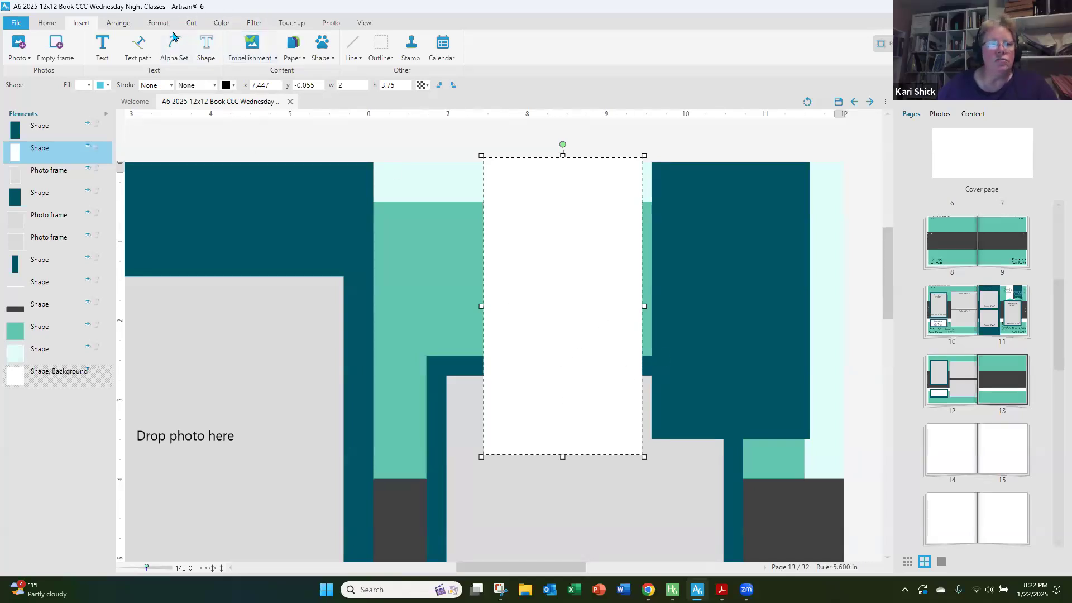
pyautogui.click(191, 24)
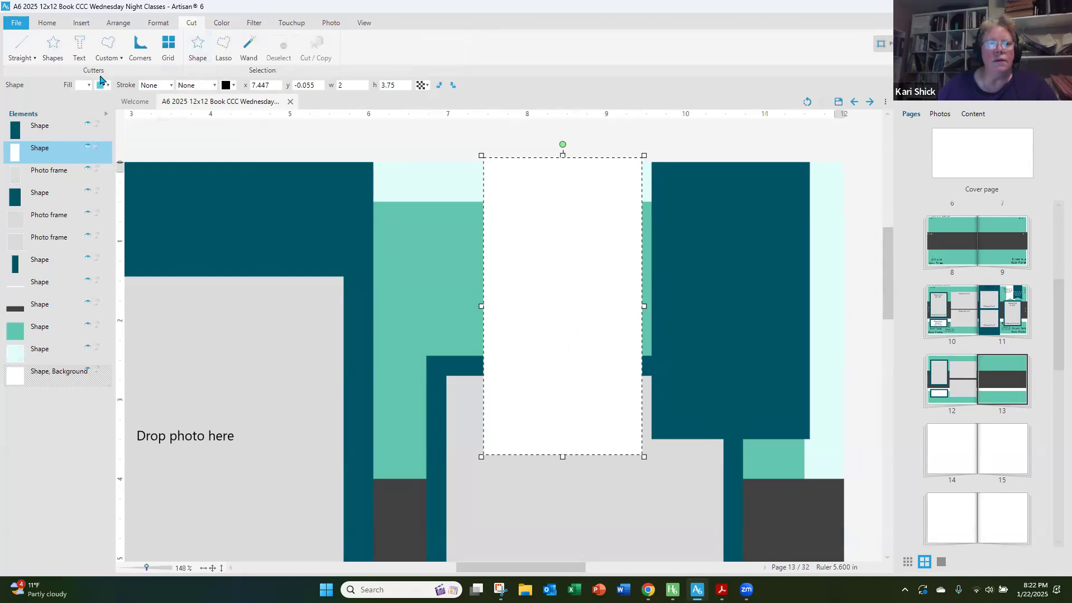
pyautogui.click(67, 59)
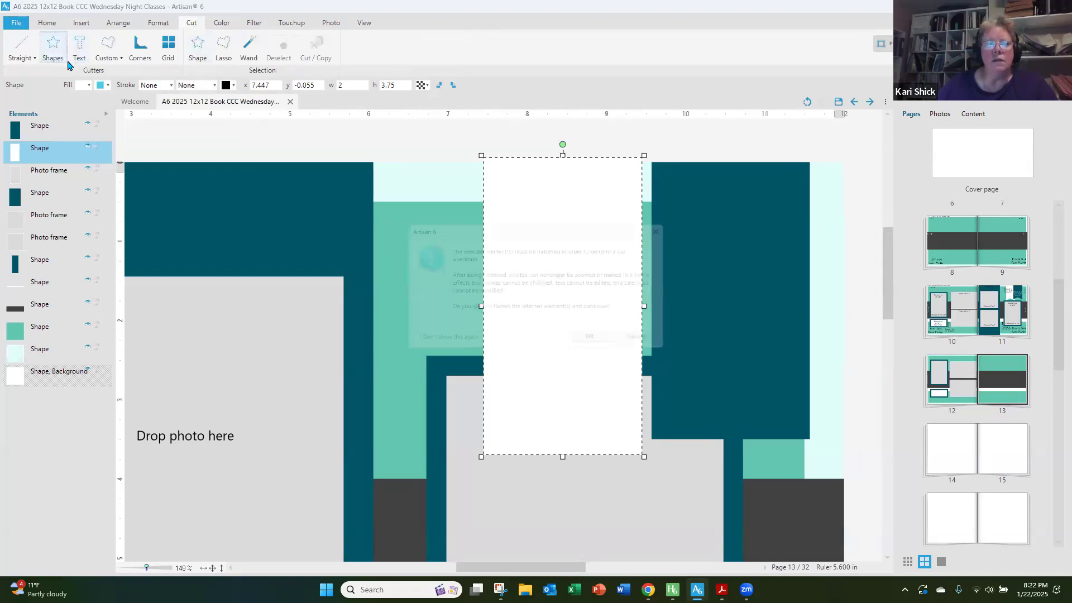
pyautogui.click(611, 349)
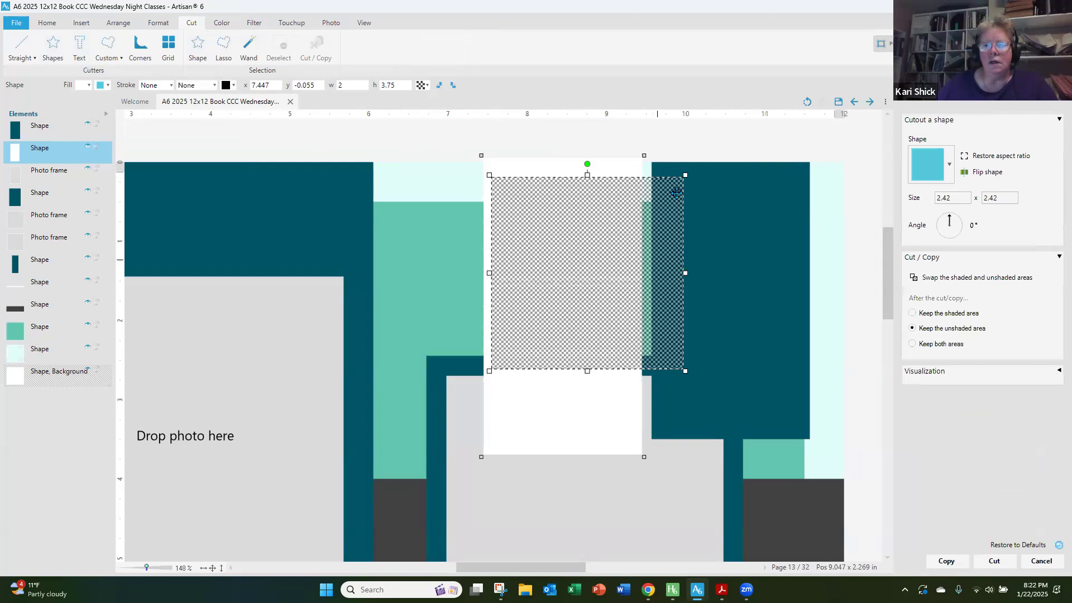
pyautogui.click(951, 177)
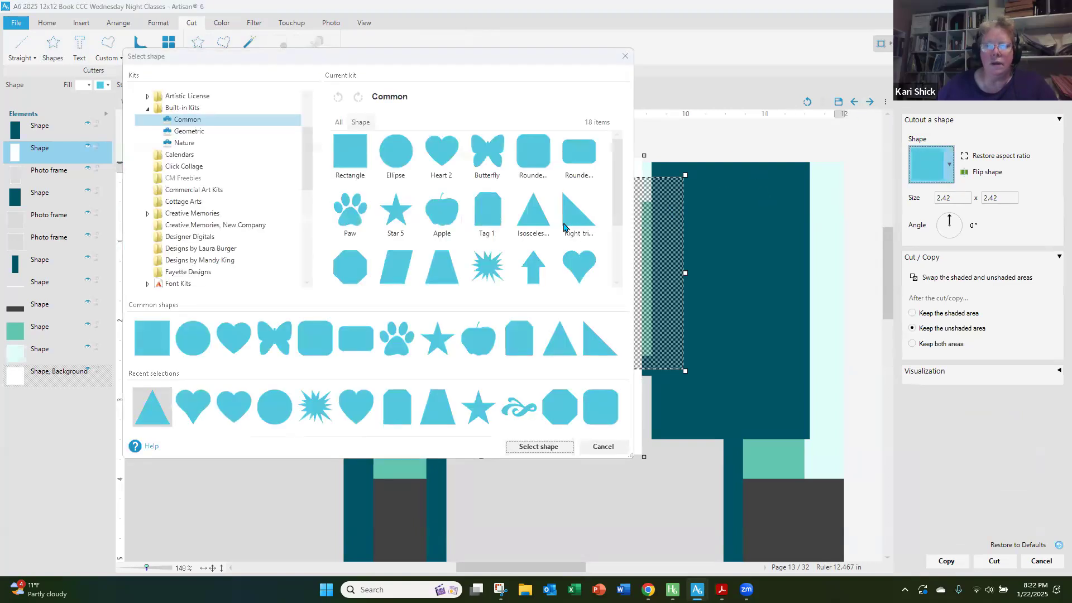
pyautogui.click(530, 226)
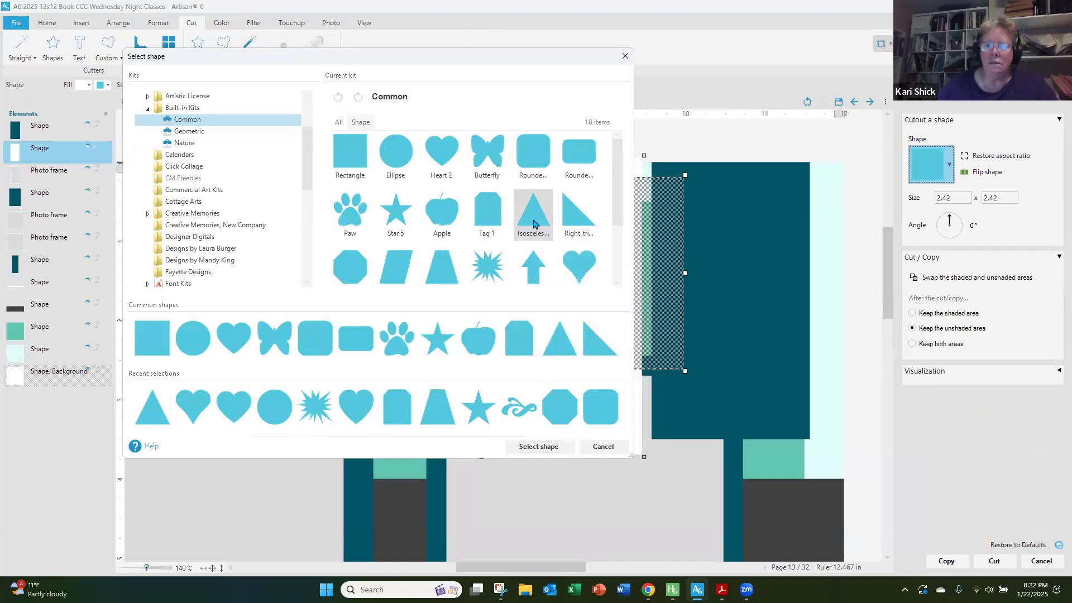
pyautogui.click(563, 450)
# - Size the triangle cutter 2 × 0.5 inches, align it with the white banner's lower edge, and cut out the notch
pyautogui.click(955, 200)
pyautogui.write('2')
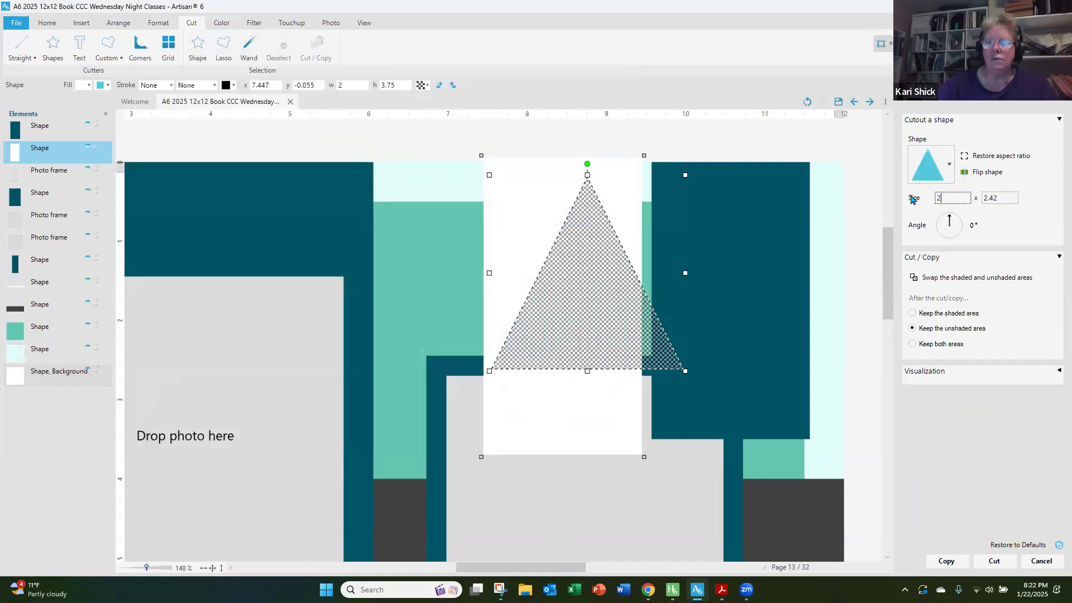
pyautogui.click(986, 201)
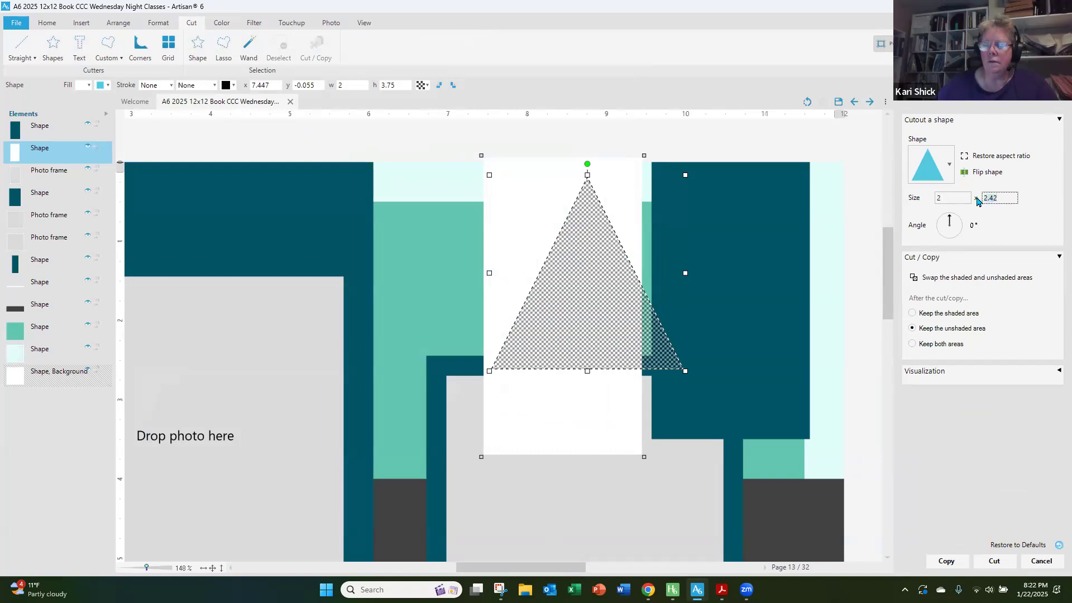
pyautogui.write('0.5')
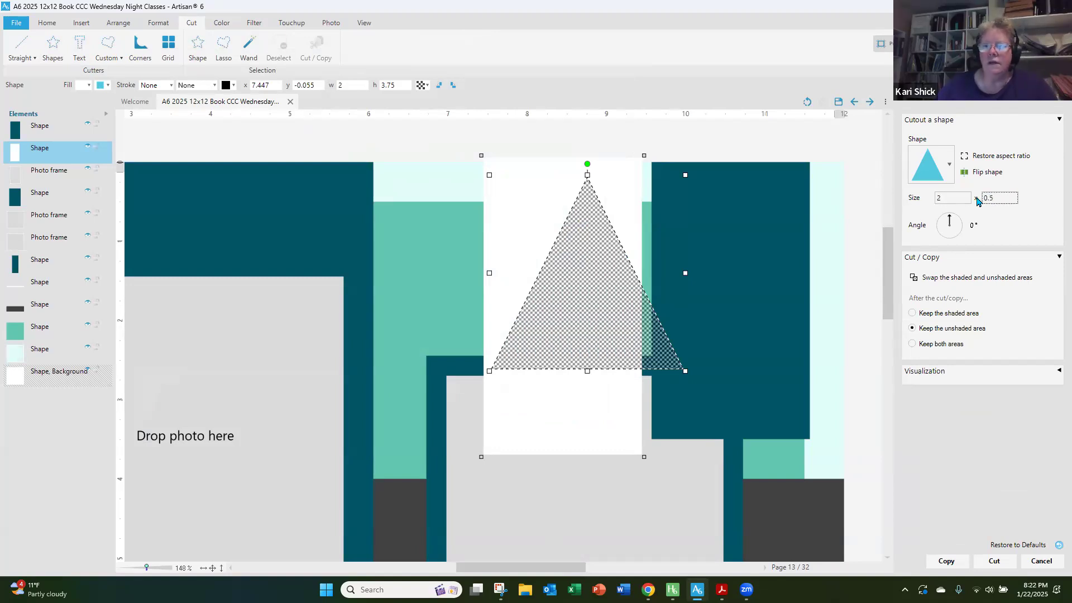
pyautogui.press('Return')
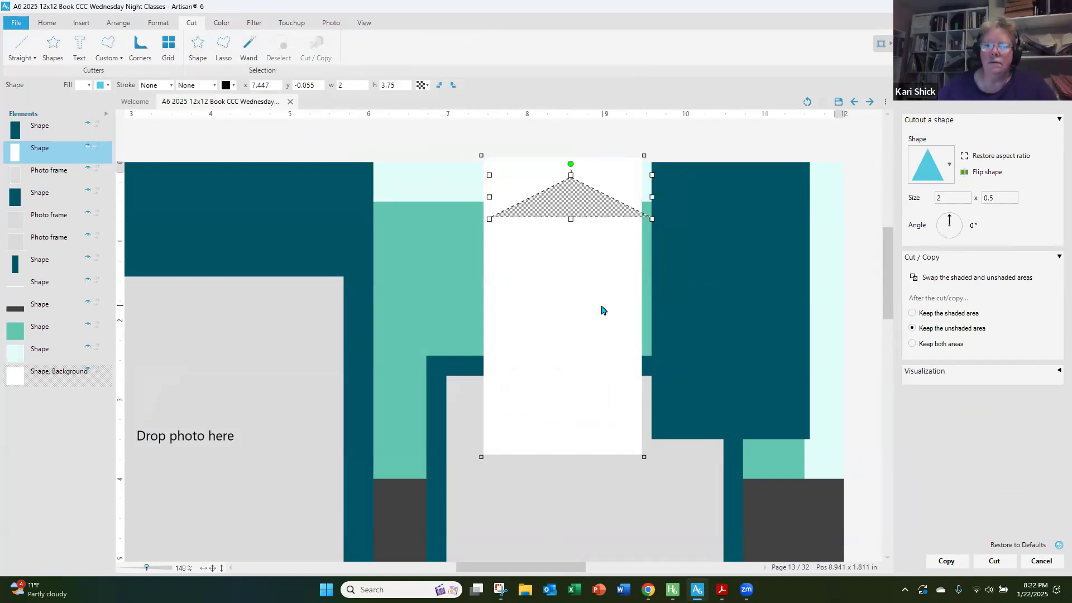
pyautogui.moveTo(575, 192); pyautogui.dragTo(546, 433)
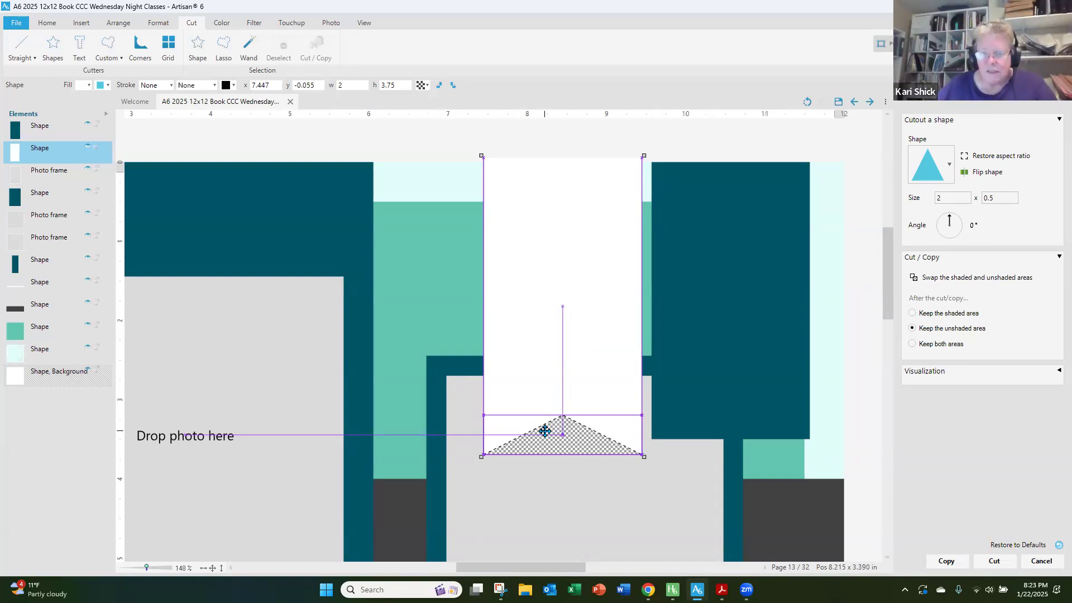
pyautogui.moveTo(545, 431); pyautogui.dragTo(545, 432)
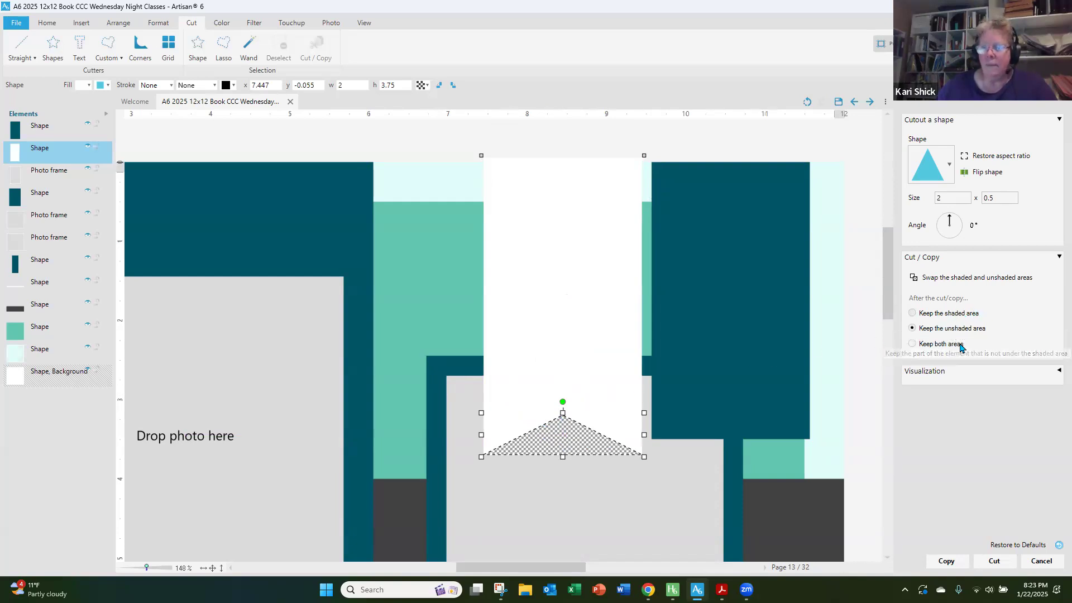
pyautogui.click(997, 564)
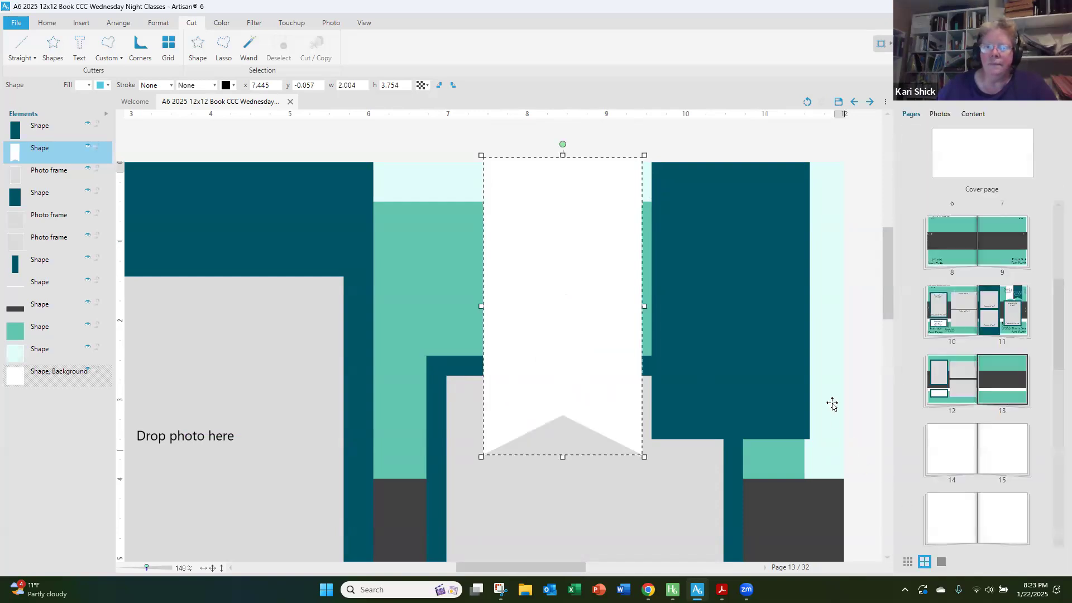
# - Start a triangle shape cutout on the flattened dark teal banner, with the cutter size set to 2 × 0.5 inches
pyautogui.click(674, 332)
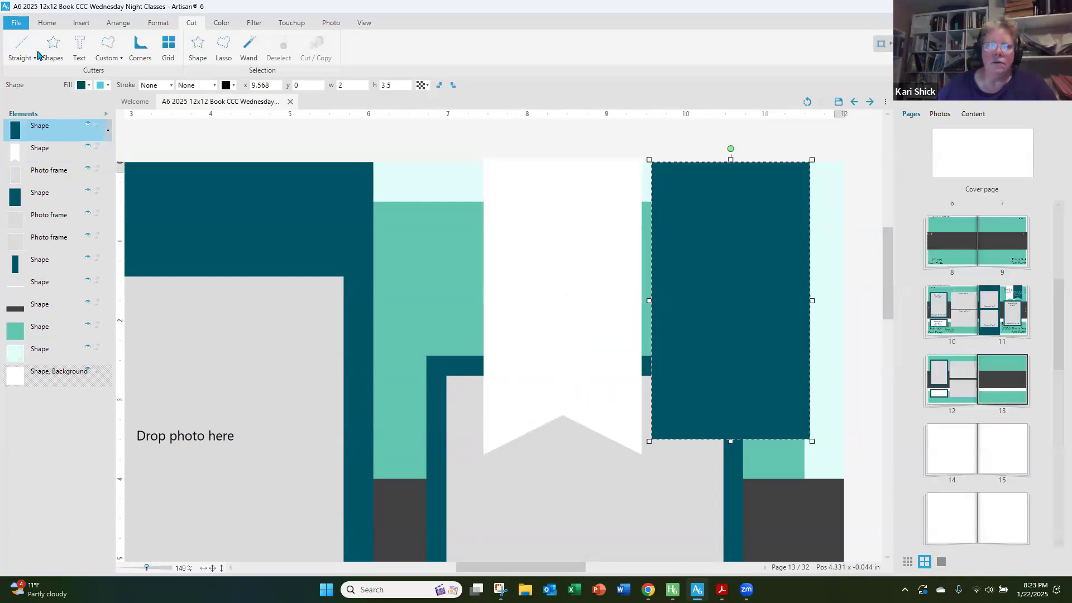
pyautogui.click(55, 44)
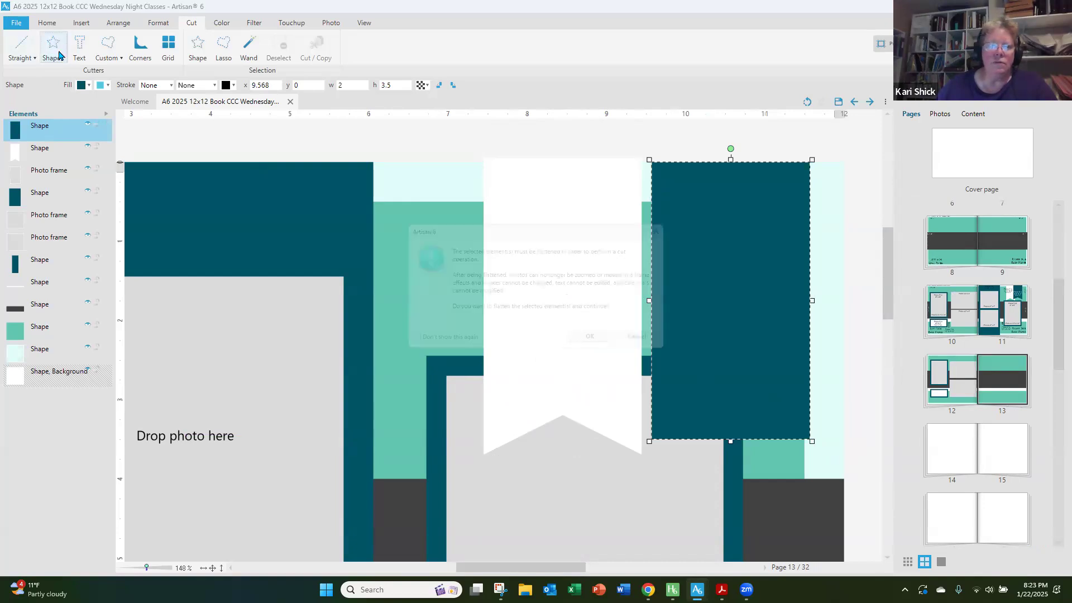
pyautogui.click(596, 344)
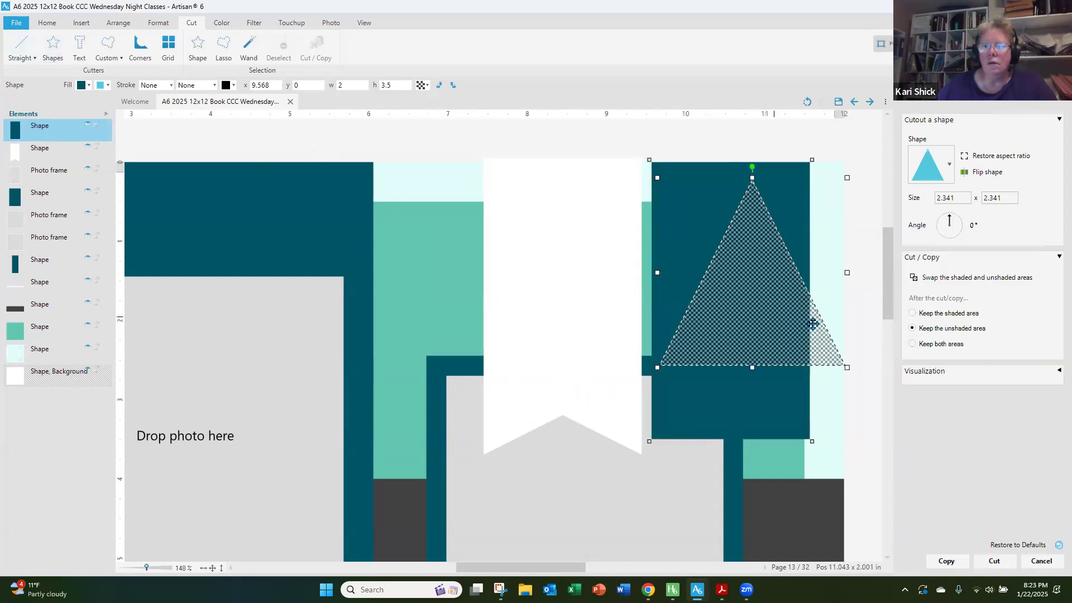
pyautogui.moveTo(953, 196); pyautogui.dragTo(899, 200)
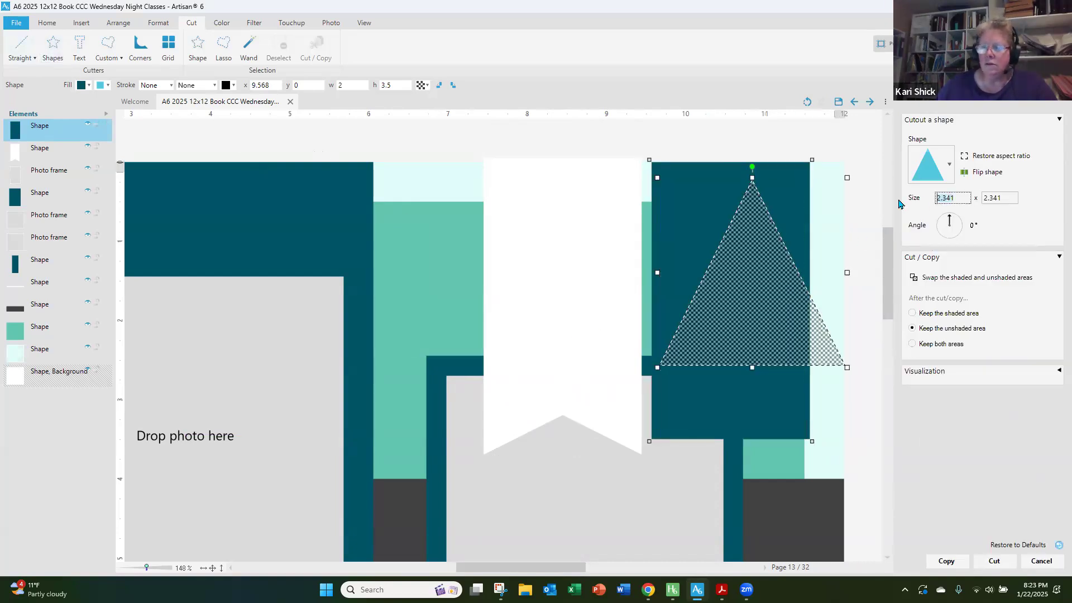
pyautogui.write('2')
pyautogui.press('Tab')
pyautogui.write('0.5')
pyautogui.press('Tab')
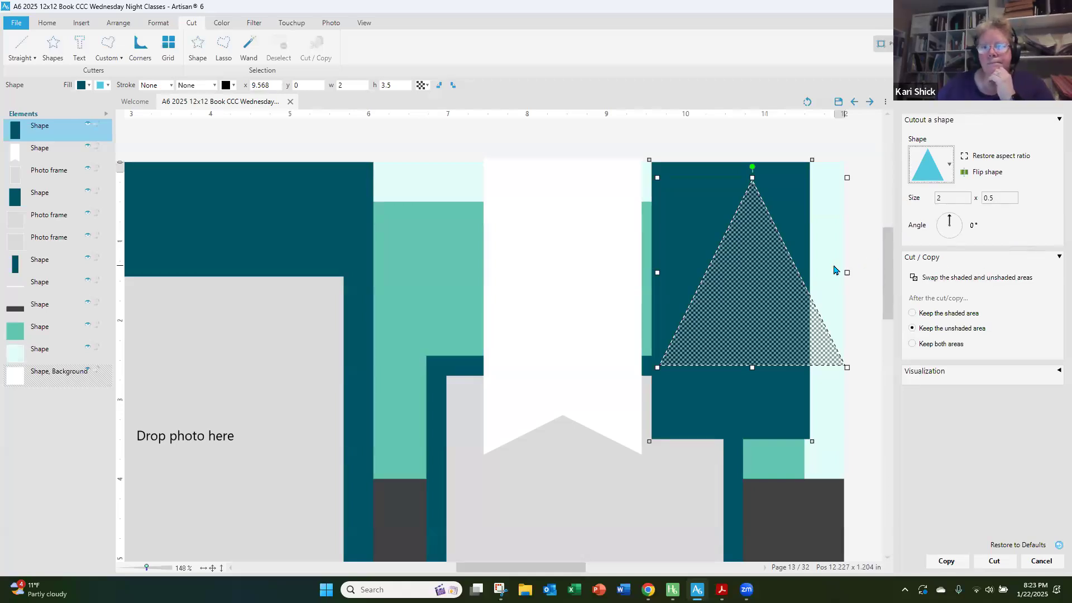
# - Align the triangle cutter with the dark teal banner's lower edge and cut out the notch
pyautogui.click(705, 296)
pyautogui.moveTo(736, 216); pyautogui.dragTo(731, 422)
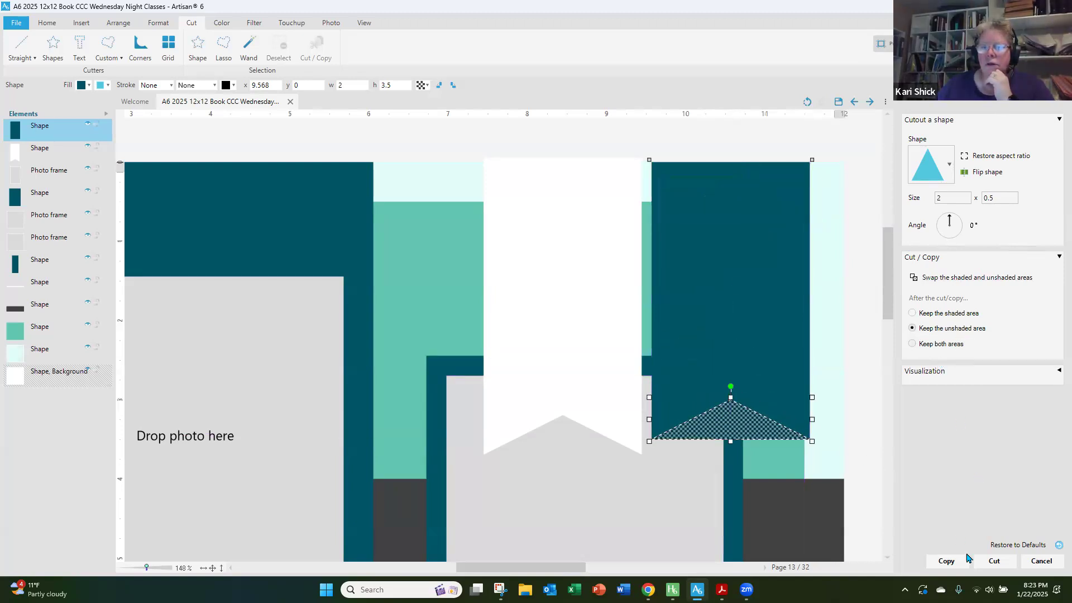
pyautogui.click(995, 561)
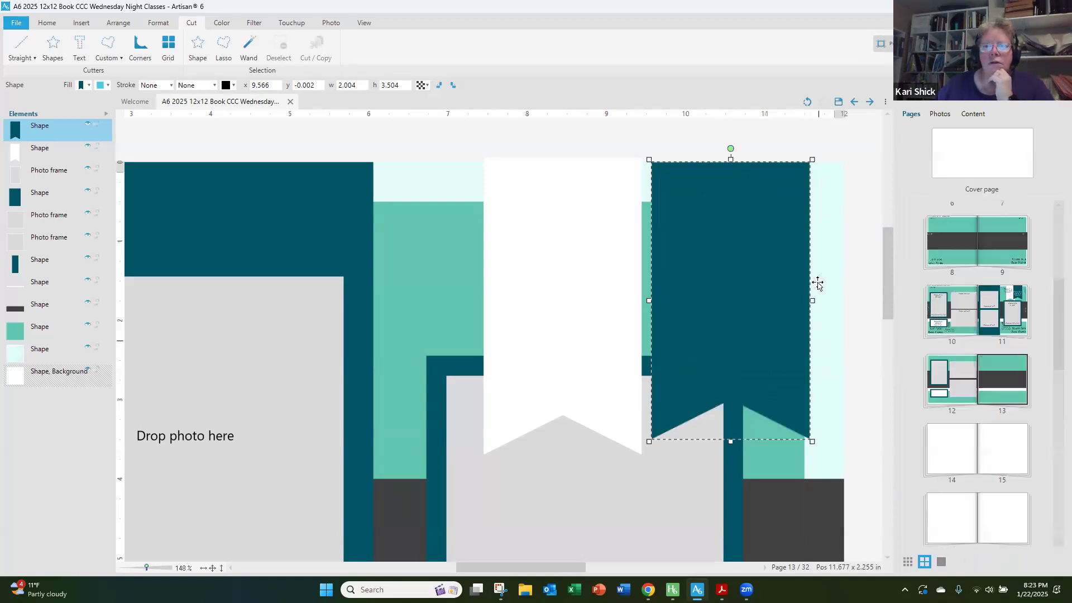
# - Move the dark teal banner to overlap the white banner at about x 8.823, y -0.057, and select the white banner
pyautogui.click(212, 568)
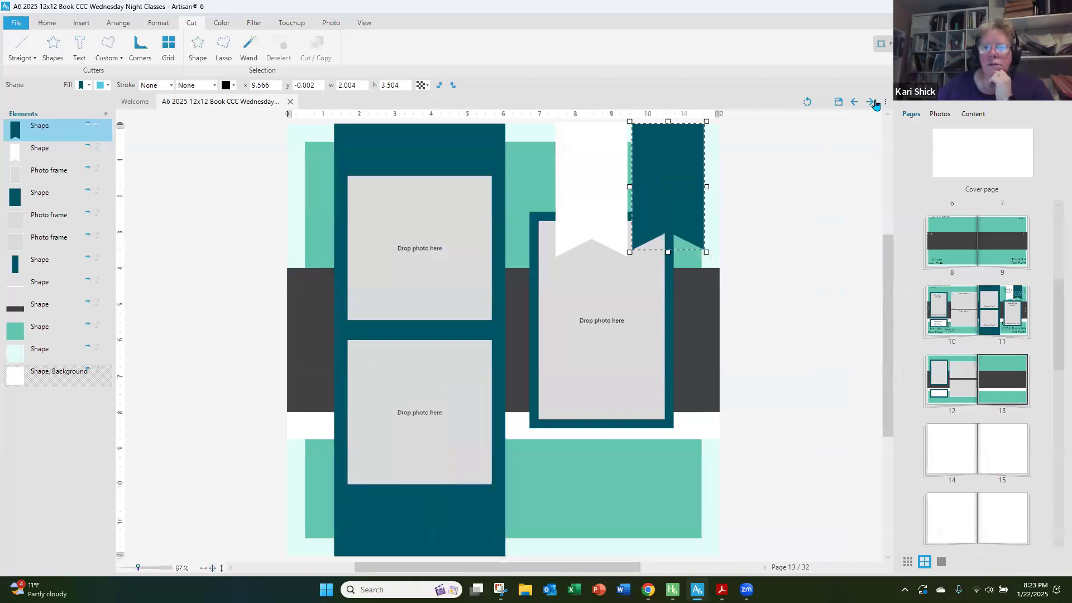
pyautogui.moveTo(633, 173); pyautogui.dragTo(607, 171)
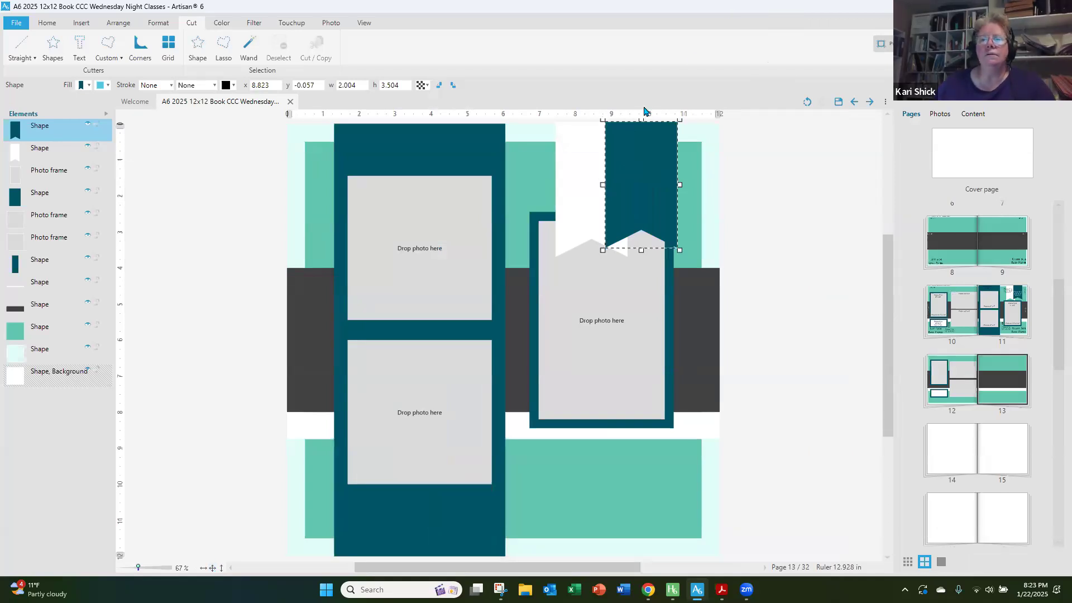
pyautogui.click(564, 168)
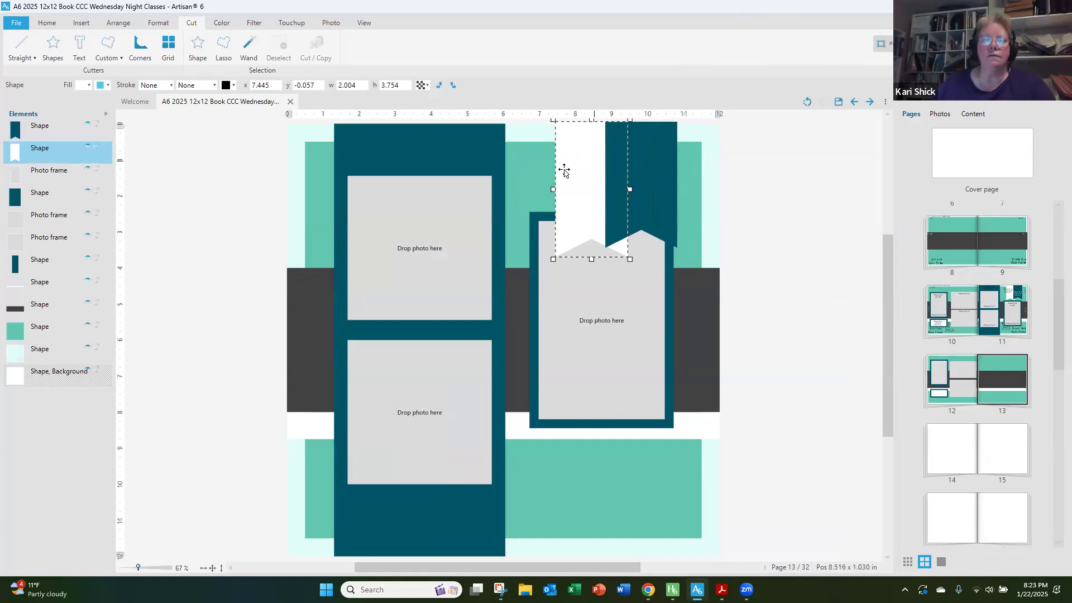
# - Move the tall photo frame and its dark teal mat together down below the two banners, aligning the mat's outer edge with the dark teal banner
pyautogui.click(618, 182)
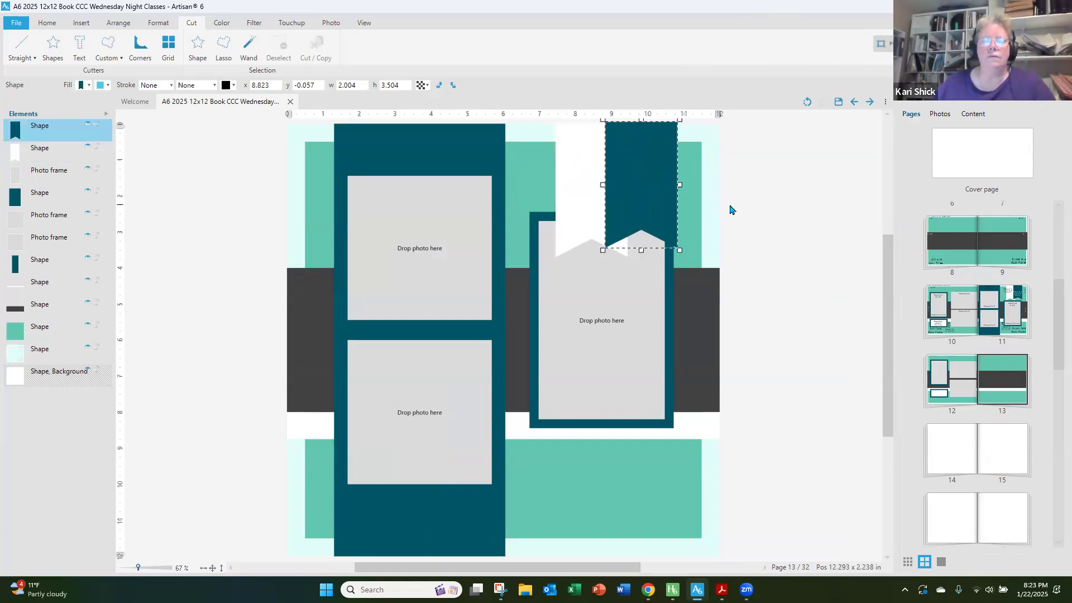
pyautogui.scroll(-1, 729, 210)
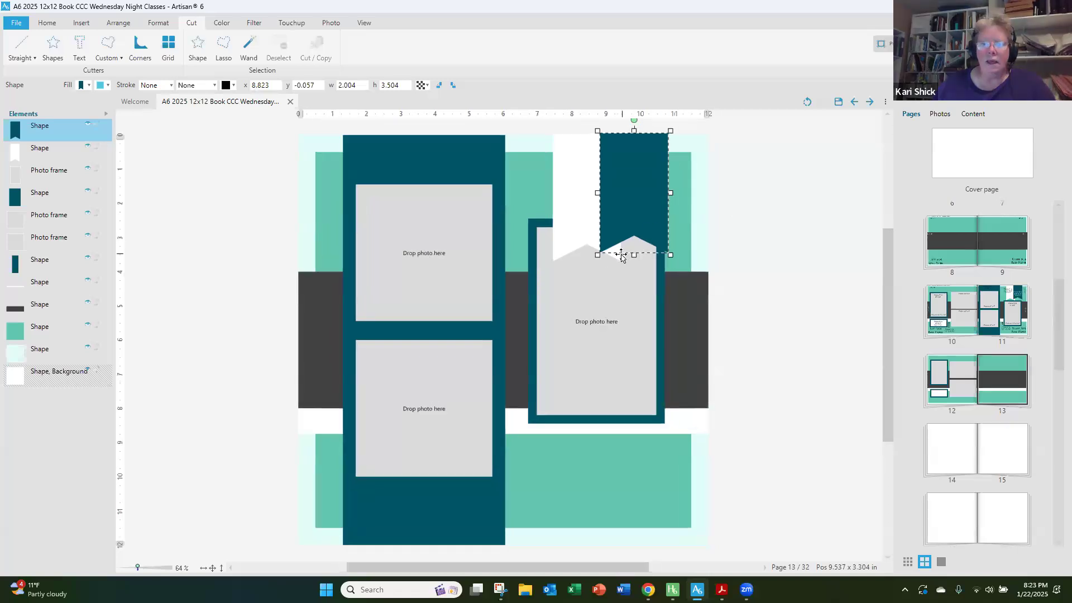
pyautogui.click(606, 277)
pyautogui.keyDown('shift'); pyautogui.click(660, 307); pyautogui.keyUp('shift')
pyautogui.moveTo(660, 306); pyautogui.dragTo(665, 355)
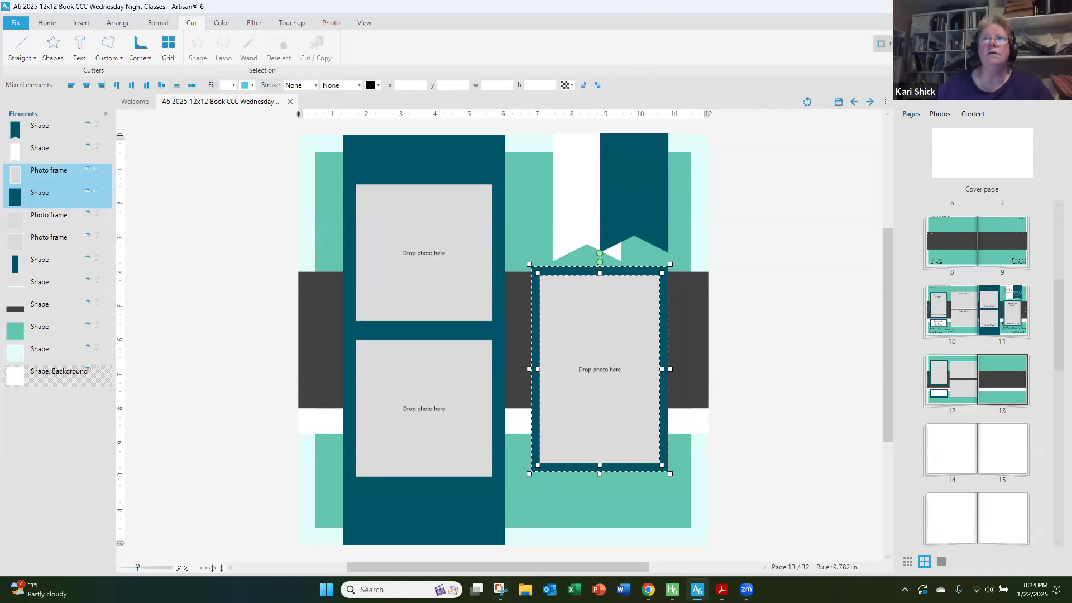
# - Switch to the kit's PDF guide in Acrobat, examine the finished Noteworthy Simple Page Kit #1 sample layout, and return to Artisan
pyautogui.click(722, 590)
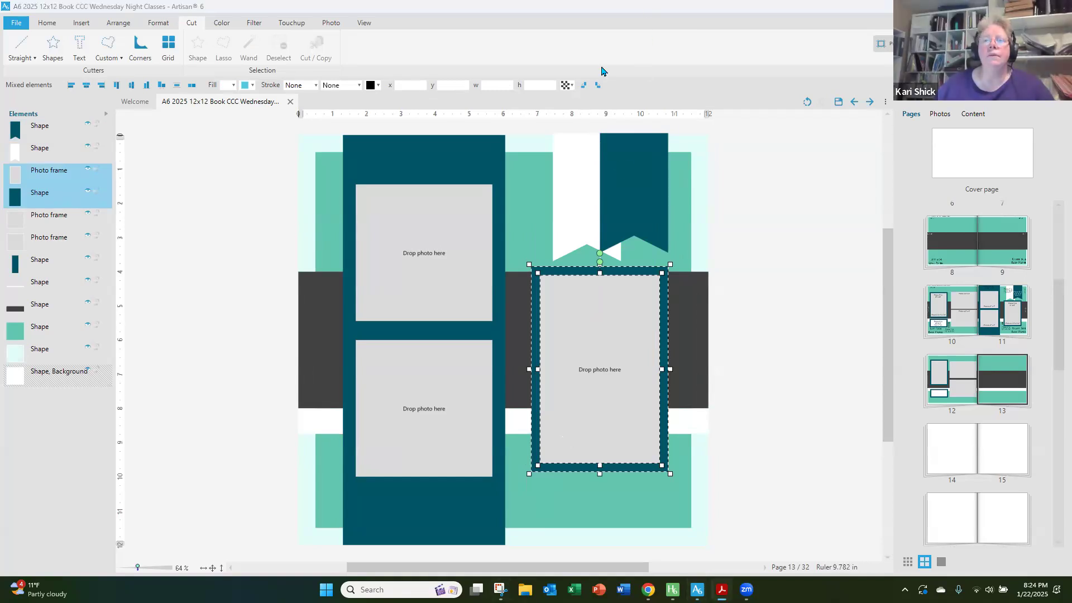
pyautogui.click(805, 67)
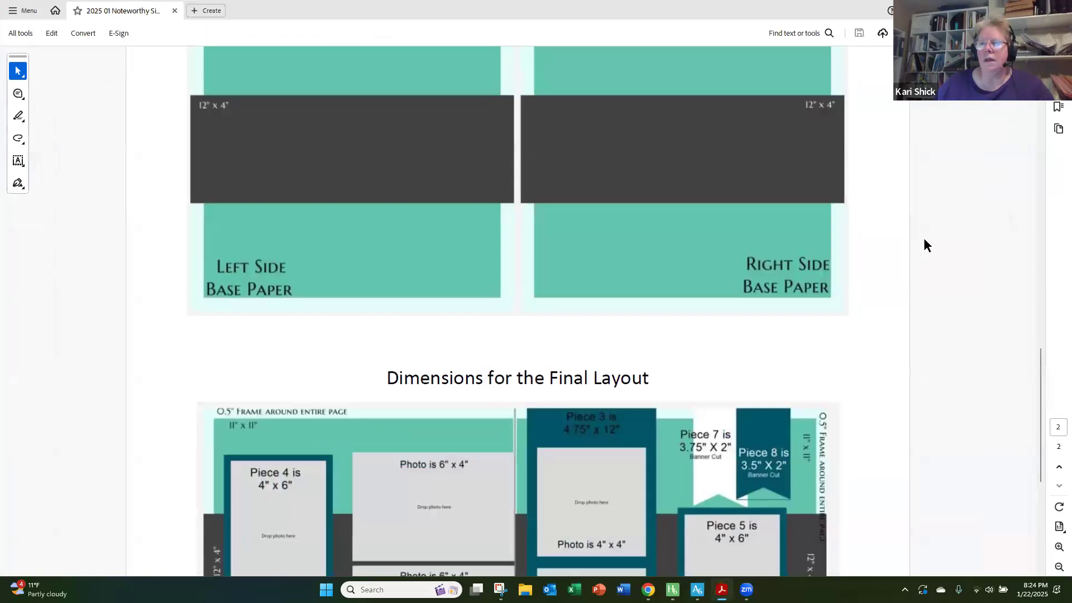
pyautogui.click(1042, 147)
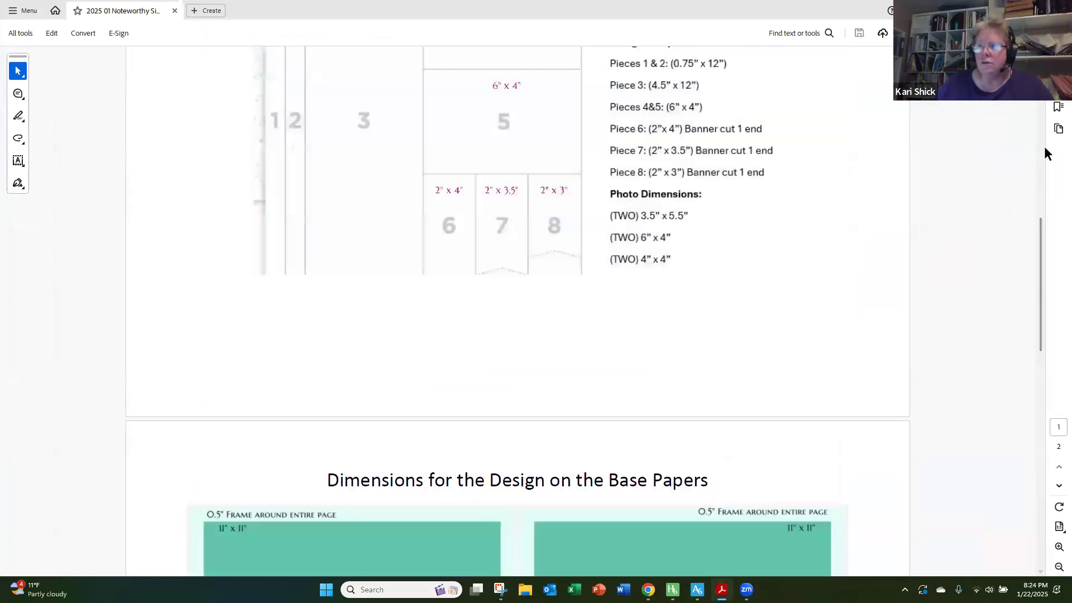
pyautogui.click(1044, 146)
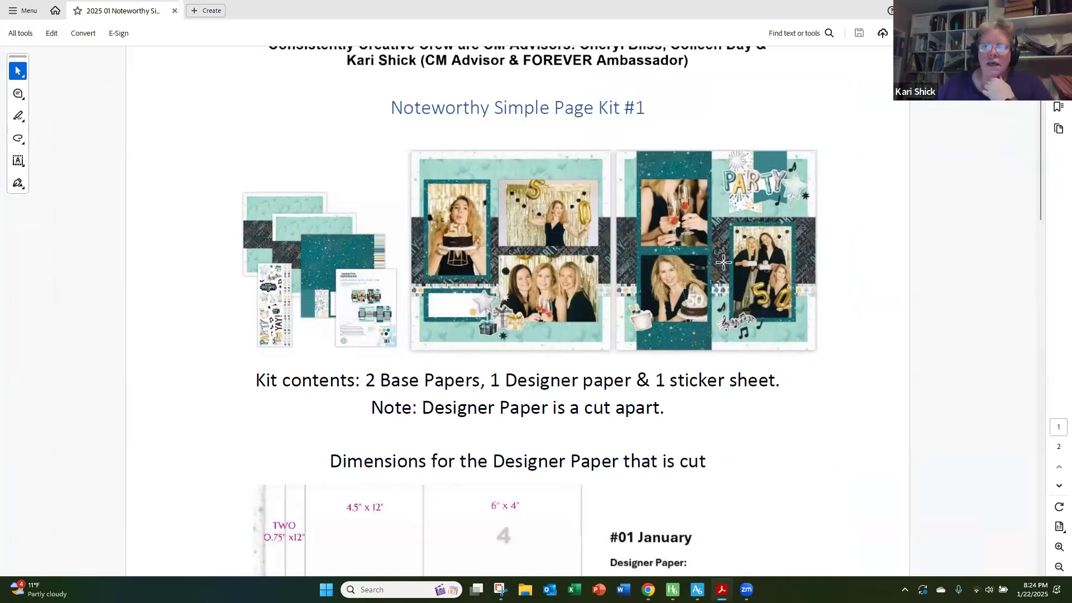
pyautogui.rightClick(592, 324)
pyautogui.click(751, 415)
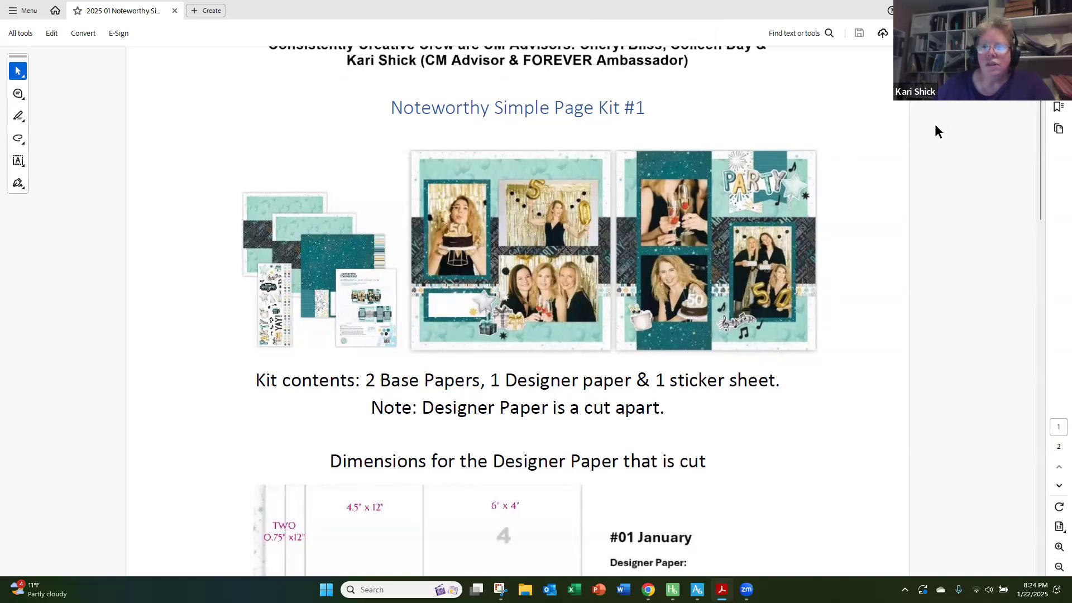
pyautogui.hotkey('alt', 'Tab')
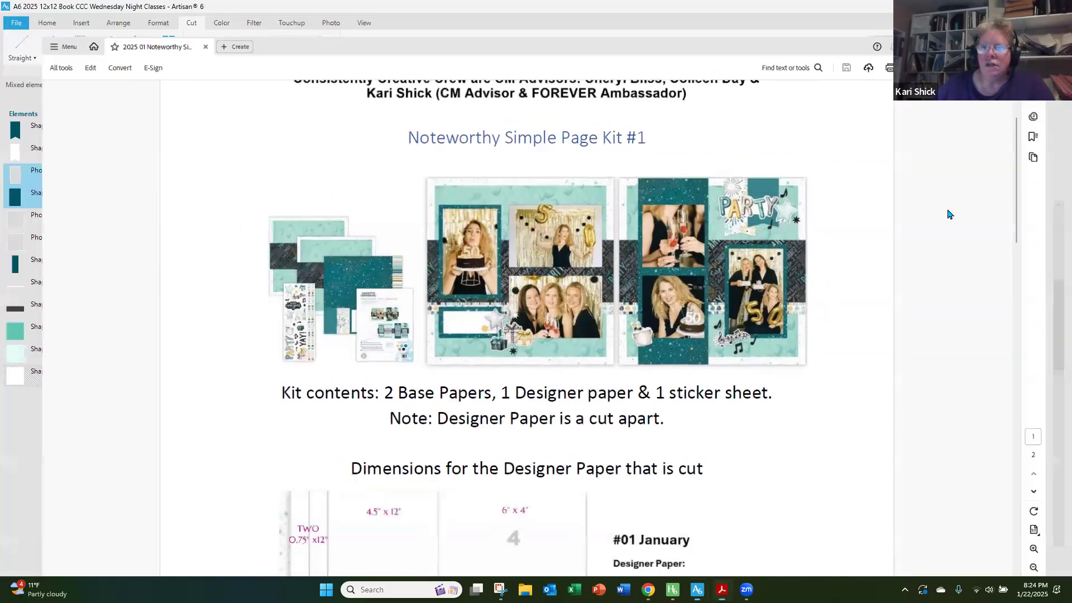
pyautogui.click(838, 101)
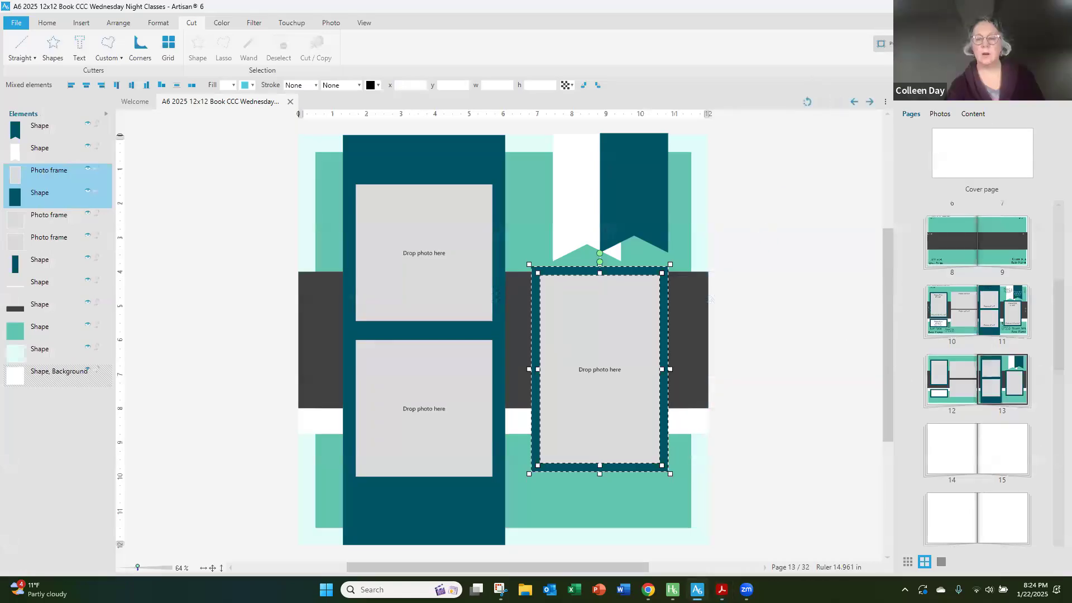